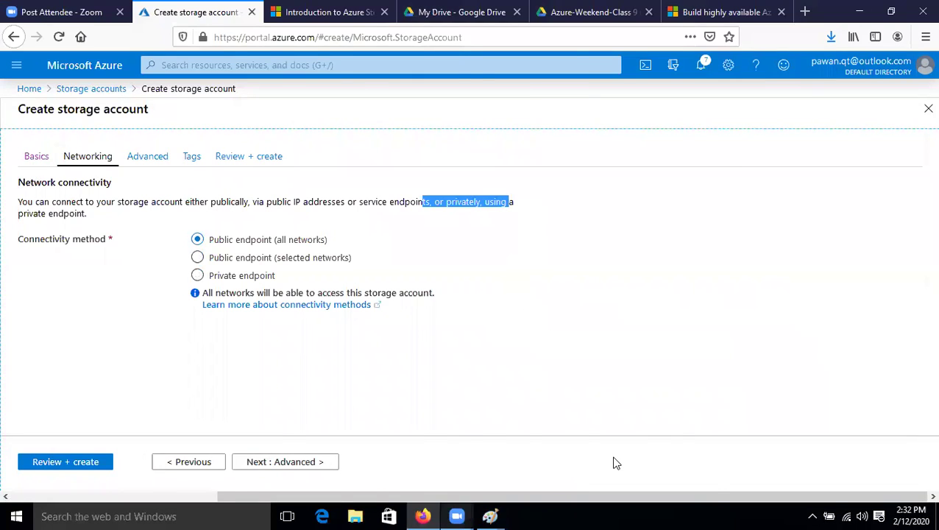
Step: Switch to Paint to look over the replication and Azure Storage Account diagrams, ending back on the storage account form in the browser
{"action": "left_click", "coordinate": [490, 516]}
{"action": "left_click", "coordinate": [611, 439]}
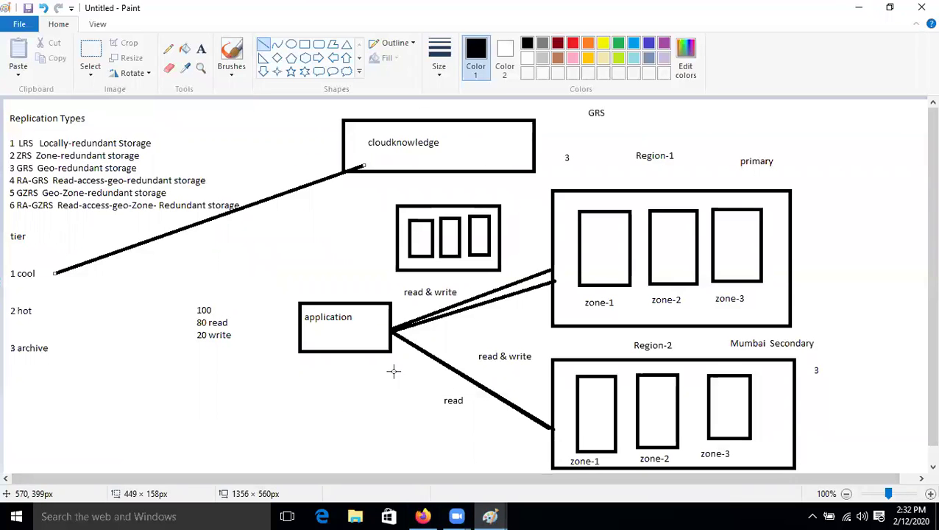
{"action": "left_click", "coordinate": [490, 516]}
{"action": "left_click", "coordinate": [327, 454]}
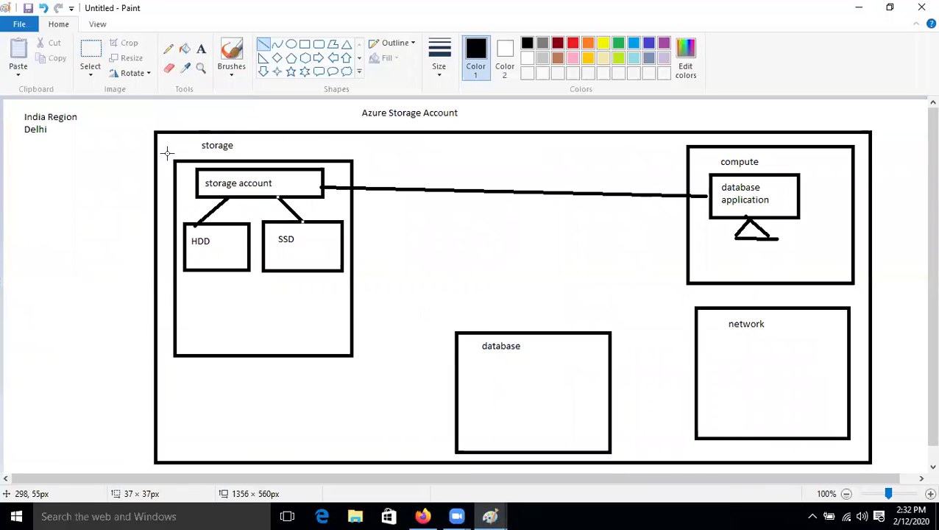
{"action": "left_click", "coordinate": [857, 7]}
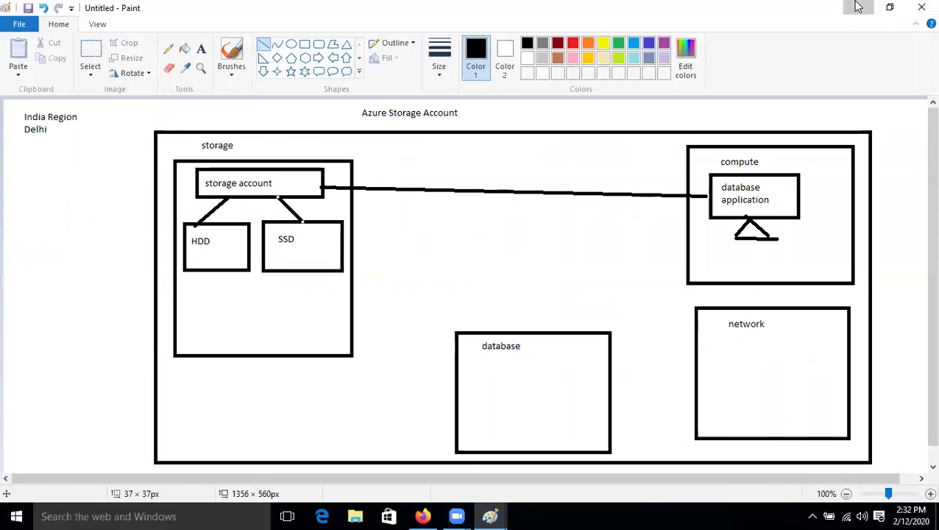
{"action": "left_click", "coordinate": [423, 516]}
Step: Examine the settings for the selected-networks and private endpoint connectivity methods, ending on Public endpoint (all networks)
{"action": "left_click", "coordinate": [215, 242]}
{"action": "left_click", "coordinate": [205, 263]}
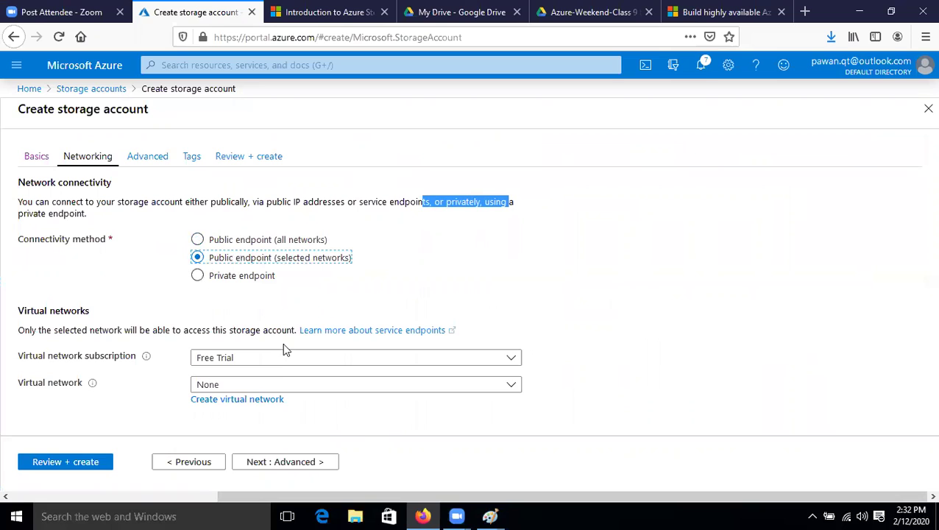
{"action": "left_click", "coordinate": [292, 386]}
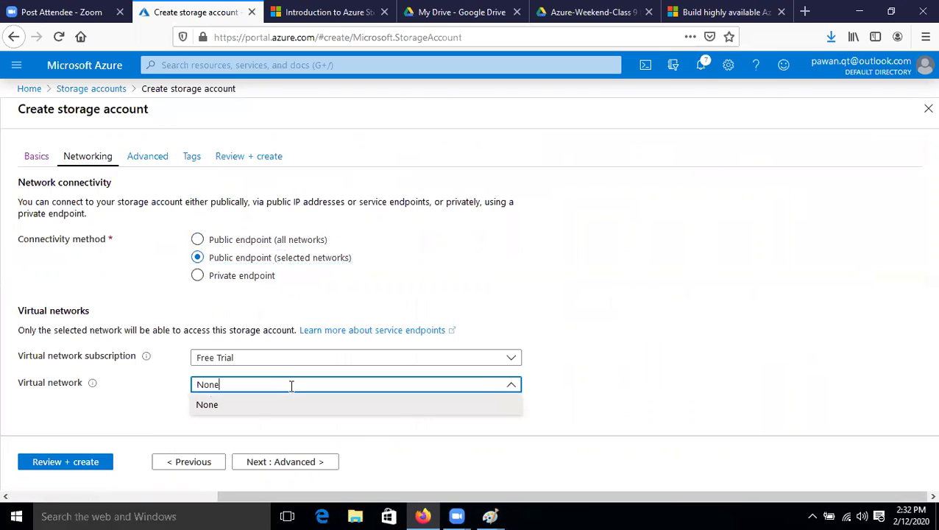
{"action": "left_click", "coordinate": [200, 278]}
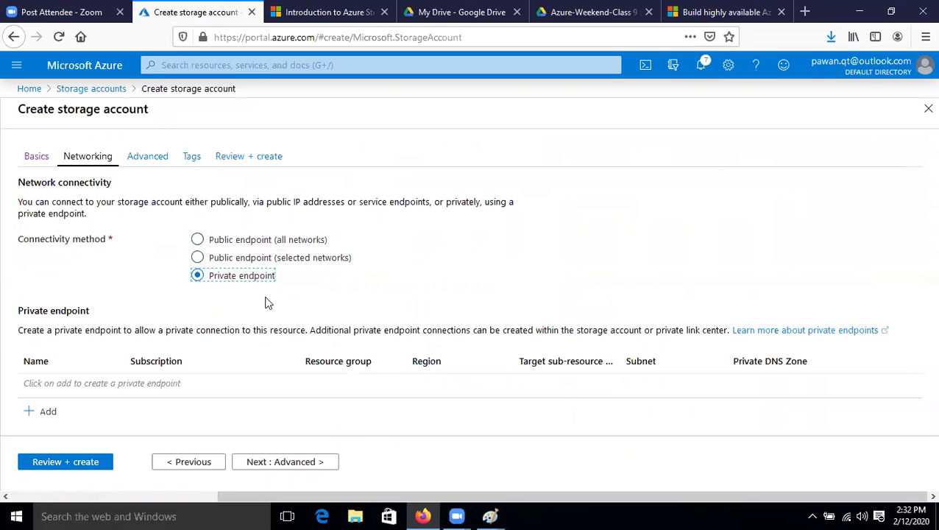
{"action": "left_click", "coordinate": [197, 240]}
Step: Open a new blank Paint canvas with mspaint and draw a large ellipse across its middle
{"action": "key", "text": "super+r"}
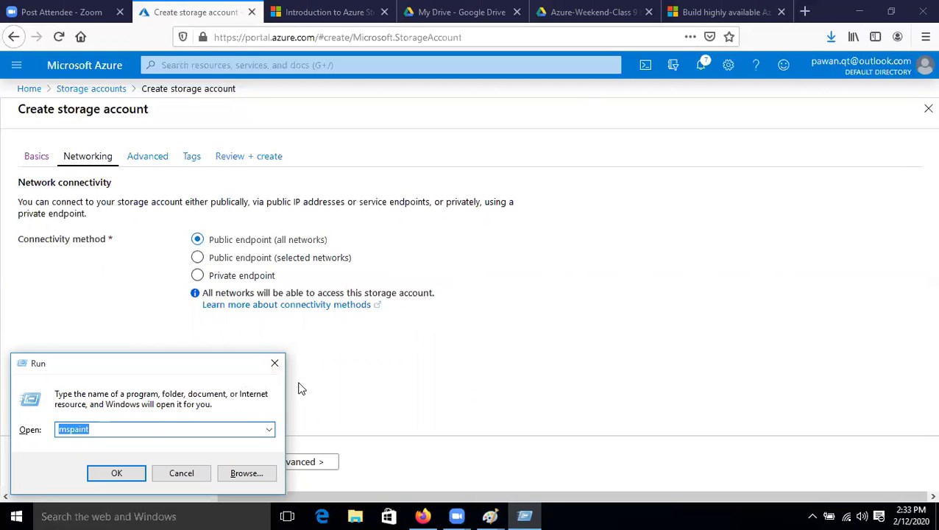
{"action": "key", "text": "Return"}
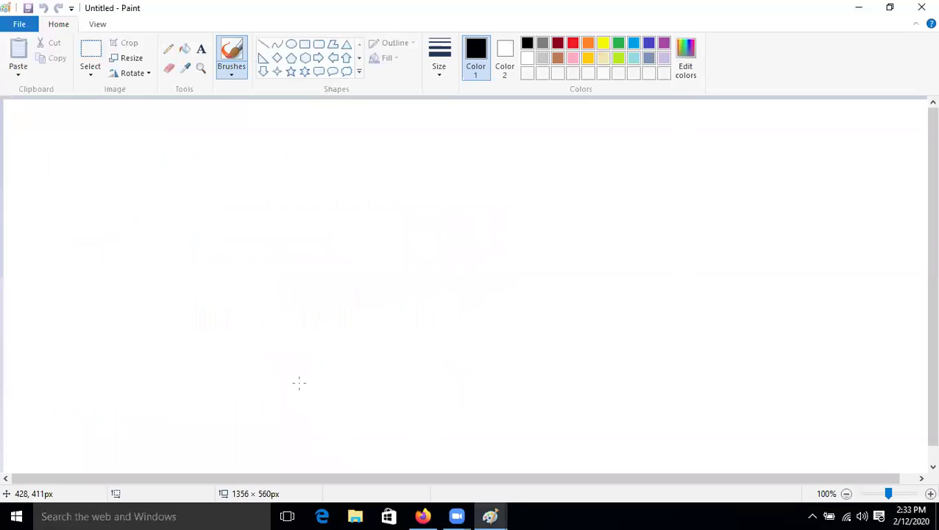
{"action": "left_click", "coordinate": [291, 44]}
{"action": "left_click_drag", "start_coordinate": [180, 118], "coordinate": [620, 448]}
{"action": "left_click", "coordinate": [104, 124]}
Step: Draw two upright rectangles side by side inside the ellipse, the second about 145 × 189 px
{"action": "left_click", "coordinate": [305, 45]}
{"action": "left_click_drag", "start_coordinate": [225, 245], "coordinate": [315, 358]}
{"action": "left_click", "coordinate": [525, 302]}
{"action": "left_click_drag", "start_coordinate": [470, 228], "coordinate": [573, 359]}
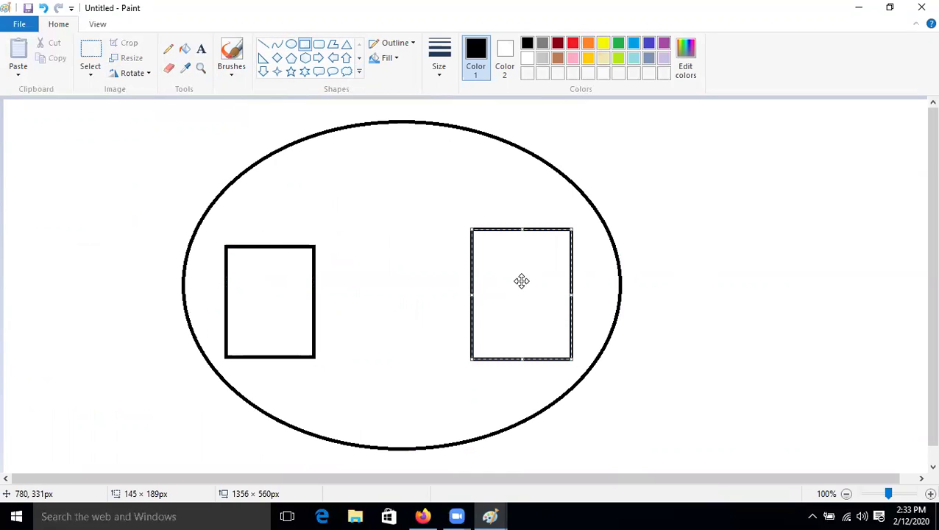
Step: Label the first rectangle in the ellipse "storage account" and the second "compute"
{"action": "left_click", "coordinate": [201, 48]}
{"action": "left_click_drag", "start_coordinate": [243, 217], "coordinate": [304, 234]}
{"action": "type", "text": "storage account"}
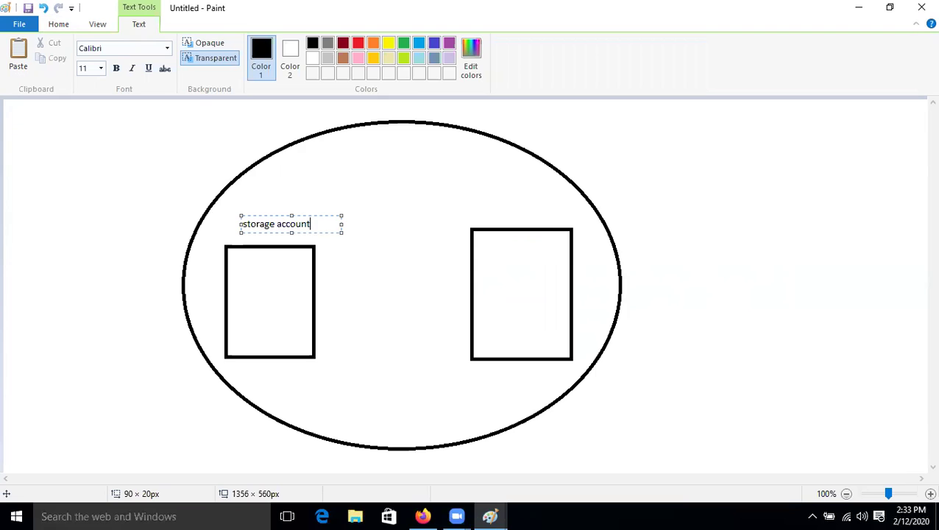
{"action": "left_click_drag", "start_coordinate": [493, 190], "coordinate": [572, 218]}
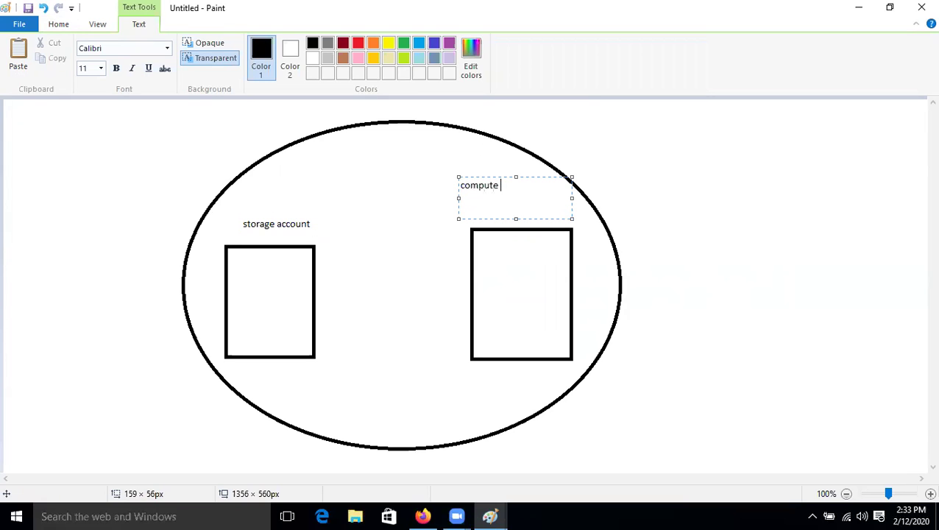
{"action": "left_click", "coordinate": [390, 159]}
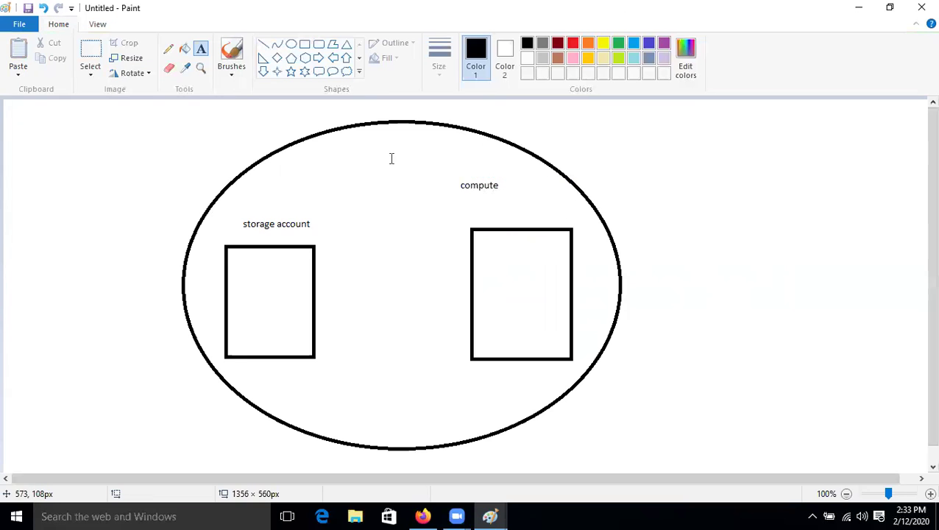
Step: Draw a small rectangle inside the compute box and another of about 43 × 34 px inside the storage account box
{"action": "left_click", "coordinate": [304, 44]}
{"action": "left_click_drag", "start_coordinate": [505, 257], "coordinate": [536, 300]}
{"action": "left_click_drag", "start_coordinate": [239, 274], "coordinate": [271, 299]}
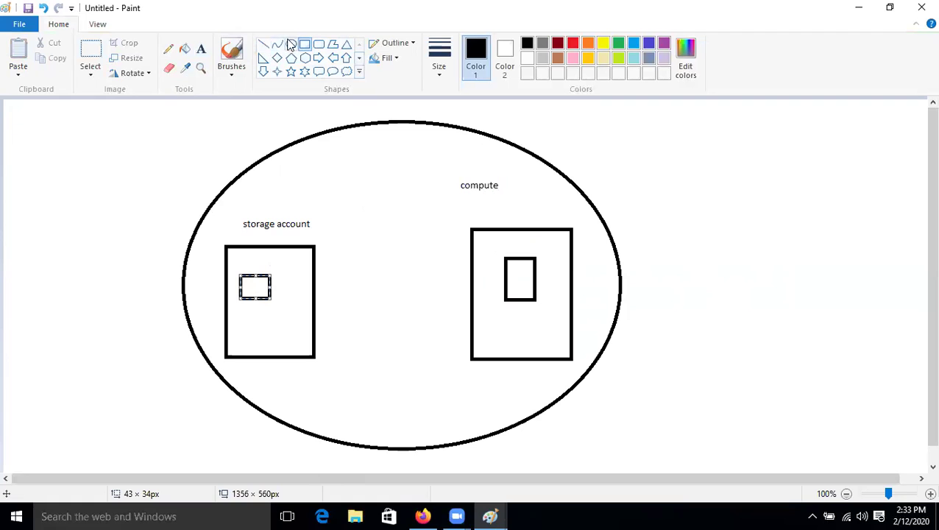
Step: Draw a cloud callout of about 90 × 66 px at the ellipse's upper edge and connect it by lines to both small rectangles
{"action": "left_click", "coordinate": [347, 72]}
{"action": "left_click_drag", "start_coordinate": [349, 139], "coordinate": [411, 184]}
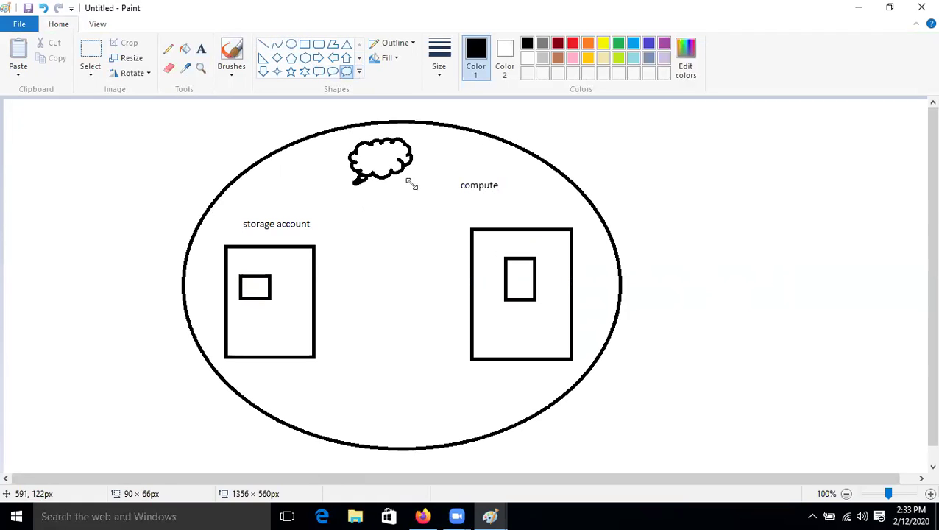
{"action": "left_click", "coordinate": [263, 44]}
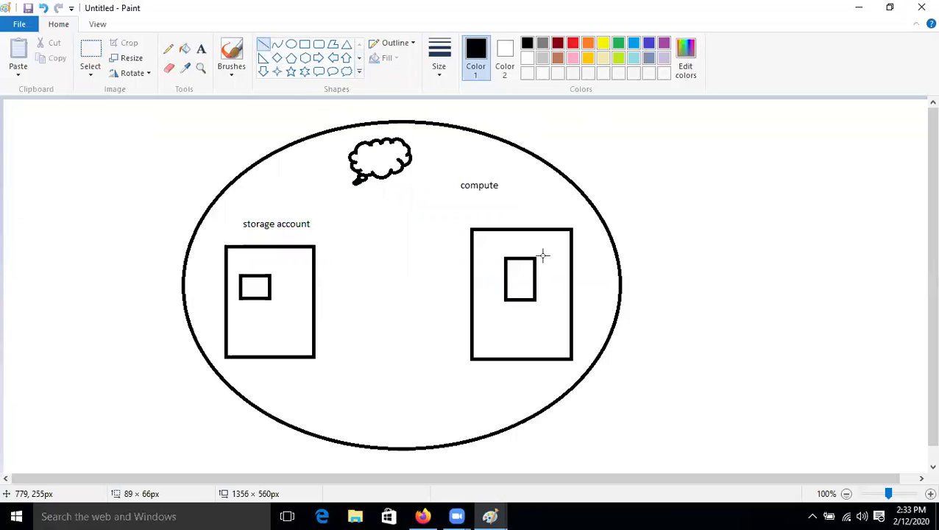
{"action": "mouse_move", "coordinate": [535, 262]}
{"action": "left_mouse_down"}
{"action": "mouse_move", "coordinate": [410, 151]}
{"action": "mouse_move", "coordinate": [359, 163]}
{"action": "mouse_move", "coordinate": [242, 270]}
{"action": "left_mouse_up"}
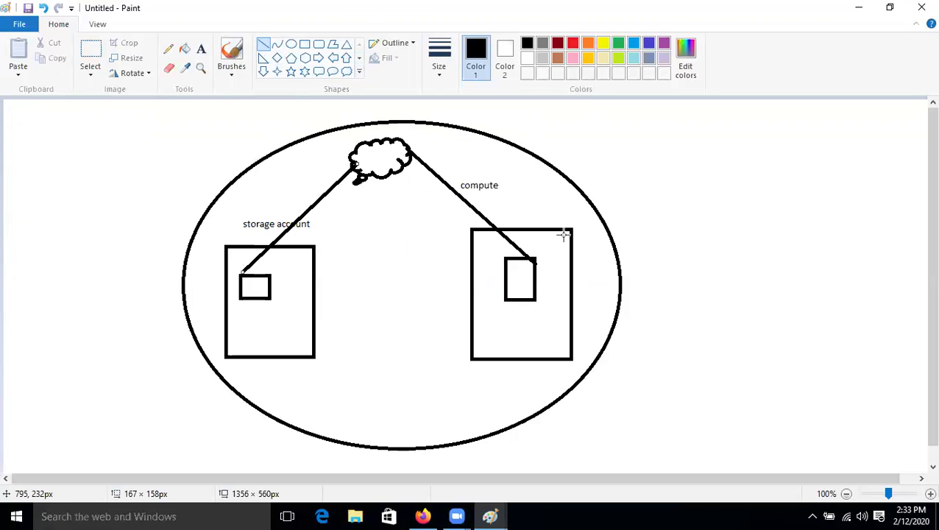
Step: Draw a large cloud callout outside the ellipse and a separate rectangle below it as a computer screen
{"action": "left_click", "coordinate": [343, 74]}
{"action": "left_click_drag", "start_coordinate": [612, 121], "coordinate": [860, 244]}
{"action": "left_click", "coordinate": [304, 44]}
{"action": "left_click_drag", "start_coordinate": [715, 292], "coordinate": [815, 387]}
{"action": "left_click", "coordinate": [721, 426]}
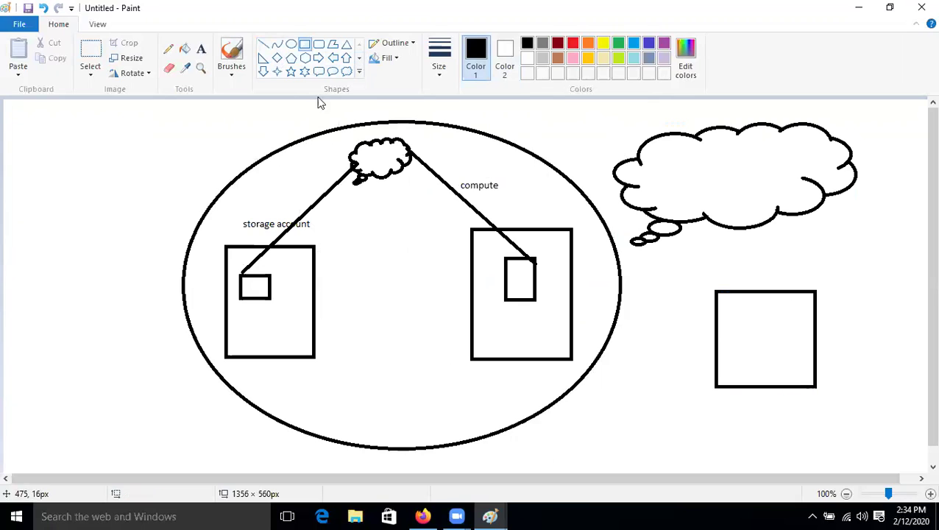
Step: Draw a stand beneath the computer screen with two crossing diagonal lines and a base line about 124 px long
{"action": "left_click", "coordinate": [263, 45]}
{"action": "left_click_drag", "start_coordinate": [721, 416], "coordinate": [780, 384]}
{"action": "left_click_drag", "start_coordinate": [784, 419], "coordinate": [757, 386]}
{"action": "left_click_drag", "start_coordinate": [720, 425], "coordinate": [807, 422]}
Step: Switch between the browser form and the drawing, then set the connectivity method to Public endpoint (selected networks)
{"action": "left_click", "coordinate": [422, 516]}
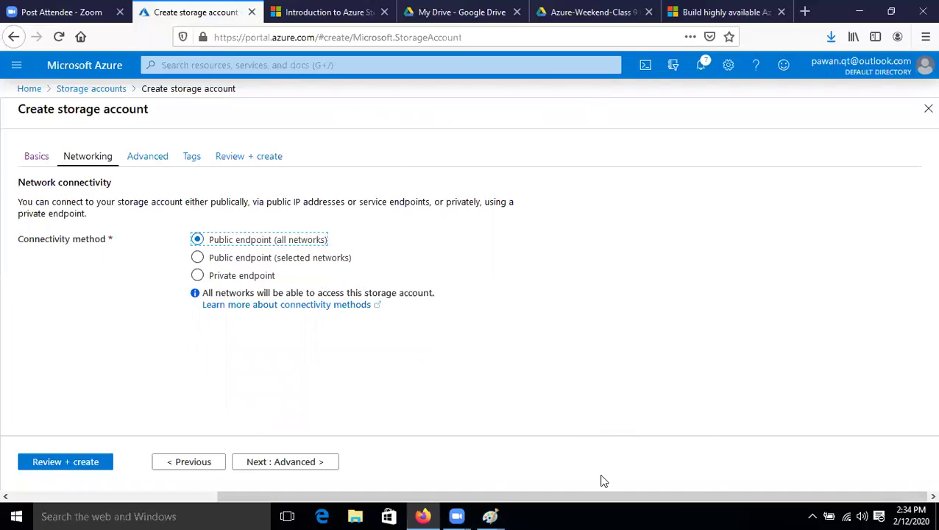
{"action": "mouse_move", "coordinate": [490, 516]}
{"action": "left_click", "coordinate": [717, 452]}
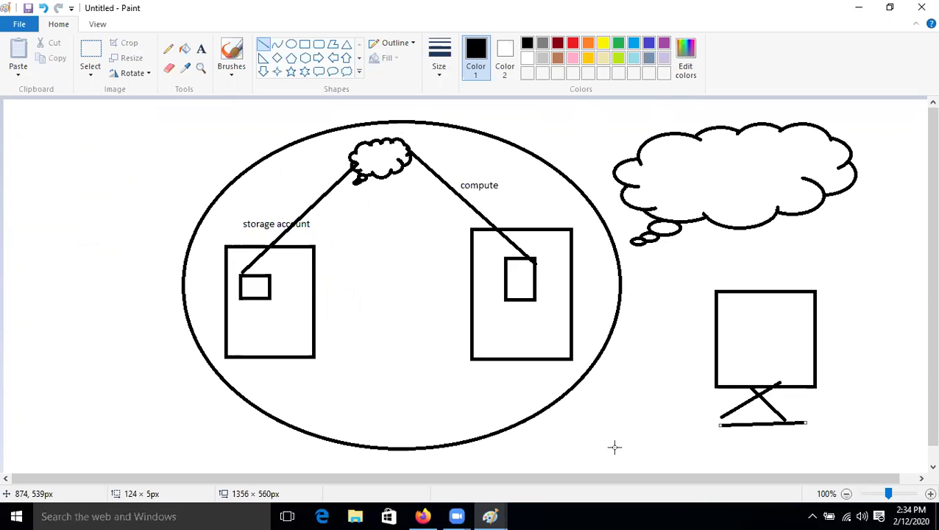
{"action": "key", "text": "alt+Tab"}
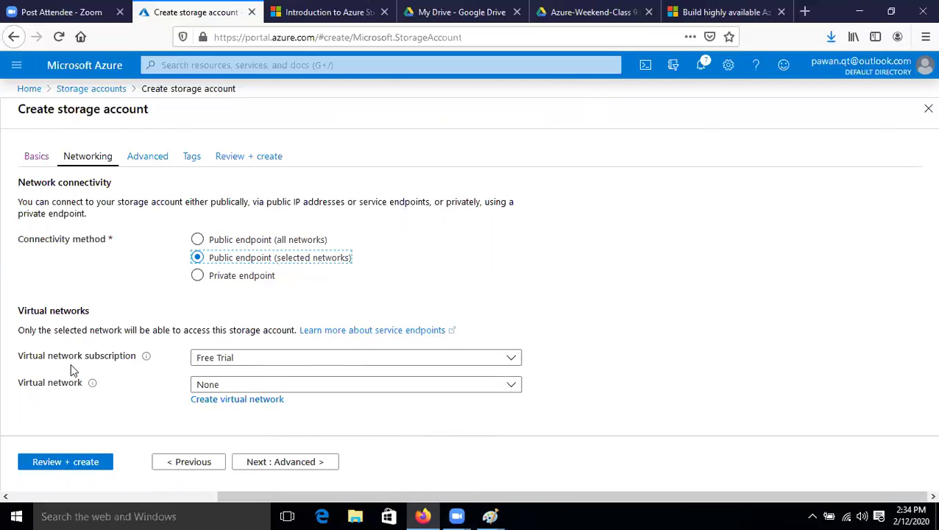
Step: Return to the Paint drawing, add a rectangle beside the computer, and link it to the storage account box with lines over the ellipse
{"action": "mouse_move", "coordinate": [490, 516]}
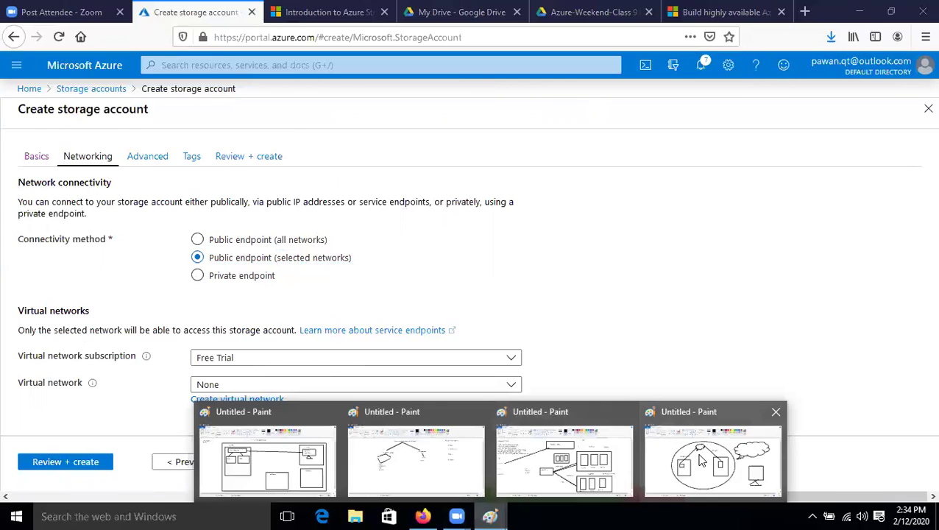
{"action": "left_click", "coordinate": [559, 451]}
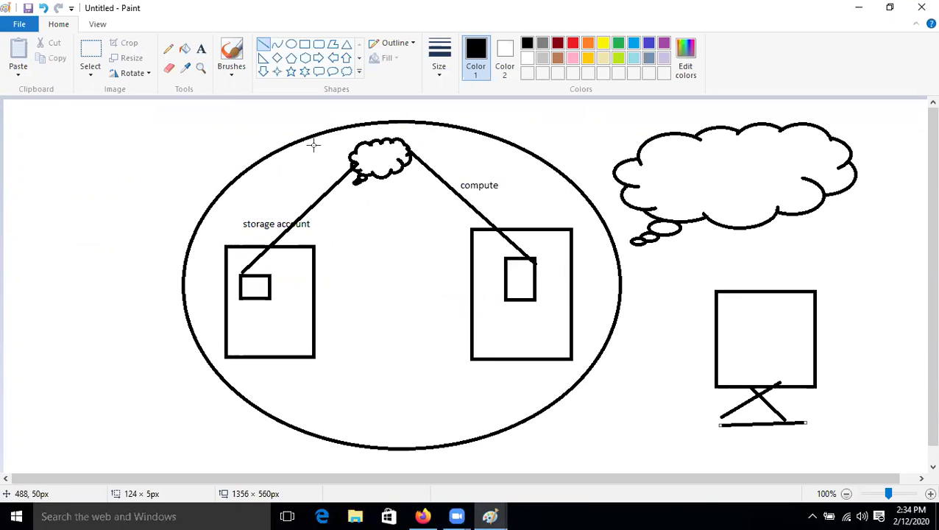
{"action": "left_click", "coordinate": [304, 47]}
{"action": "left_click_drag", "start_coordinate": [843, 223], "coordinate": [920, 311]}
{"action": "left_click", "coordinate": [900, 337]}
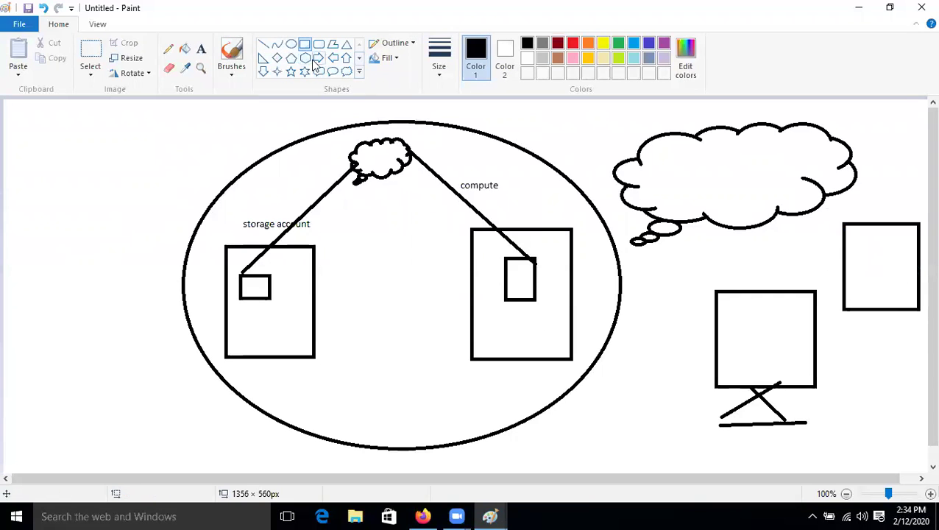
{"action": "left_click", "coordinate": [263, 46]}
{"action": "mouse_move", "coordinate": [880, 250]}
{"action": "left_mouse_down"}
{"action": "mouse_move", "coordinate": [447, 126]}
{"action": "mouse_move", "coordinate": [483, 119]}
{"action": "mouse_move", "coordinate": [346, 188]}
{"action": "mouse_move", "coordinate": [271, 253]}
{"action": "left_mouse_up"}
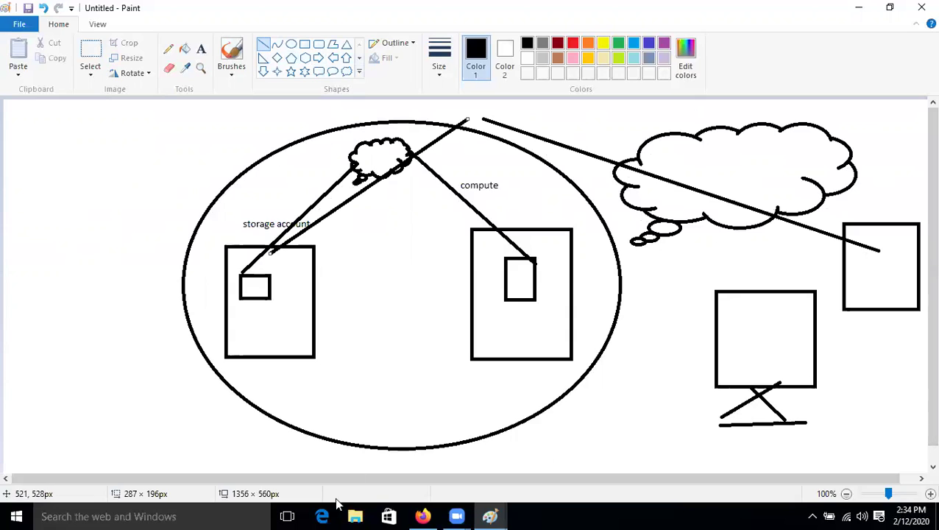
Step: Return to the browser form, check the virtual network subscription and virtual network choices, and set the connectivity method to Private endpoint
{"action": "left_click", "coordinate": [423, 516]}
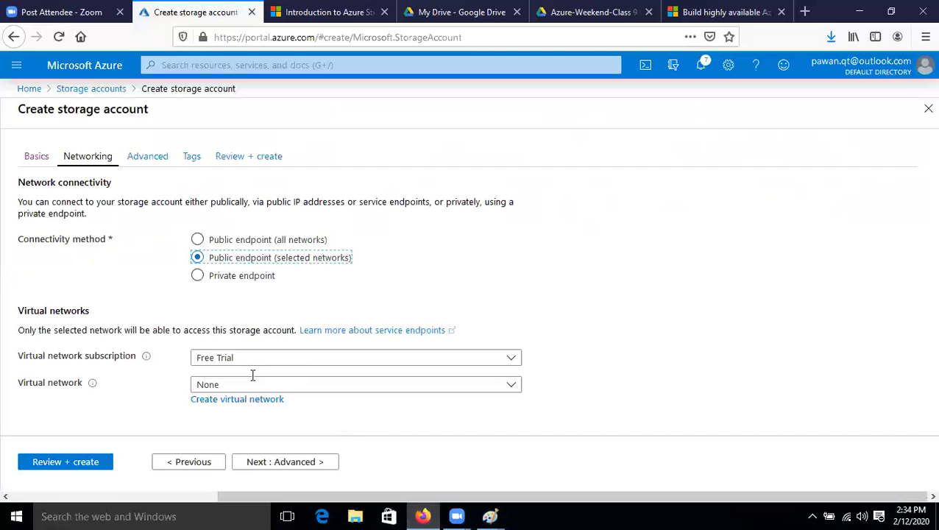
{"action": "left_click", "coordinate": [269, 276]}
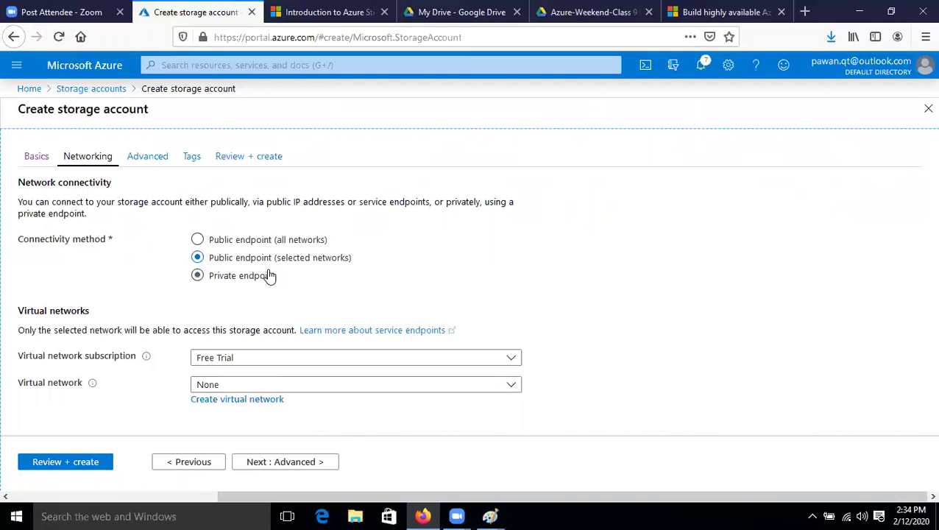
{"action": "left_click", "coordinate": [296, 364]}
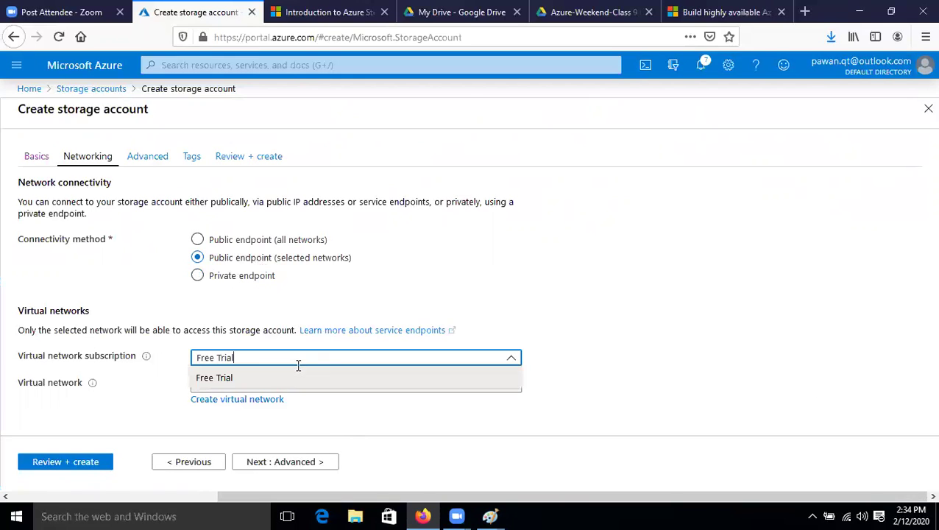
{"action": "left_click", "coordinate": [110, 398]}
{"action": "left_click", "coordinate": [315, 384]}
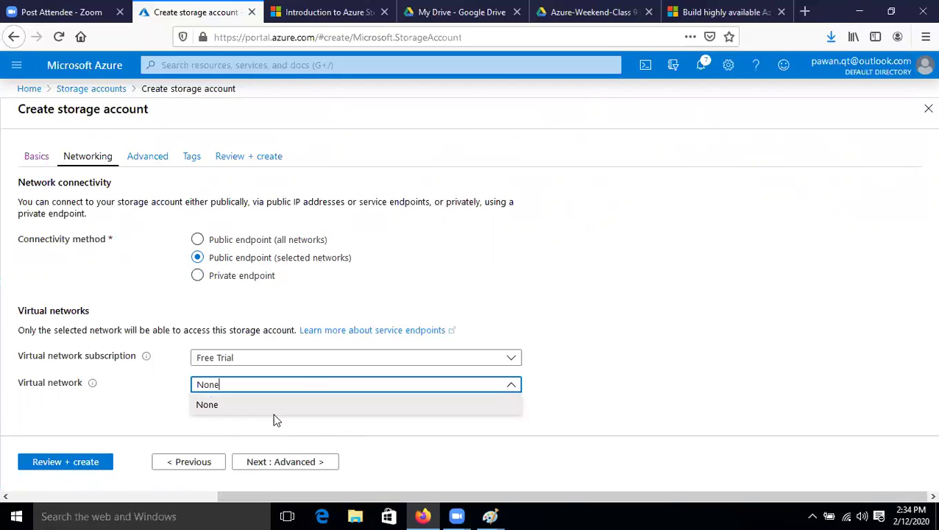
{"action": "left_click", "coordinate": [179, 404]}
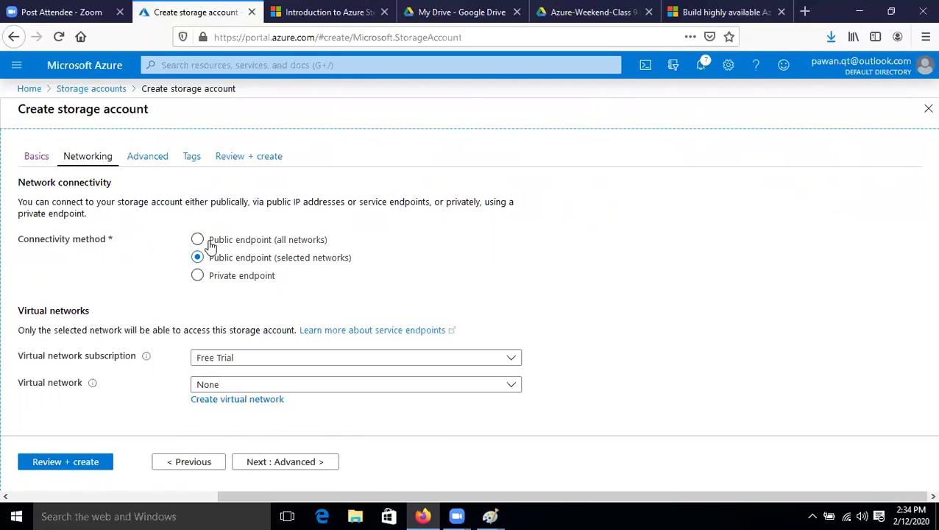
{"action": "left_click", "coordinate": [196, 278]}
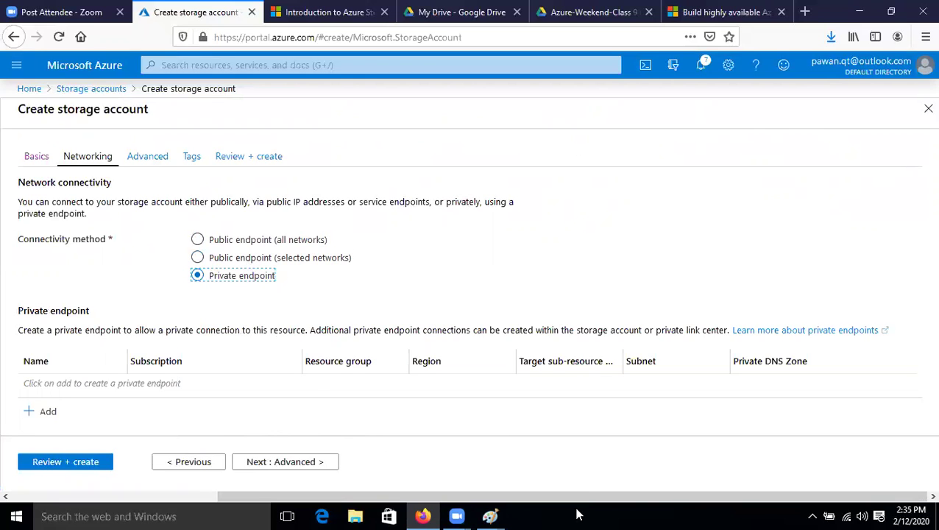
Step: Return to the Paint drawing and draw a circle about 78 px wide between the storage account and compute boxes
{"action": "left_click", "coordinate": [490, 516]}
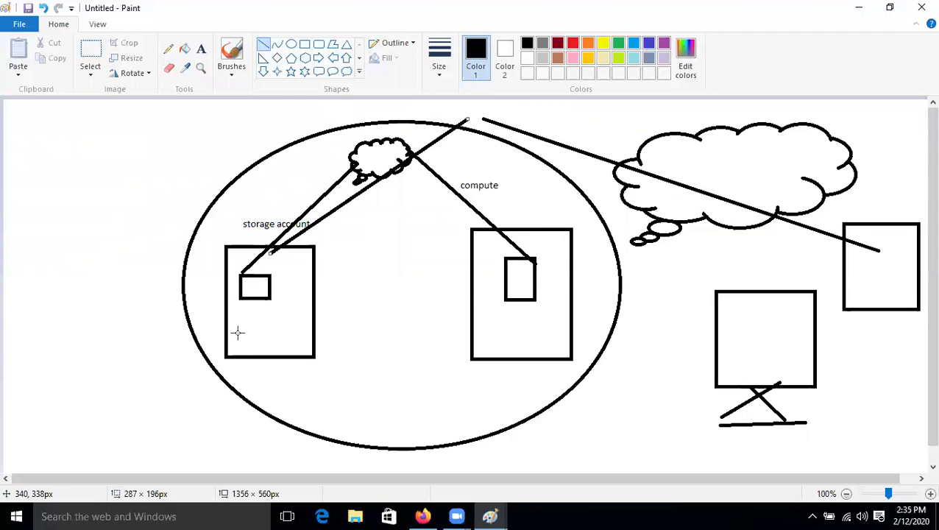
{"action": "left_click", "coordinate": [291, 44]}
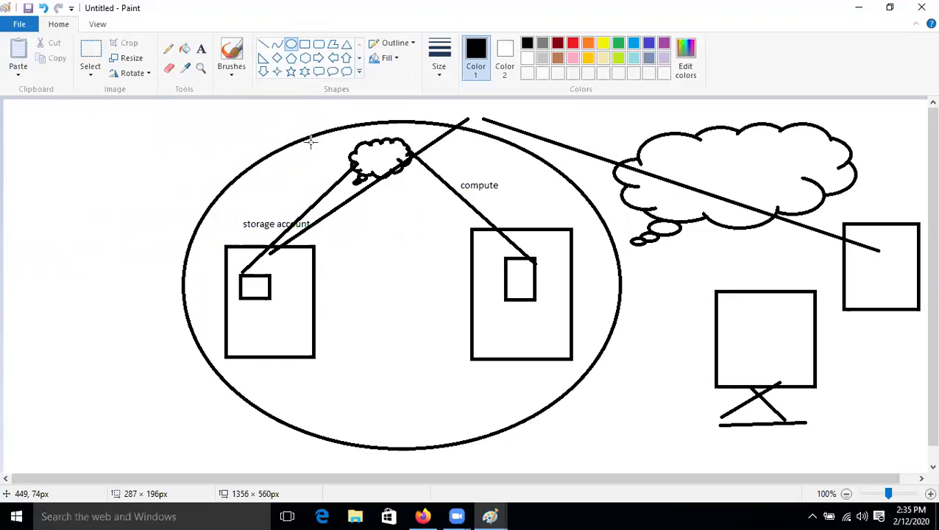
{"action": "left_click_drag", "start_coordinate": [357, 263], "coordinate": [412, 320]}
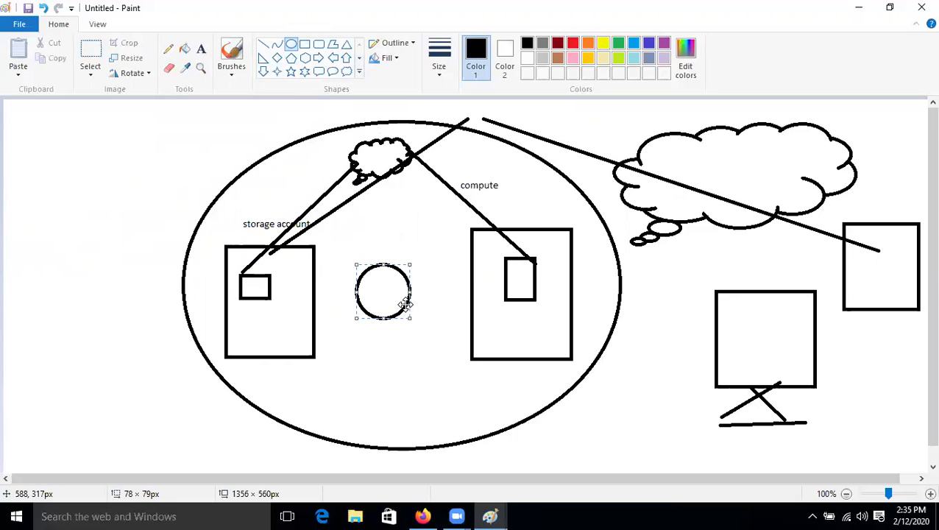
Step: Draw a cross inside the circle and connect it by lines to the storage account box and the small compute rectangle
{"action": "left_click", "coordinate": [262, 44]}
{"action": "mouse_move", "coordinate": [373, 273]}
{"action": "left_mouse_down"}
{"action": "mouse_move", "coordinate": [402, 317]}
{"action": "mouse_move", "coordinate": [366, 309]}
{"action": "mouse_move", "coordinate": [395, 273]}
{"action": "left_mouse_up"}
{"action": "mouse_move", "coordinate": [315, 279]}
{"action": "left_mouse_down"}
{"action": "mouse_move", "coordinate": [366, 301]}
{"action": "mouse_move", "coordinate": [513, 282]}
{"action": "left_mouse_up"}
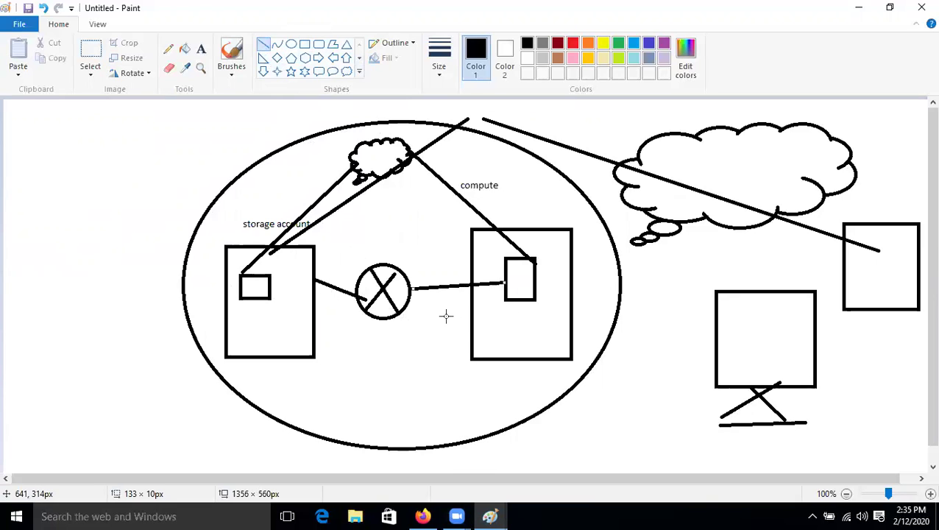
Step: Return to the browser form, set the connectivity method to Public endpoint (all networks), and proceed to the Advanced settings
{"action": "left_click", "coordinate": [415, 515]}
{"action": "left_click", "coordinate": [379, 299]}
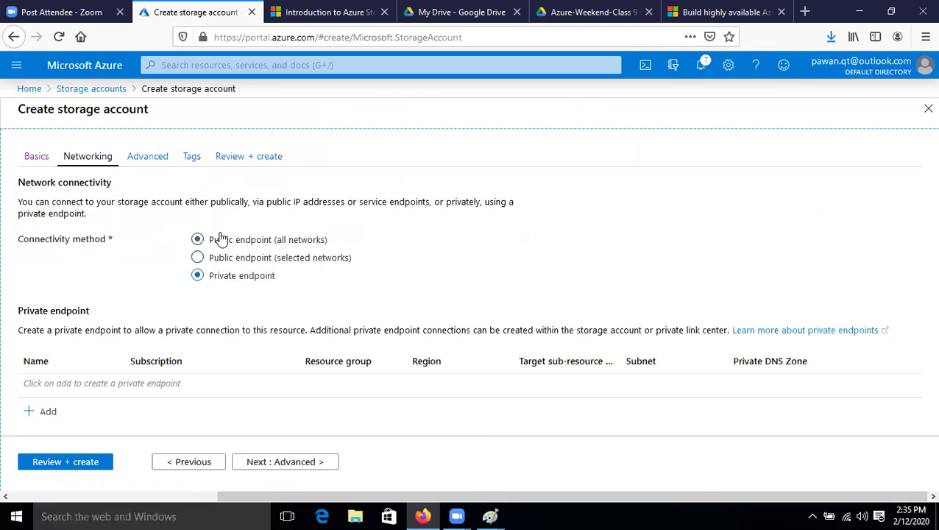
{"action": "left_click", "coordinate": [197, 239]}
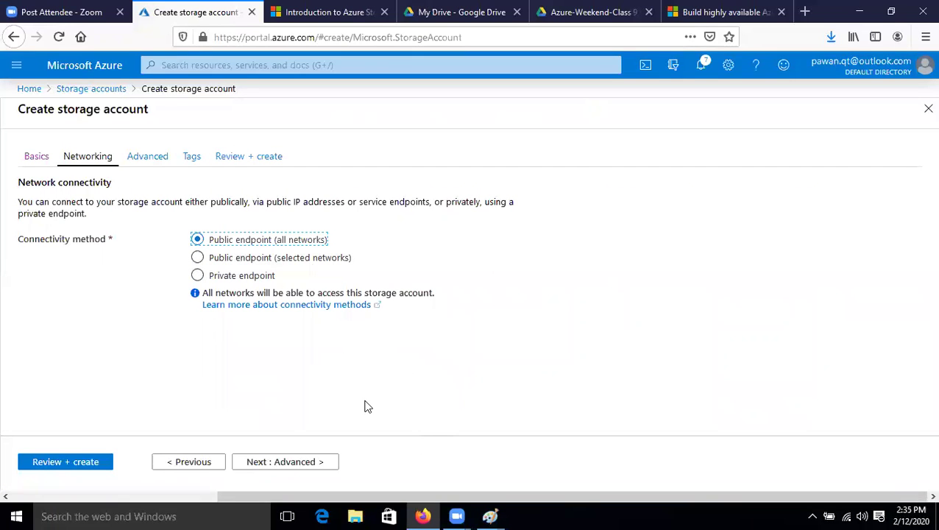
{"action": "left_click", "coordinate": [285, 461]}
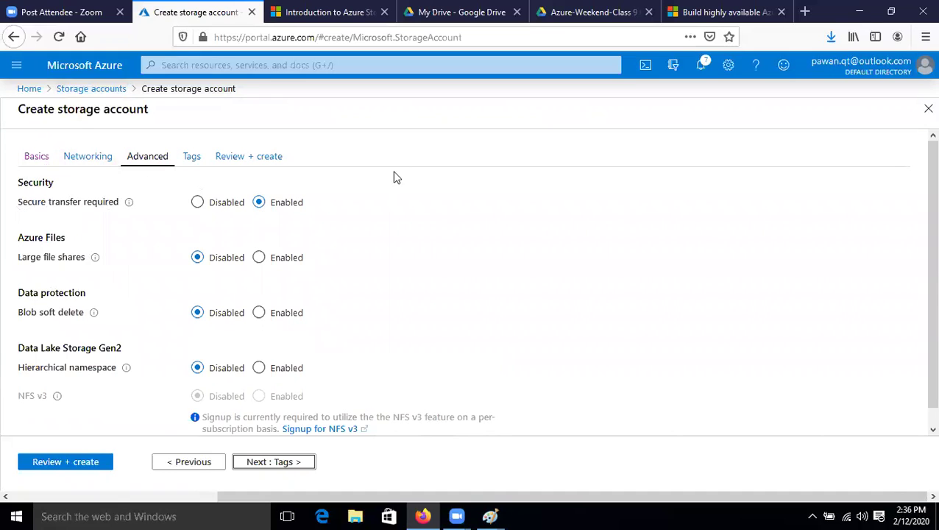
{"action": "left_click", "coordinate": [490, 513]}
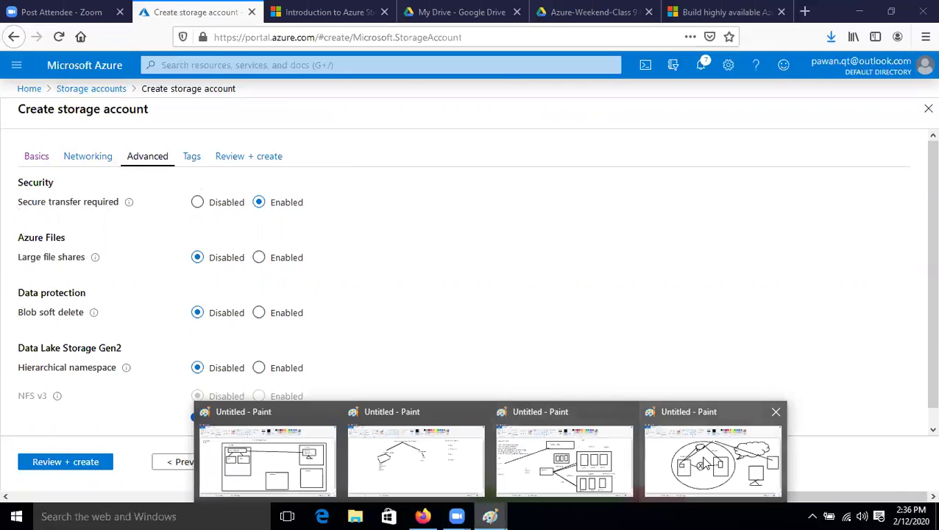
{"action": "left_click", "coordinate": [711, 456]}
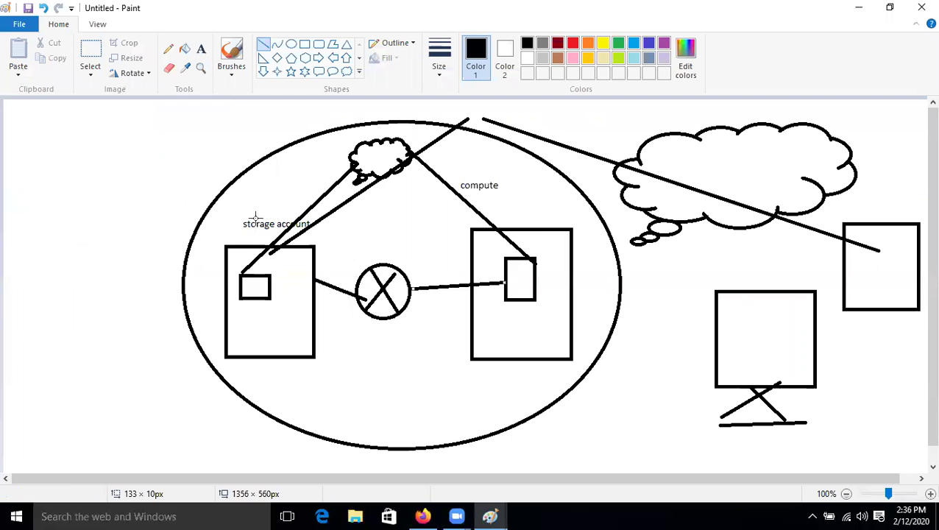
{"action": "left_click", "coordinate": [201, 50]}
{"action": "left_click_drag", "start_coordinate": [38, 140], "coordinate": [202, 189]}
{"action": "type", "text": "http://"}
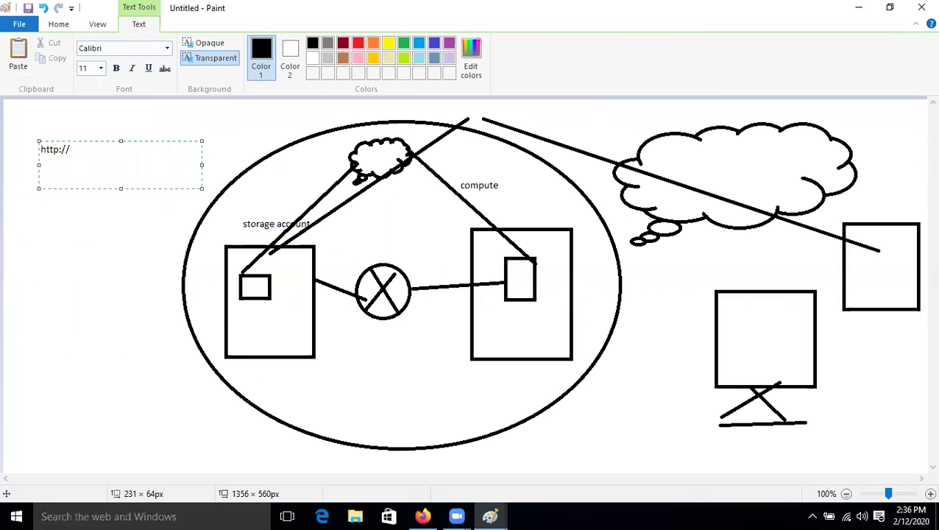
{"action": "type", "text": "cloud"}
{"action": "type", "text": "knowledge/"}
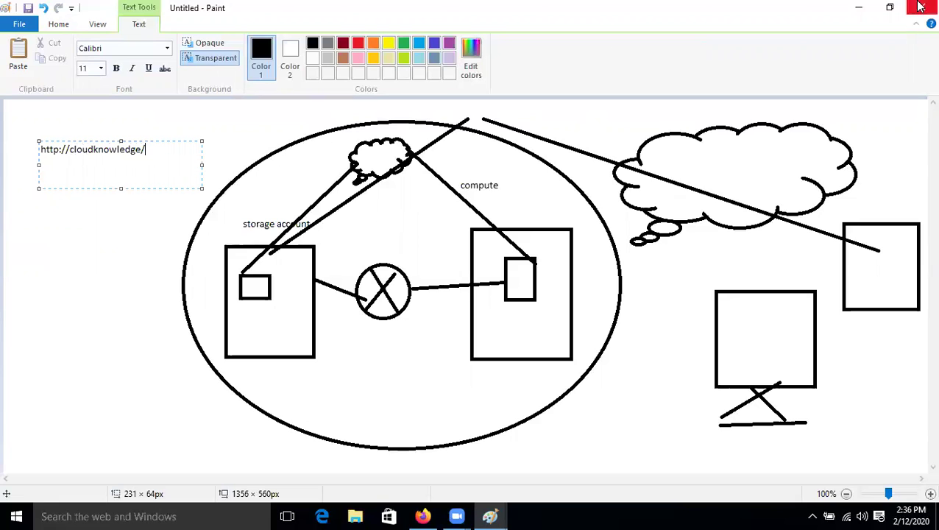
Step: Return to the browser form and switch Secure transfer required to Disabled and back to Enabled
{"action": "left_click", "coordinate": [855, 7]}
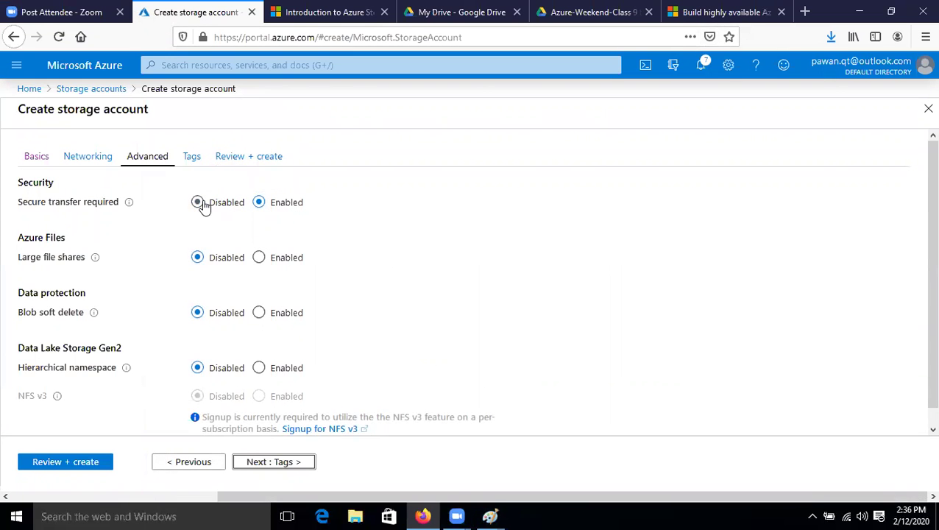
{"action": "left_click", "coordinate": [203, 205]}
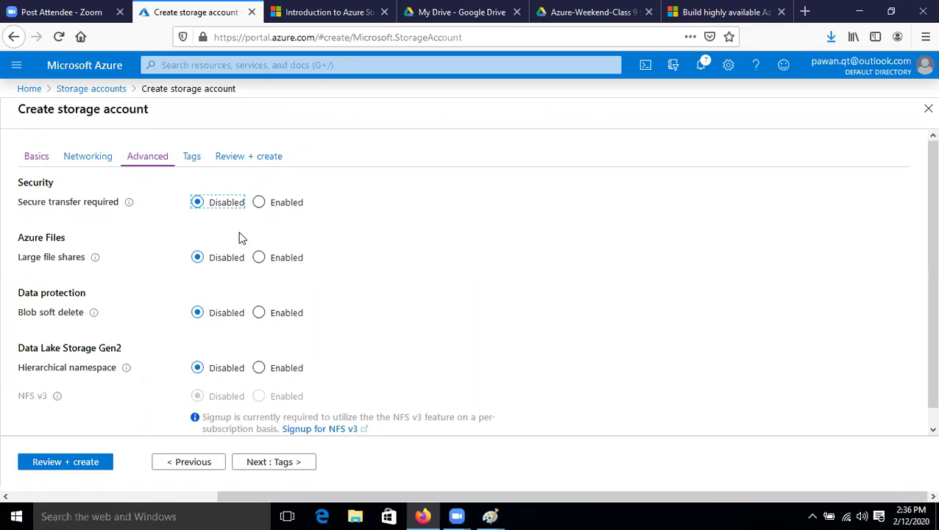
{"action": "left_click", "coordinate": [259, 205]}
Step: Return to the Paint drawing and draw a rectangle between the ellipse and the computer, with a smaller rectangle inside it
{"action": "mouse_move", "coordinate": [490, 516]}
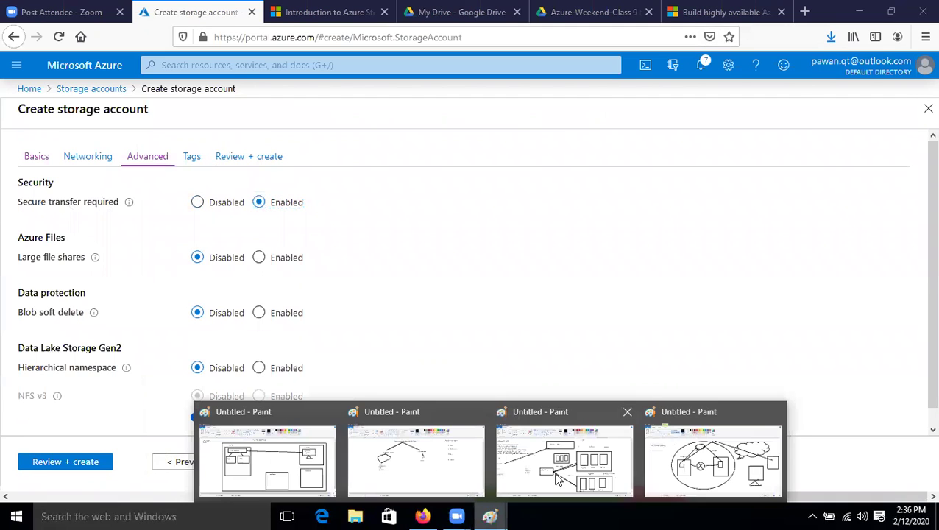
{"action": "left_click", "coordinate": [721, 453]}
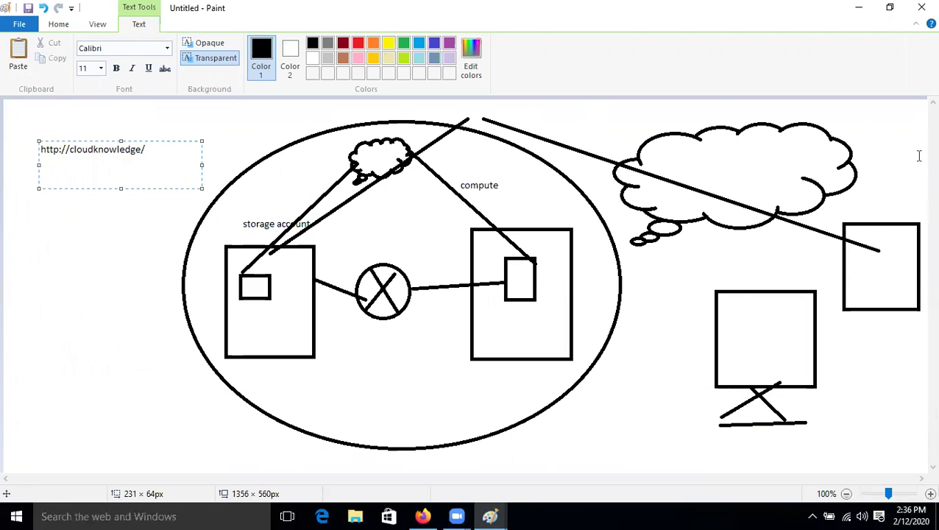
{"action": "left_click", "coordinate": [136, 216]}
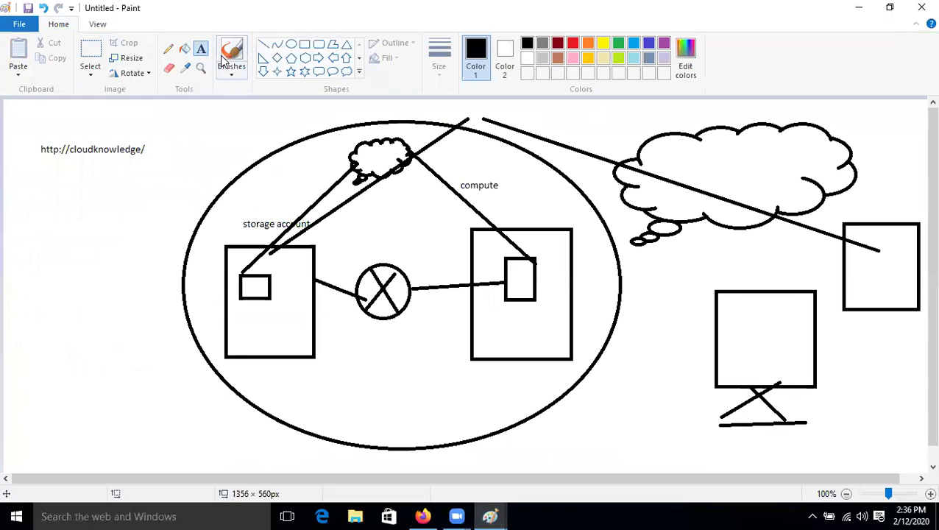
{"action": "left_click", "coordinate": [304, 44]}
{"action": "mouse_move", "coordinate": [579, 406]}
{"action": "left_mouse_down"}
{"action": "mouse_move", "coordinate": [601, 434]}
{"action": "mouse_move", "coordinate": [681, 451]}
{"action": "left_mouse_up"}
{"action": "left_click", "coordinate": [730, 450]}
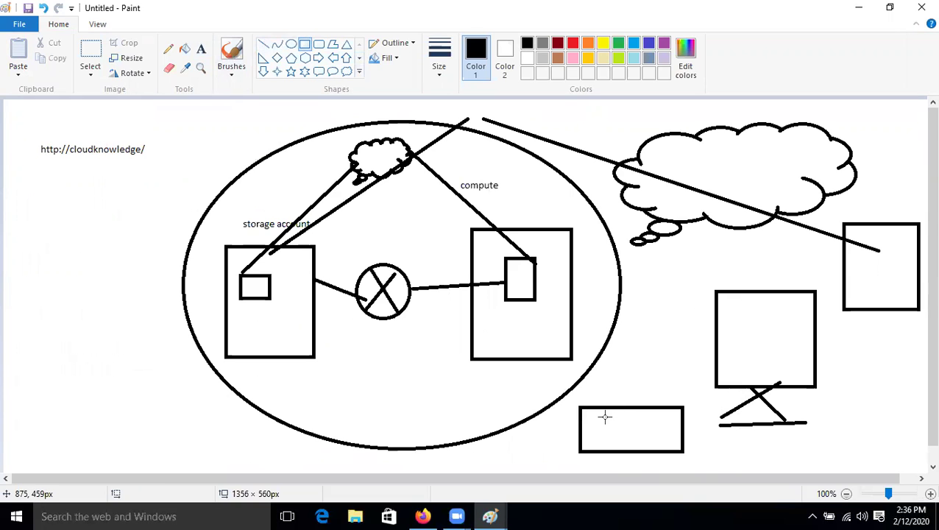
{"action": "left_click_drag", "start_coordinate": [605, 416], "coordinate": [652, 432]}
Step: Return to the browser form, check the Large file shares description, and toggle the option to Enabled and back to Disabled
{"action": "left_click", "coordinate": [858, 7]}
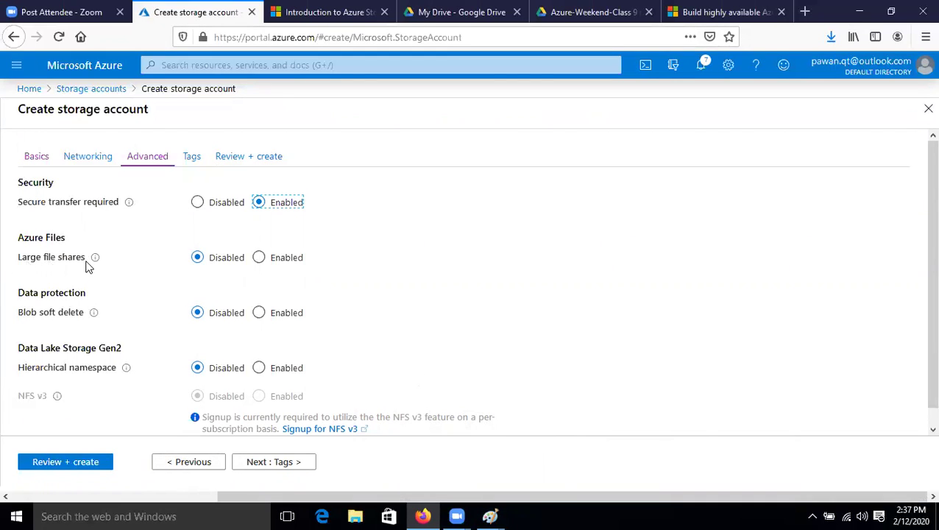
{"action": "mouse_move", "coordinate": [90, 263]}
{"action": "left_click", "coordinate": [260, 257]}
{"action": "left_click", "coordinate": [195, 257]}
{"action": "left_click", "coordinate": [259, 254]}
{"action": "left_click", "coordinate": [196, 257]}
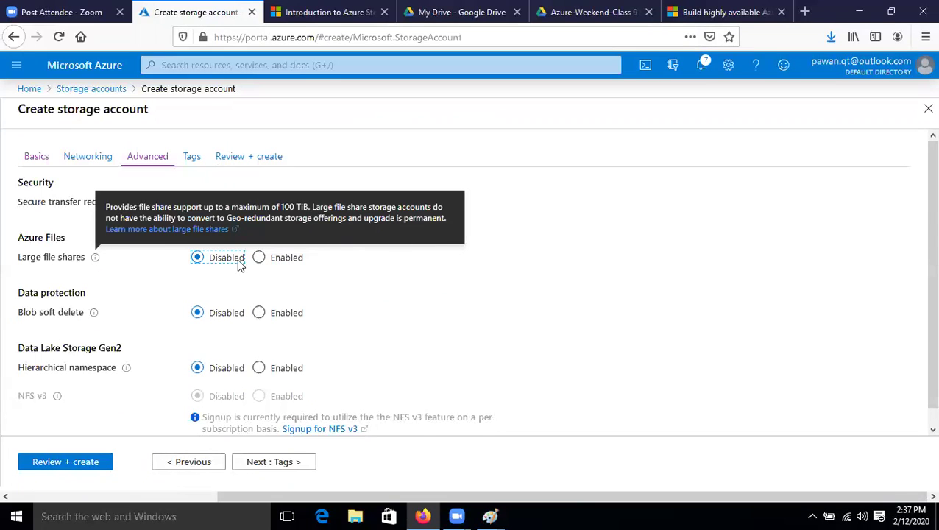
Step: Go back to the Basics settings, set Replication to Geo-redundant storage (GRS), and return to the Advanced settings
{"action": "scroll", "coordinate": [221, 274], "scroll_direction": "down", "scroll_amount": 1}
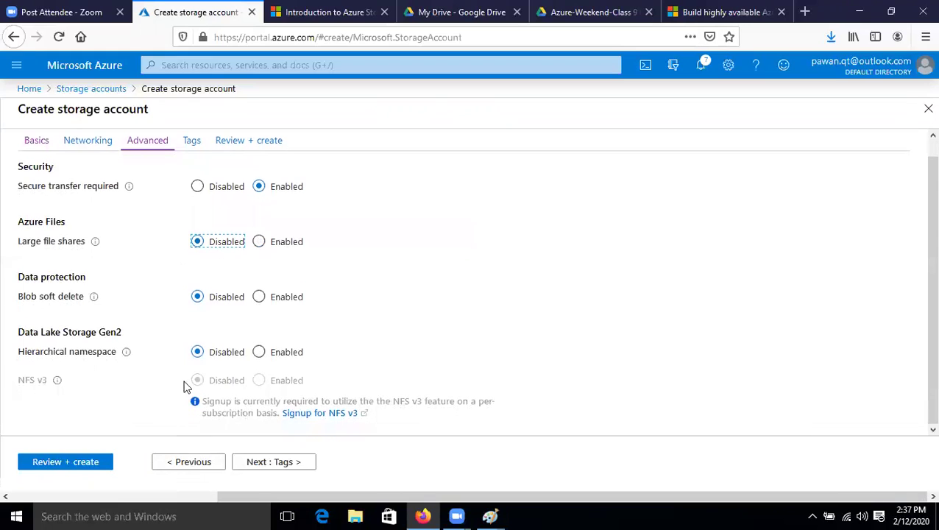
{"action": "left_click", "coordinate": [193, 461]}
{"action": "left_click", "coordinate": [194, 462]}
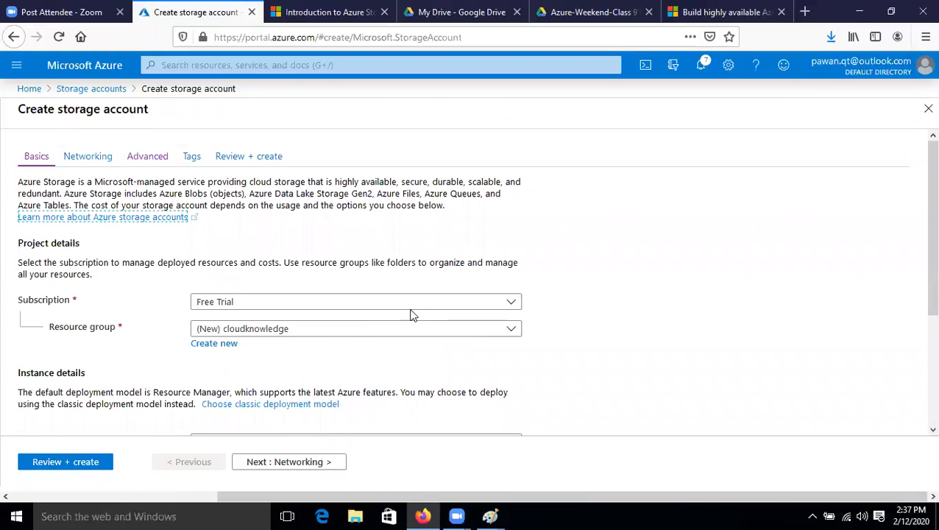
{"action": "scroll", "coordinate": [350, 316], "scroll_direction": "down", "scroll_amount": 4}
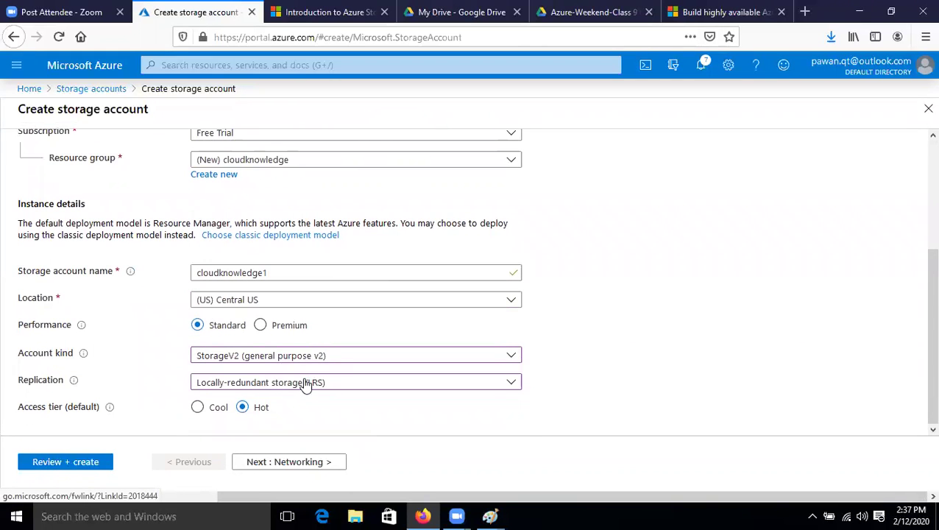
{"action": "left_click", "coordinate": [306, 384]}
{"action": "left_click", "coordinate": [298, 297]}
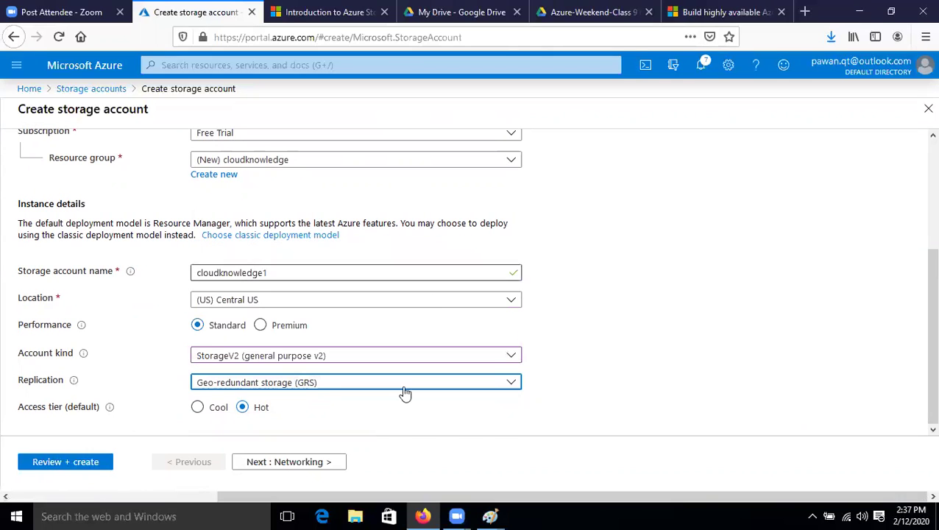
{"action": "left_click", "coordinate": [319, 462]}
{"action": "left_click", "coordinate": [320, 462]}
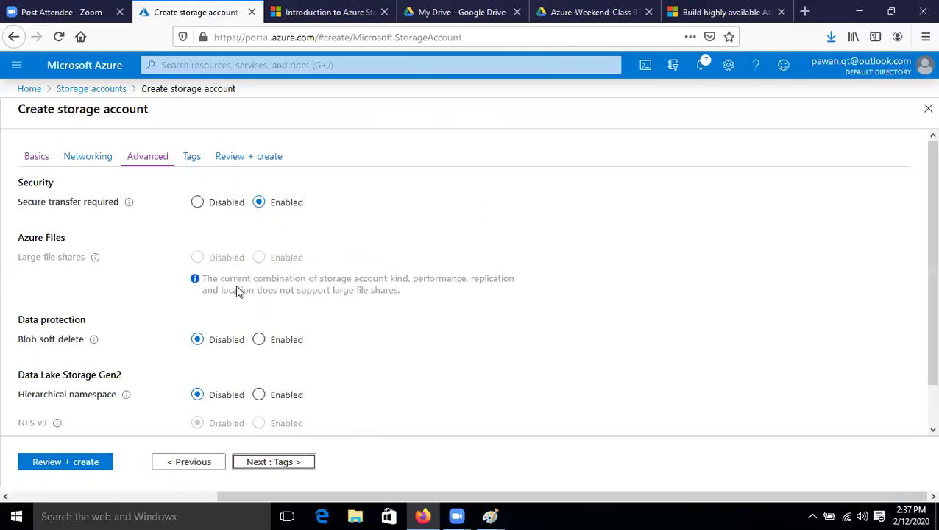
Step: In the Basics settings, try Zone-redundant storage (ZRS), set Replication to Locally-redundant storage (LRS), and return to the Advanced settings
{"action": "left_click", "coordinate": [189, 461]}
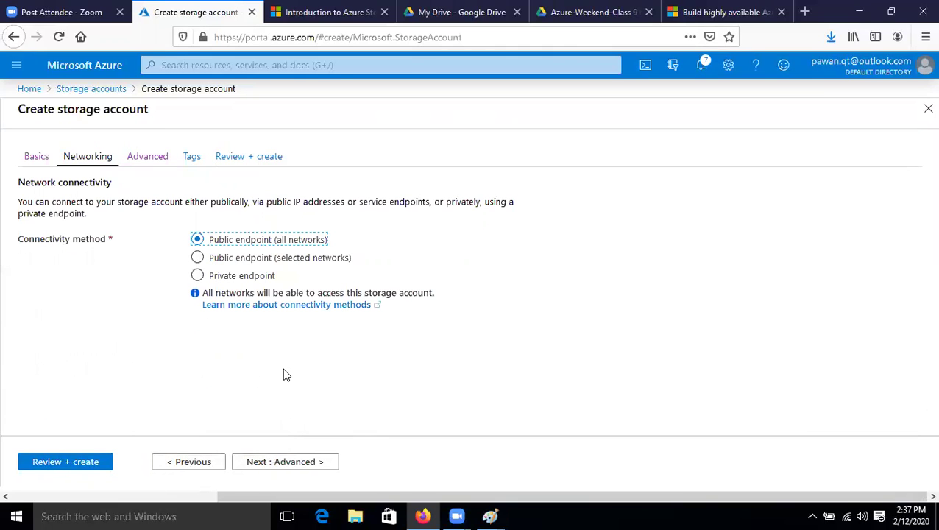
{"action": "left_click", "coordinate": [190, 461]}
{"action": "scroll", "coordinate": [269, 339], "scroll_direction": "down", "scroll_amount": 5}
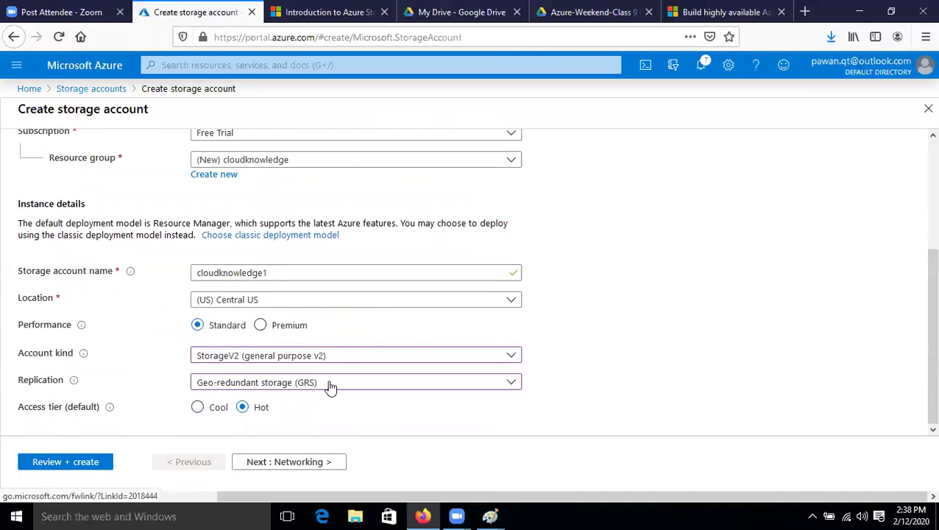
{"action": "left_click", "coordinate": [329, 384]}
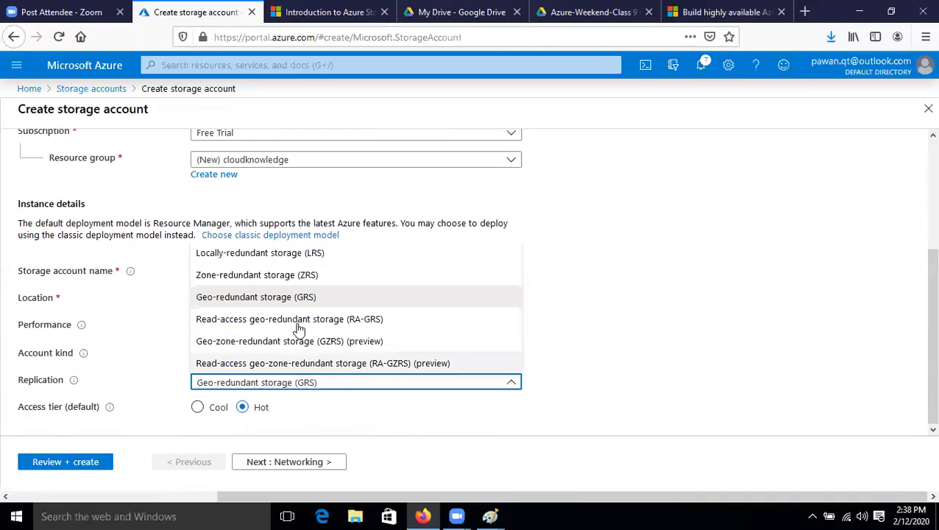
{"action": "left_click", "coordinate": [293, 277]}
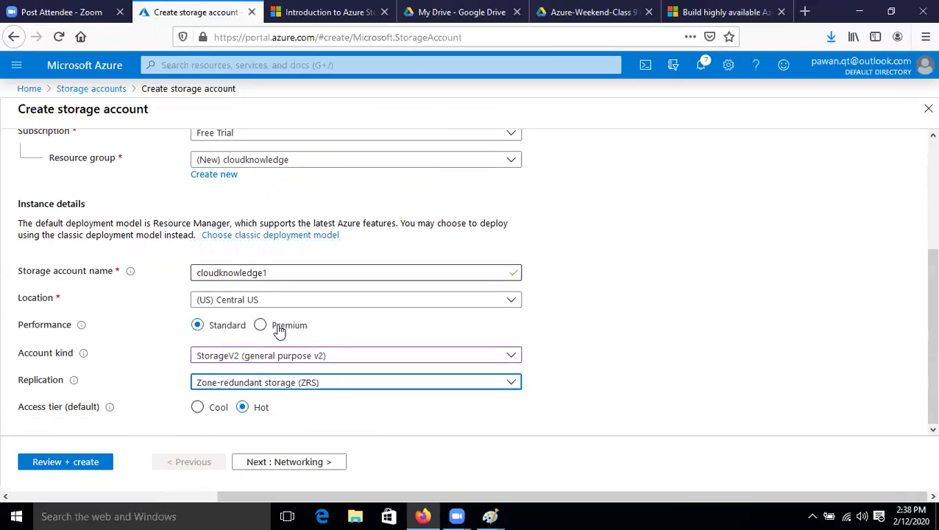
{"action": "left_click", "coordinate": [300, 382]}
{"action": "left_click", "coordinate": [300, 254]}
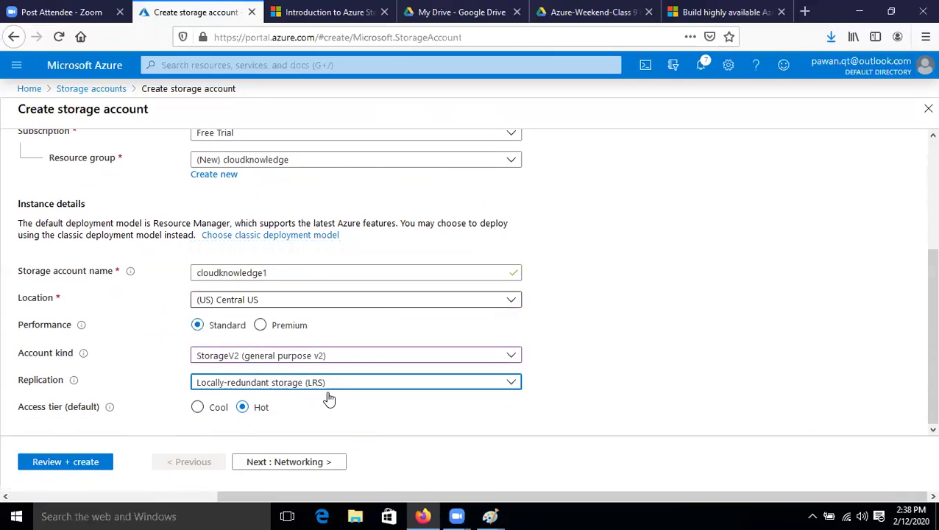
{"action": "left_click", "coordinate": [315, 471]}
{"action": "left_click", "coordinate": [318, 462]}
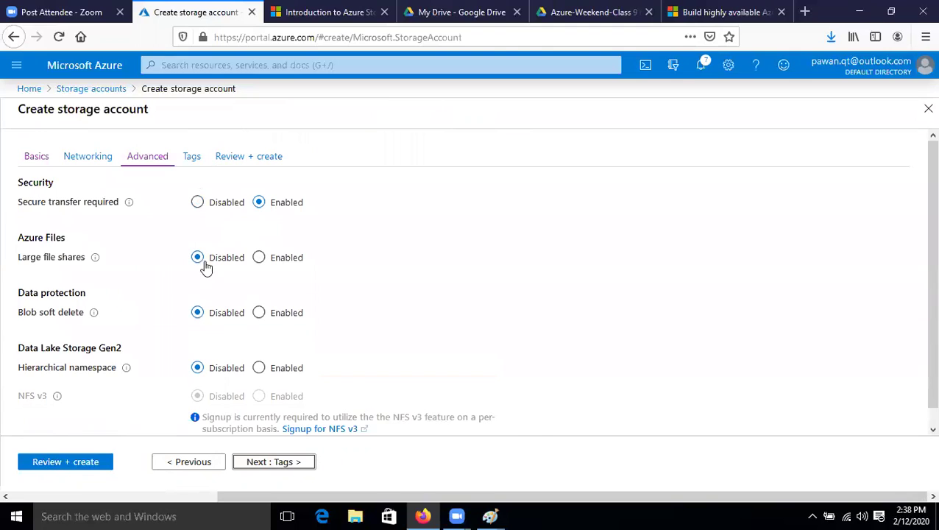
Step: Enable Large file shares, check the Blob soft delete description, and enable Blob soft delete
{"action": "left_click", "coordinate": [265, 263]}
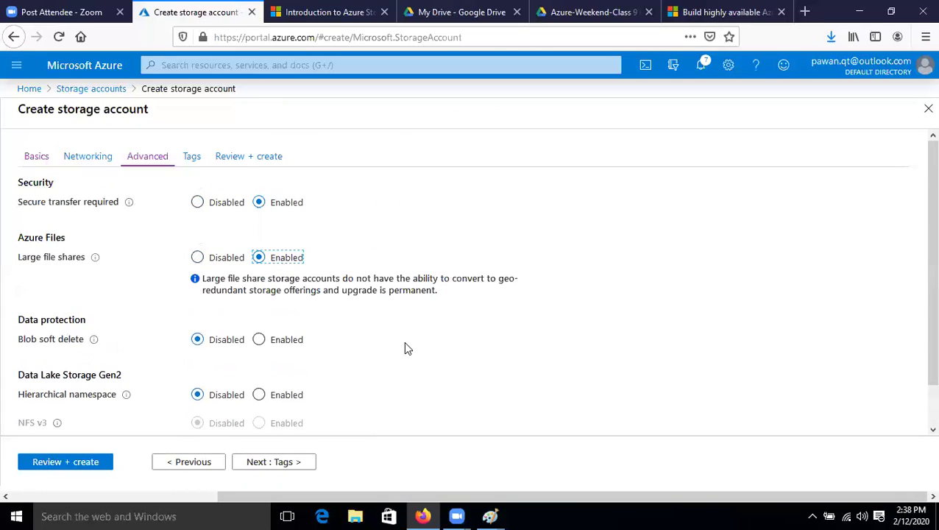
{"action": "scroll", "coordinate": [21, 279], "scroll_direction": "down", "scroll_amount": 1}
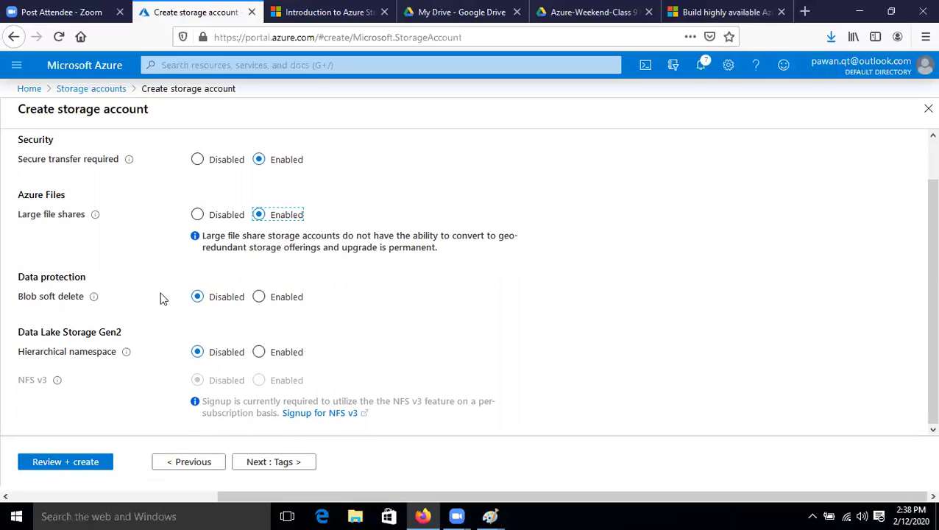
{"action": "mouse_move", "coordinate": [94, 297]}
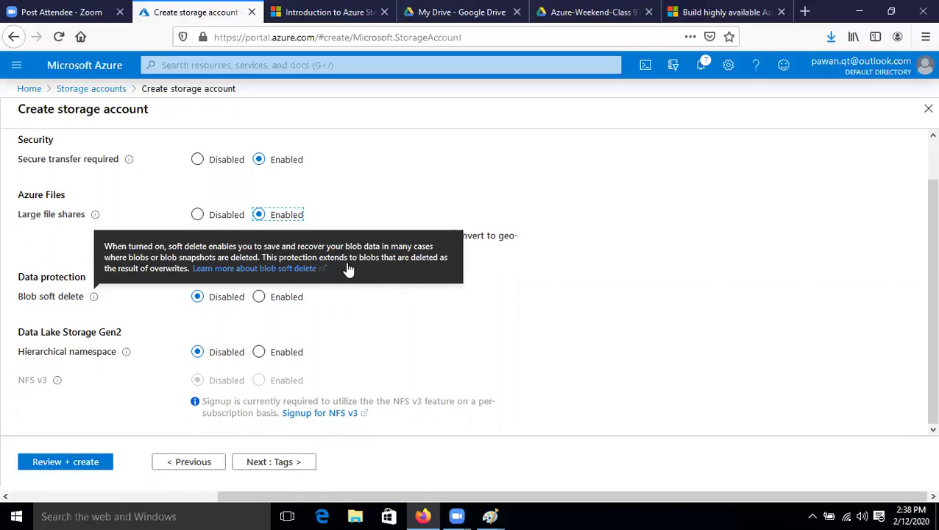
{"action": "left_click", "coordinate": [359, 332]}
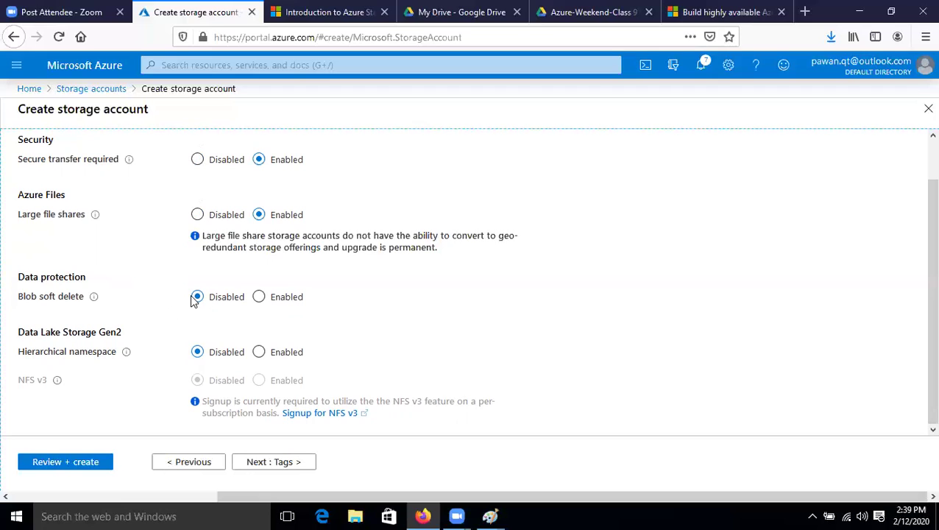
{"action": "left_click", "coordinate": [259, 296]}
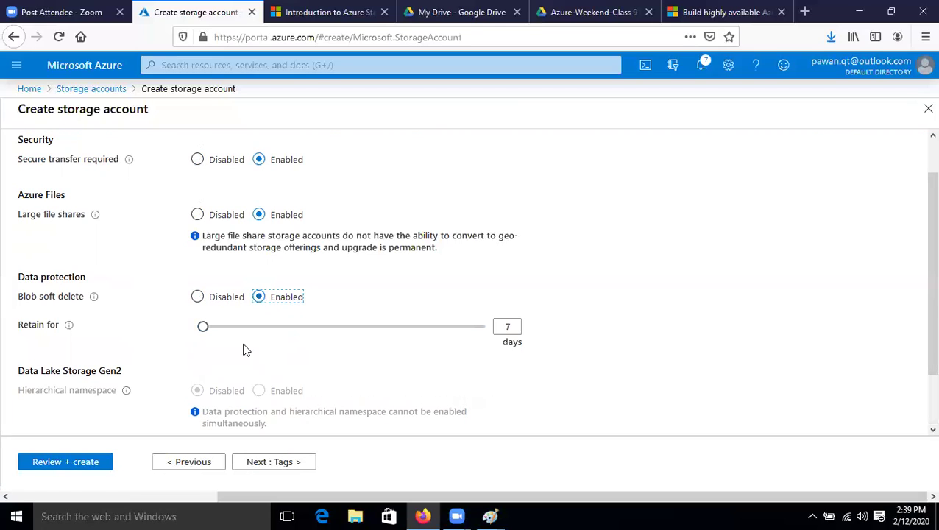
Step: Try several retention periods for blob soft delete up to 365 days, and set Retain for to 100 days
{"action": "left_click_drag", "start_coordinate": [202, 329], "coordinate": [276, 333]}
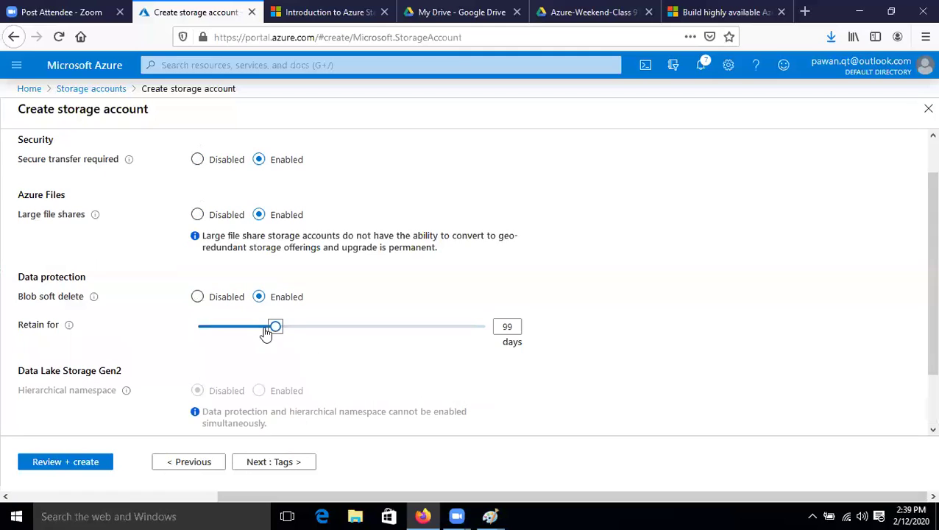
{"action": "left_click_drag", "start_coordinate": [273, 329], "coordinate": [549, 336]}
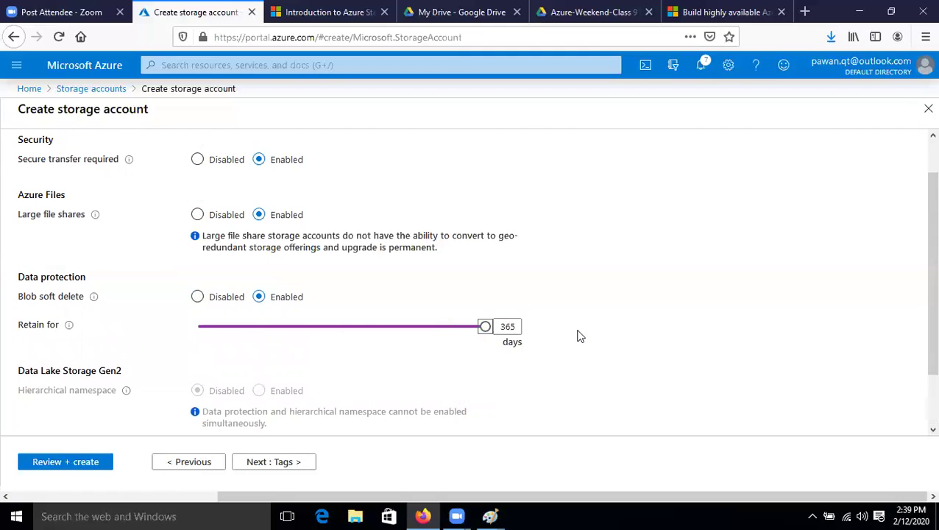
{"action": "left_click_drag", "start_coordinate": [487, 330], "coordinate": [277, 349]}
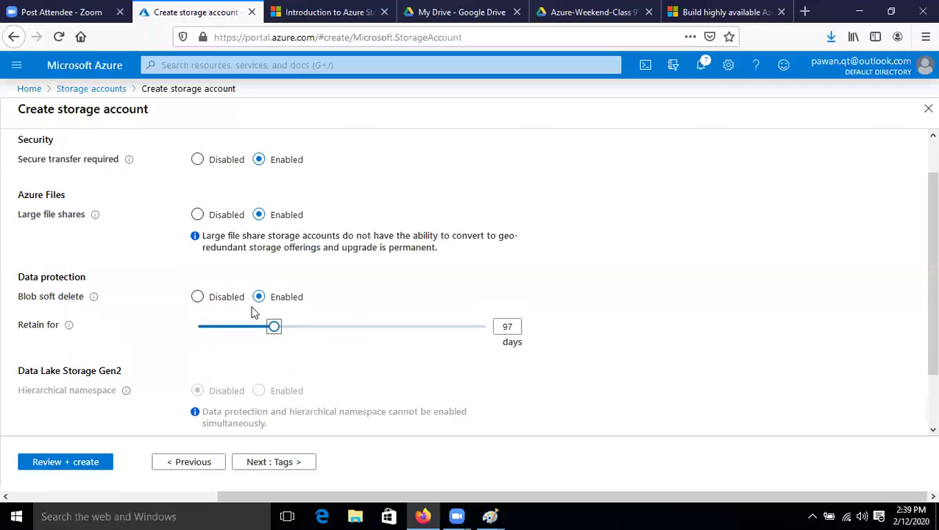
{"action": "mouse_move", "coordinate": [274, 335]}
{"action": "left_mouse_down"}
{"action": "mouse_move", "coordinate": [509, 342]}
{"action": "mouse_move", "coordinate": [185, 347]}
{"action": "mouse_move", "coordinate": [277, 338]}
{"action": "left_mouse_up"}
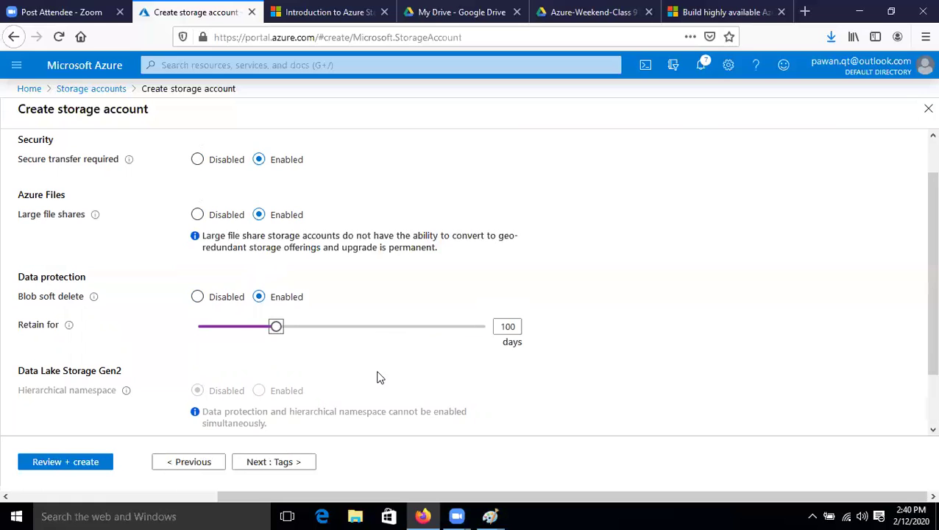
Step: Add the tag Name with the value CloudKnowledge-1, and validate and create the storage account
{"action": "scroll", "coordinate": [50, 371], "scroll_direction": "down", "scroll_amount": 2}
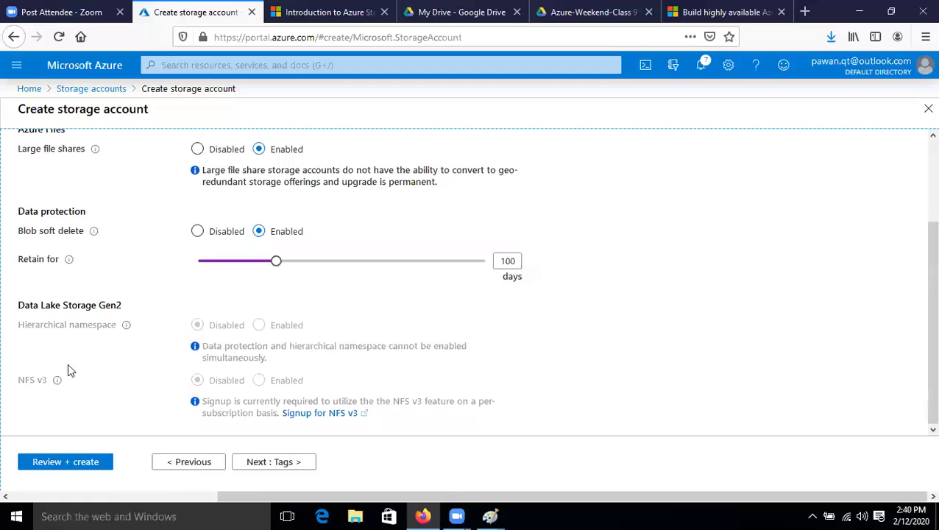
{"action": "left_click", "coordinate": [280, 462]}
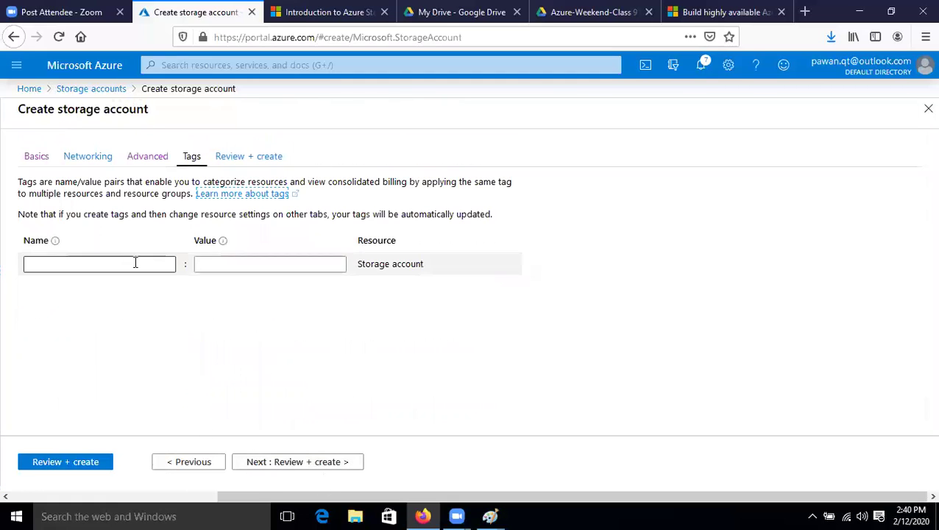
{"action": "left_click", "coordinate": [135, 263]}
{"action": "type", "text": "Name"}
{"action": "key", "text": "Tab"}
{"action": "type", "text": "C"}
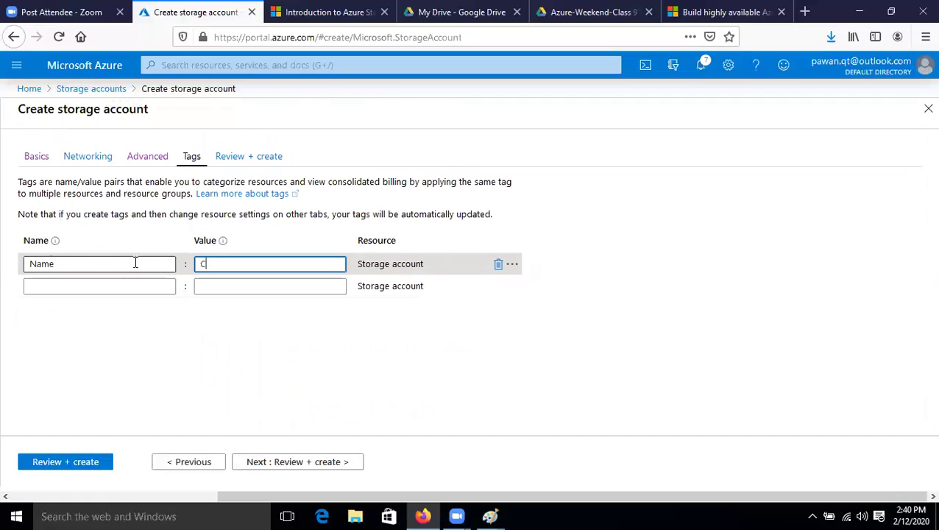
{"action": "type", "text": "loudKnowledge-1"}
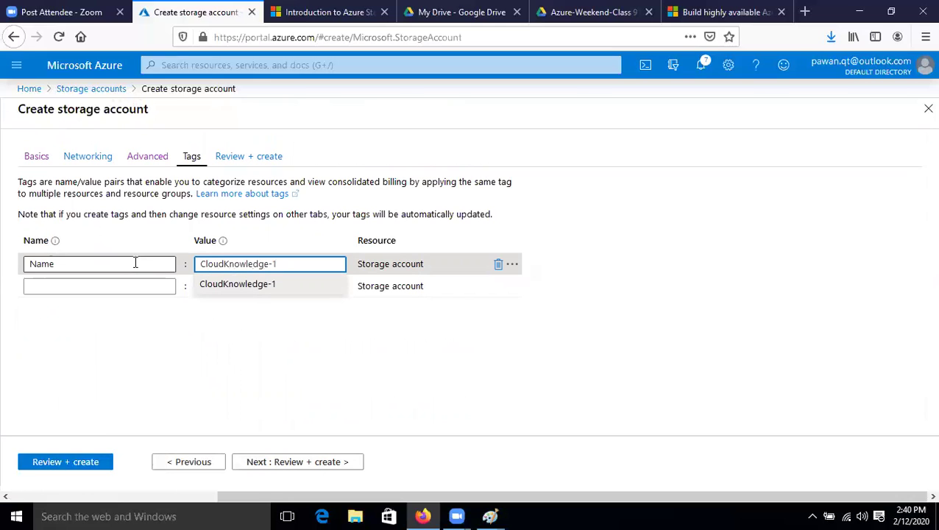
{"action": "left_click", "coordinate": [314, 462]}
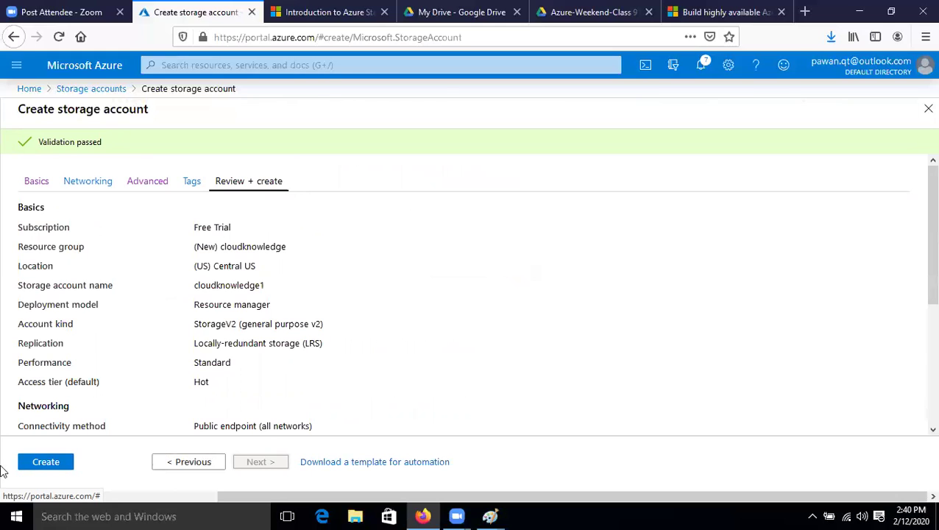
{"action": "left_click", "coordinate": [45, 462]}
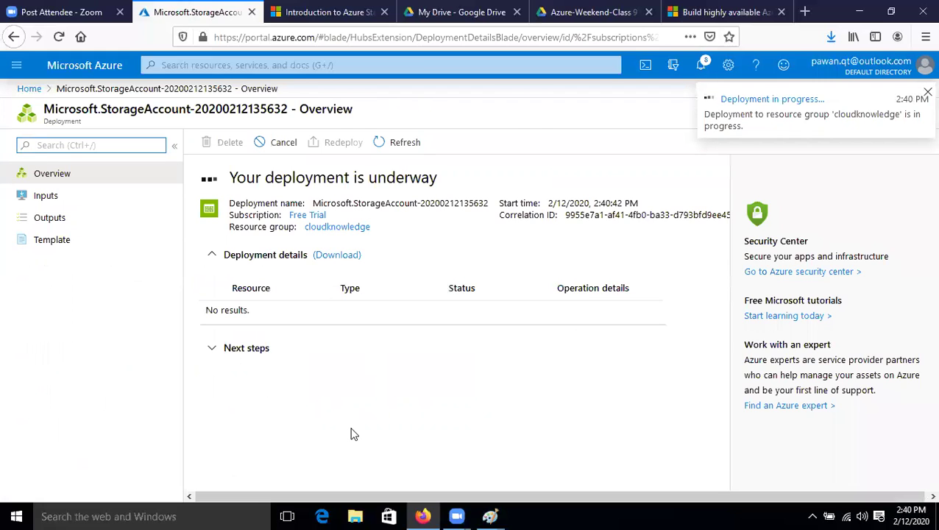
Step: Start creating another storage account from the storage accounts list and assign it to the cloudknowledge resource group
{"action": "left_click", "coordinate": [15, 68]}
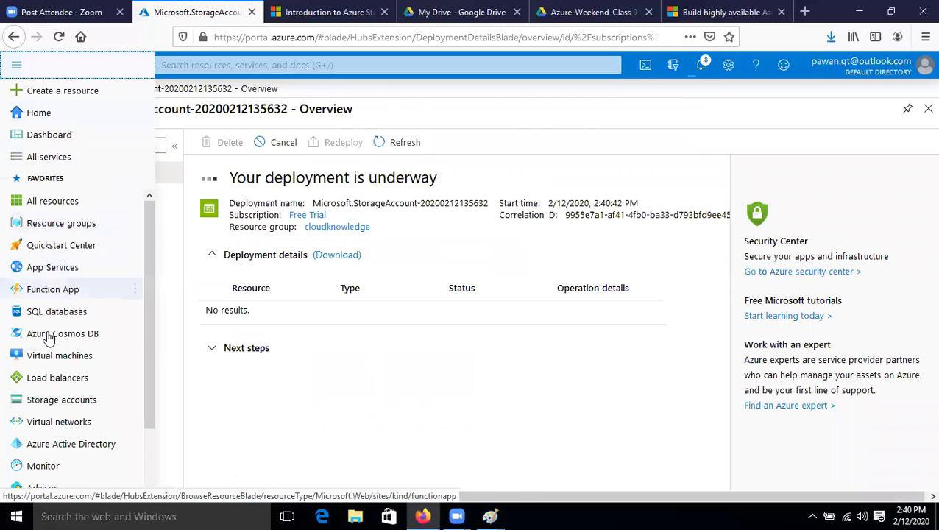
{"action": "left_click", "coordinate": [54, 401]}
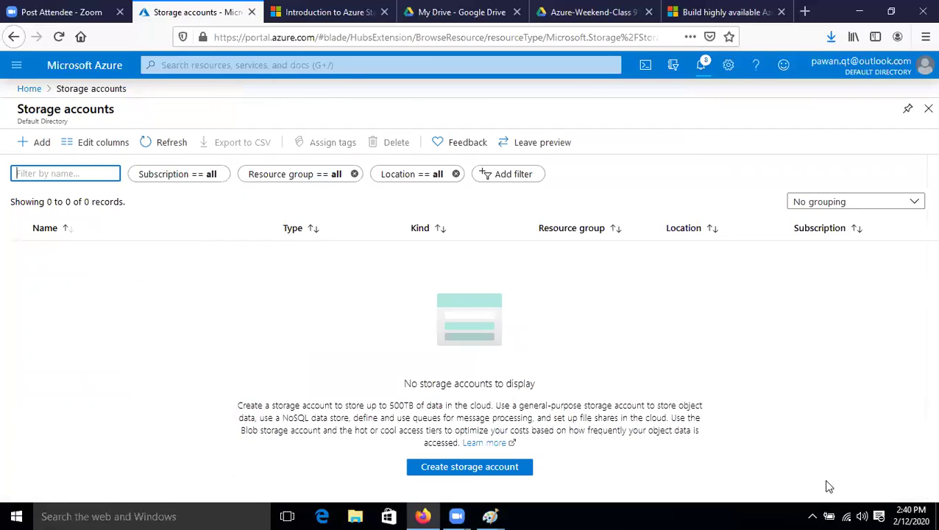
{"action": "left_click", "coordinate": [473, 467]}
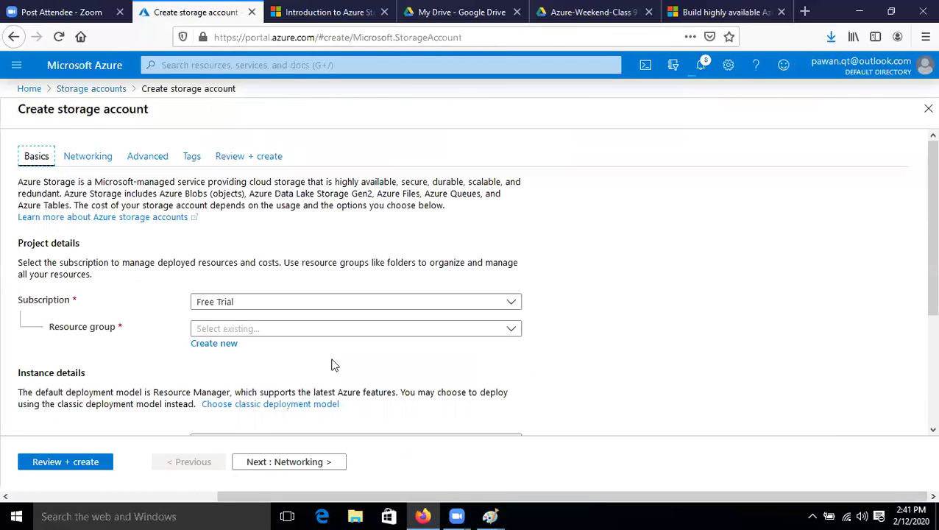
{"action": "left_click", "coordinate": [514, 331]}
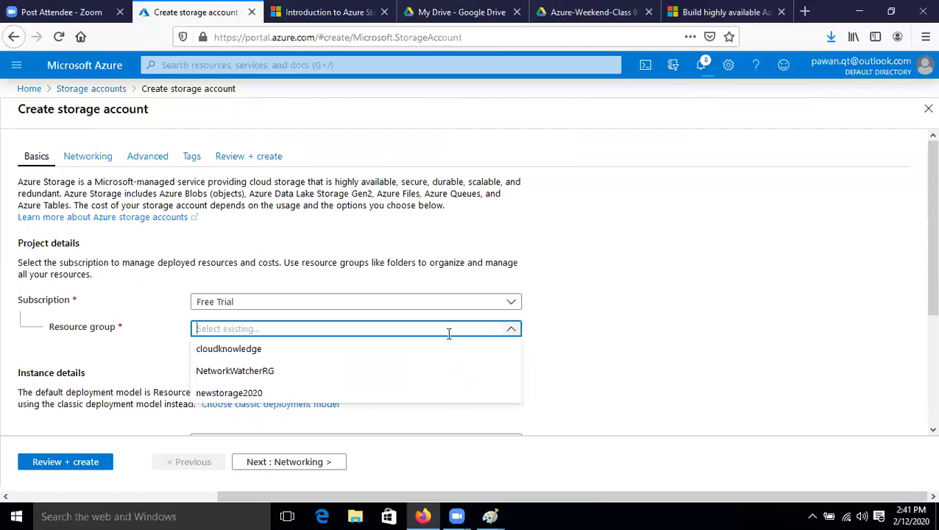
{"action": "left_click", "coordinate": [224, 350]}
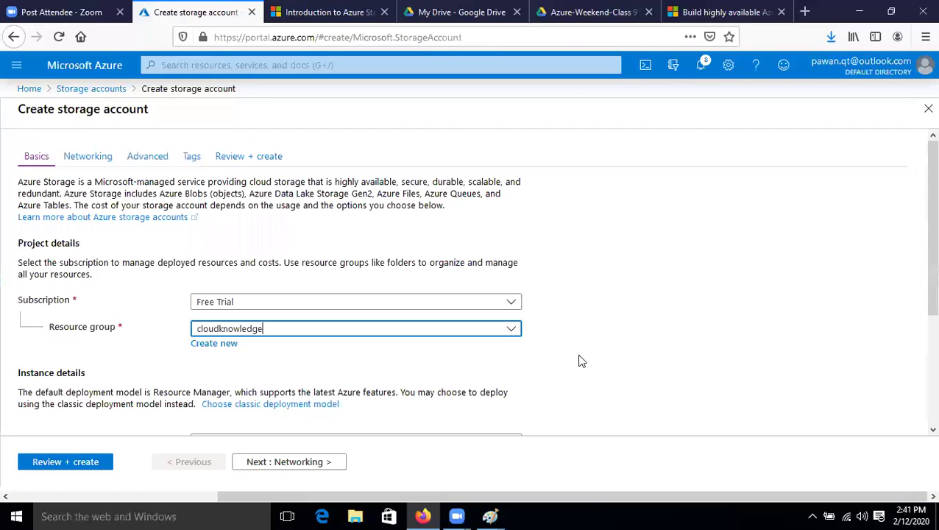
Step: Name the new storage account cloudknowledge1 and set its location to (US) Central US
{"action": "scroll", "coordinate": [295, 299], "scroll_direction": "down", "scroll_amount": 3}
{"action": "left_click", "coordinate": [268, 273]}
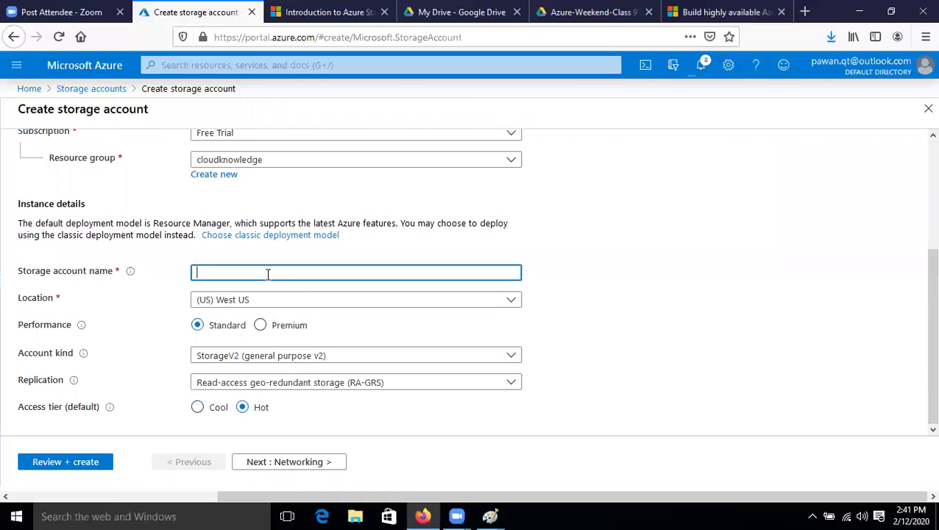
{"action": "type", "text": "cloudknowledge1"}
{"action": "left_click", "coordinate": [382, 299]}
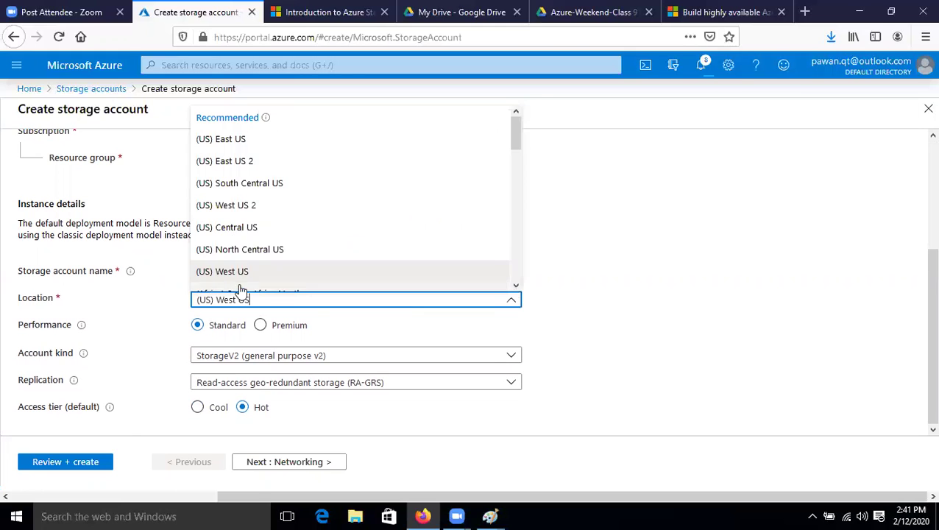
{"action": "left_click", "coordinate": [232, 227]}
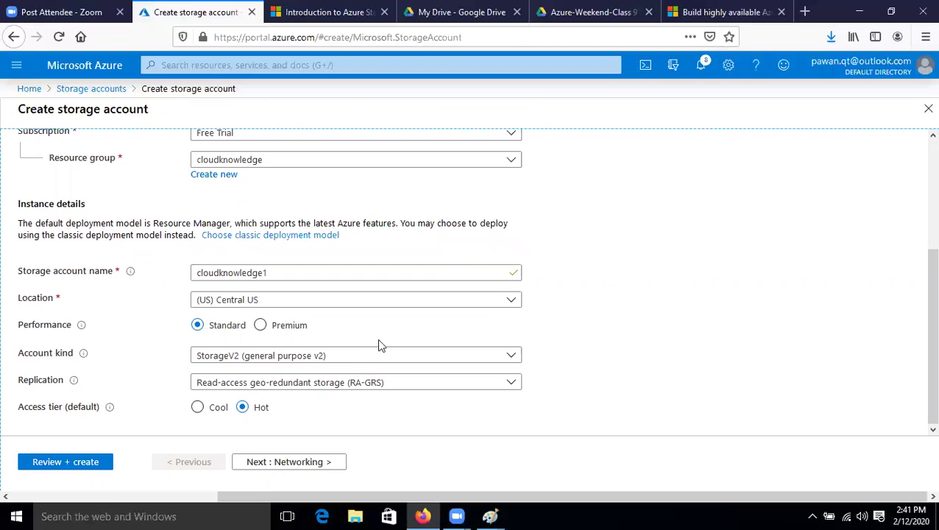
Step: Set the account kind to Storage (general purpose v1) and replication to Geo-redundant storage (GRS)
{"action": "left_click", "coordinate": [326, 357]}
{"action": "left_click", "coordinate": [269, 404]}
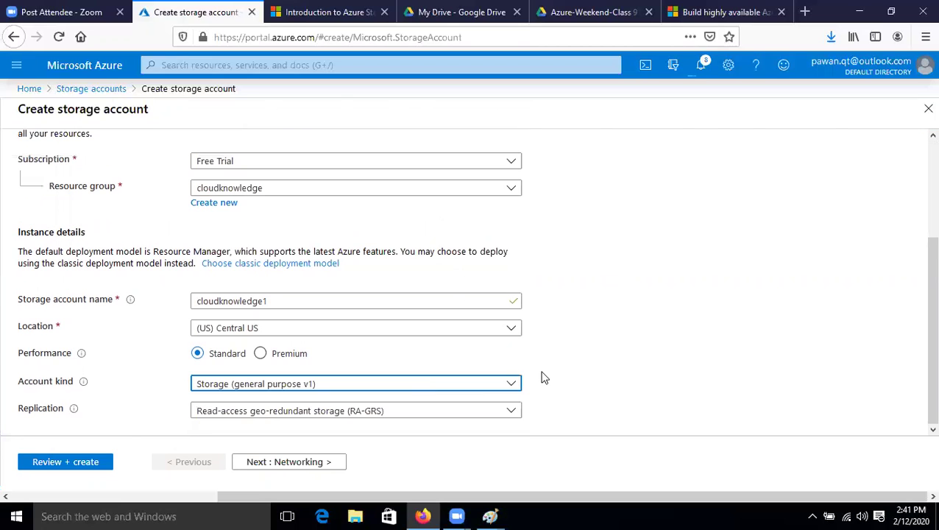
{"action": "left_click", "coordinate": [273, 408]}
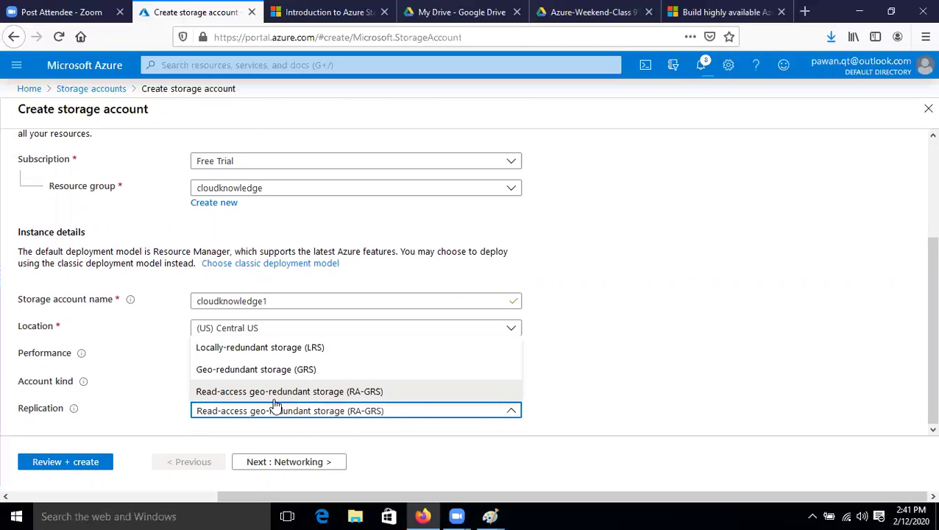
{"action": "left_click", "coordinate": [303, 371]}
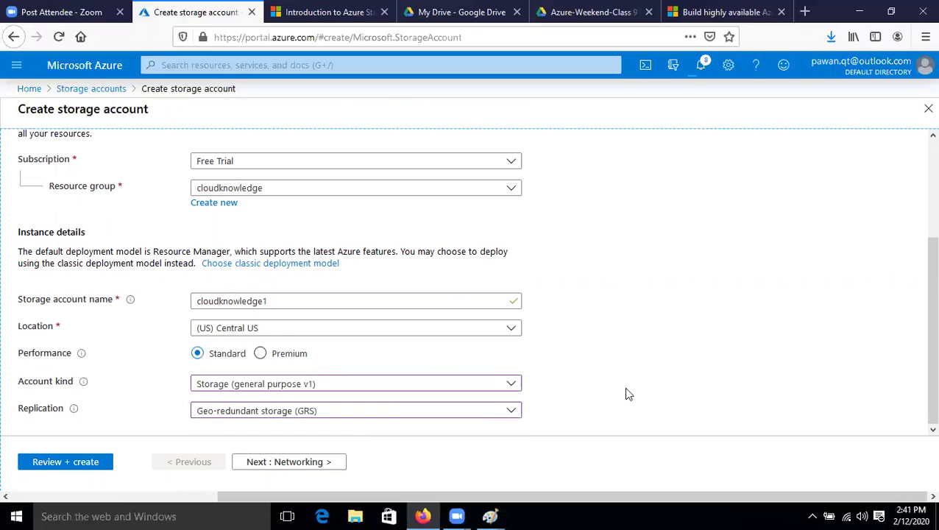
Step: Switch the account kind to StorageV2 (general purpose v2) and back to Storage (general purpose v1) to compare their options
{"action": "left_click", "coordinate": [308, 463]}
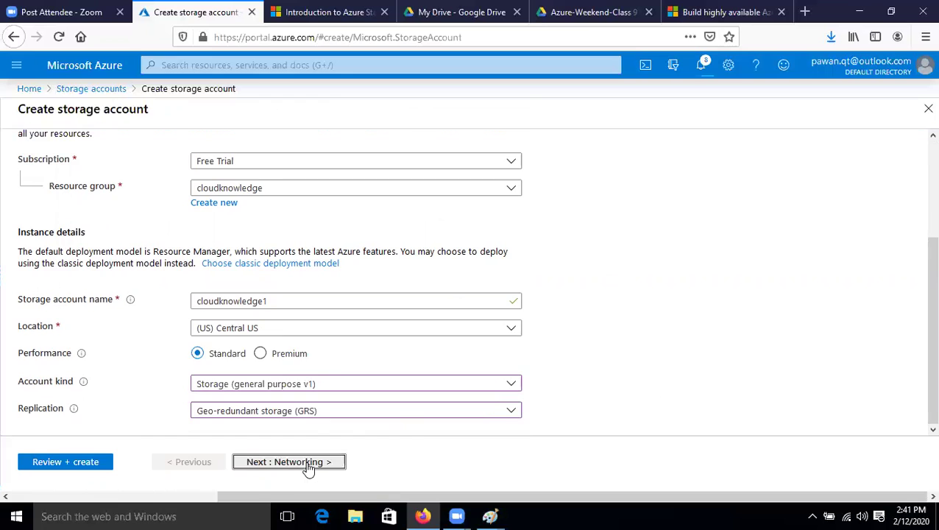
{"action": "left_click", "coordinate": [161, 465]}
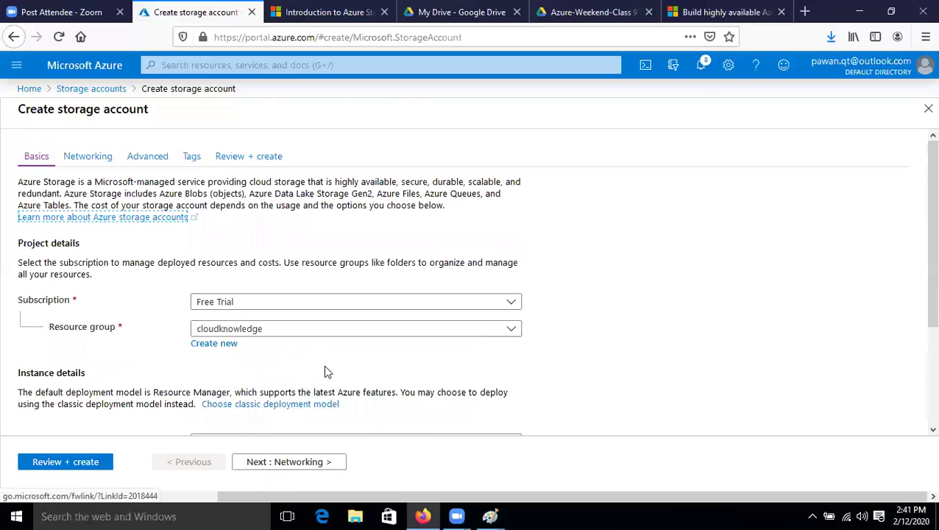
{"action": "scroll", "coordinate": [401, 348], "scroll_direction": "down", "scroll_amount": 3}
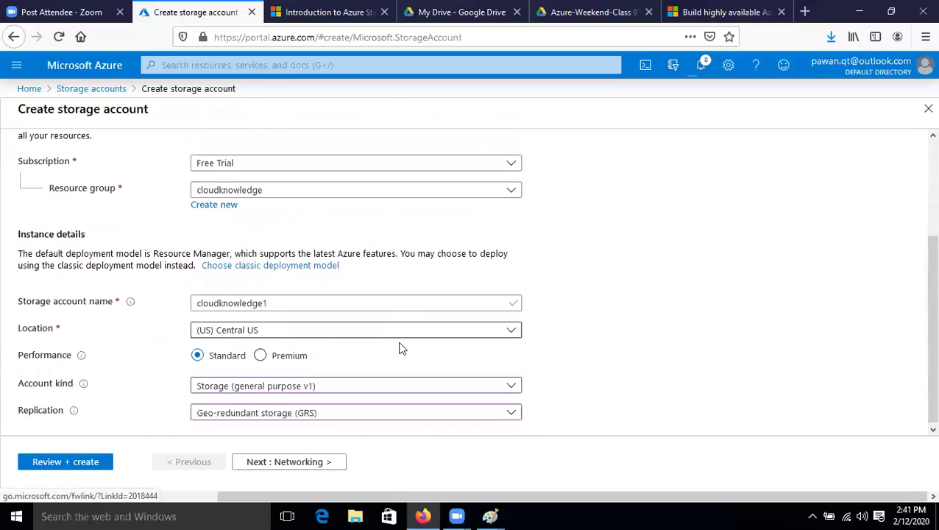
{"action": "left_click", "coordinate": [354, 387]}
{"action": "left_click", "coordinate": [408, 403]}
{"action": "scroll", "coordinate": [221, 408], "scroll_direction": "down", "scroll_amount": 1}
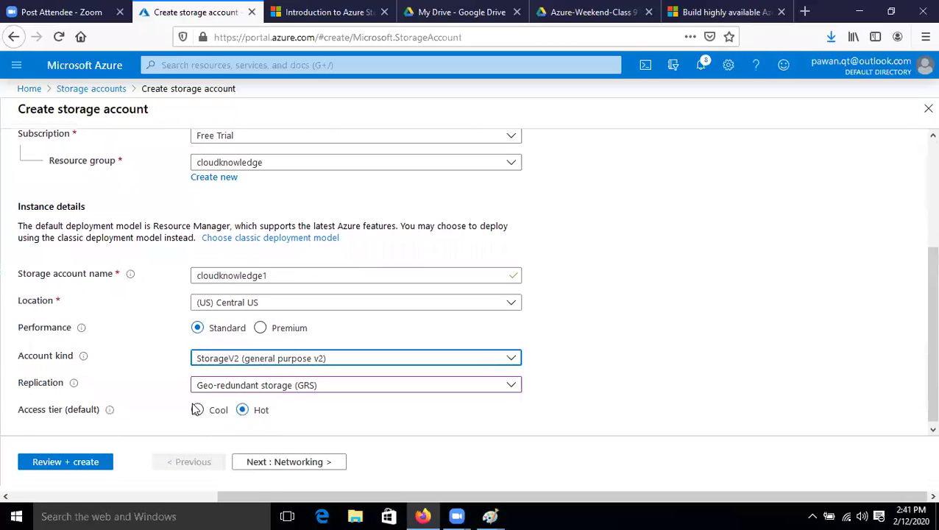
{"action": "left_click", "coordinate": [352, 363]}
{"action": "left_click", "coordinate": [314, 399]}
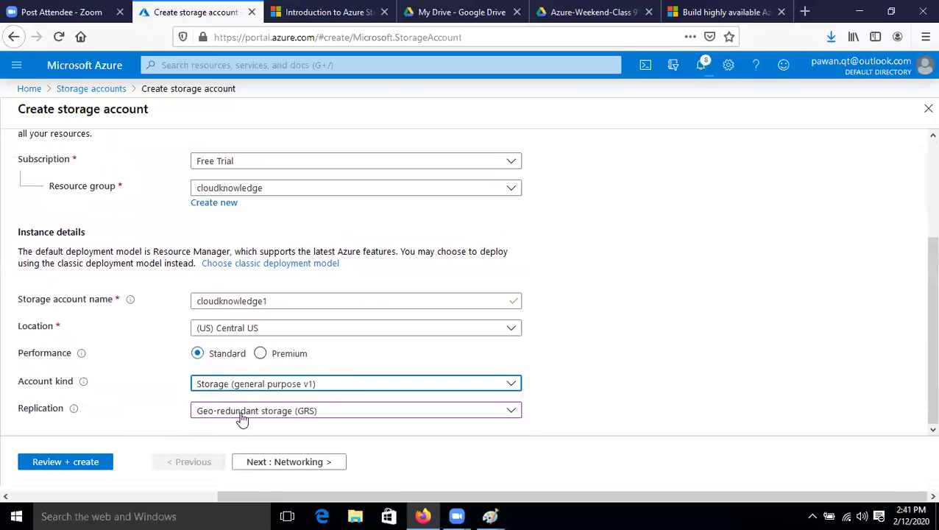
Step: Try the BlobStorage account kind, restore Storage (general purpose v1), and check its replication options
{"action": "left_click", "coordinate": [371, 389]}
{"action": "left_click", "coordinate": [232, 447]}
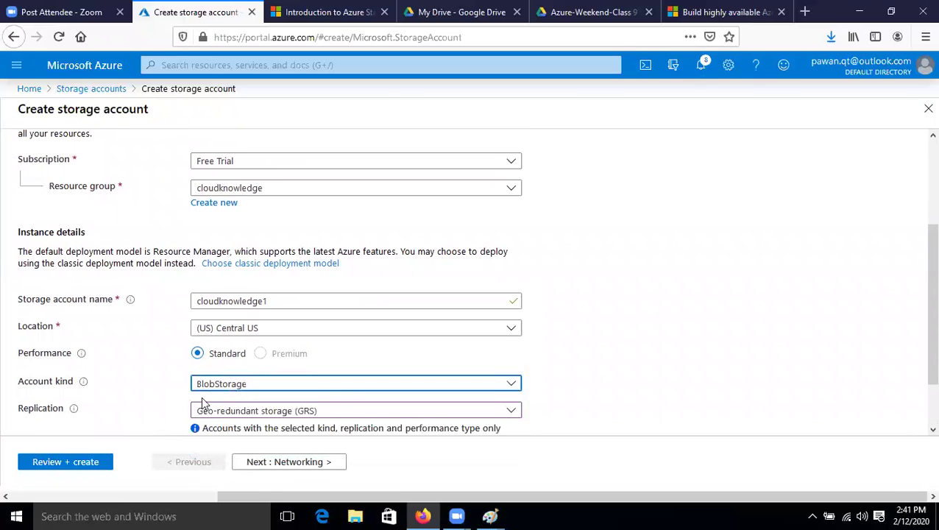
{"action": "scroll", "coordinate": [309, 367], "scroll_direction": "down", "scroll_amount": 2}
{"action": "left_click", "coordinate": [337, 321]}
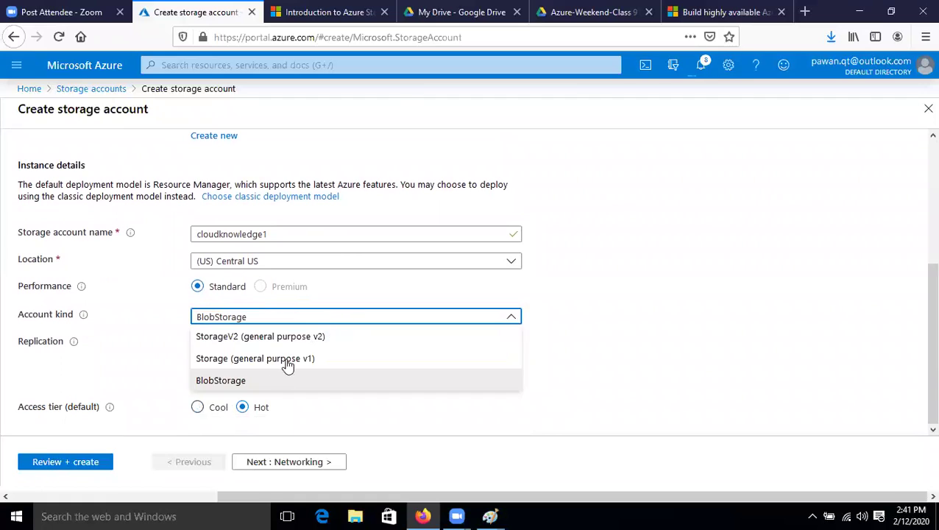
{"action": "left_click", "coordinate": [287, 361]}
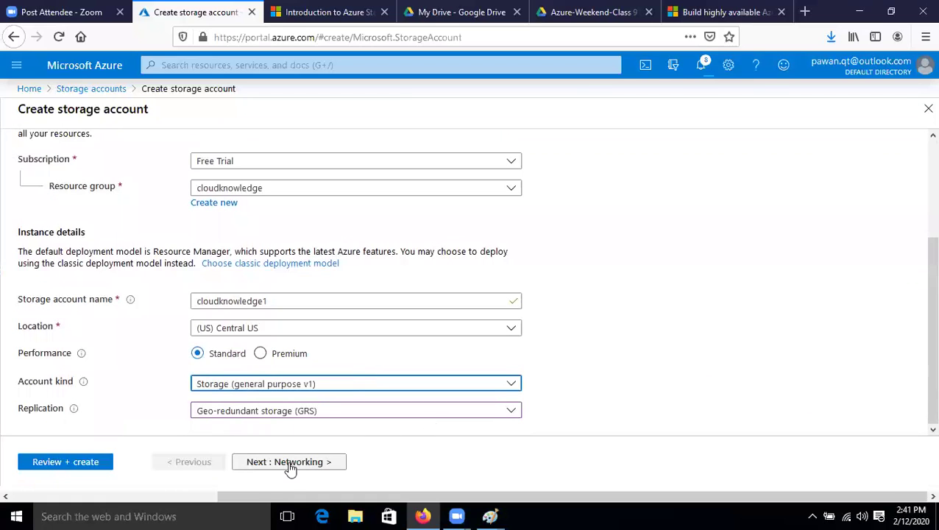
{"action": "left_click", "coordinate": [335, 412]}
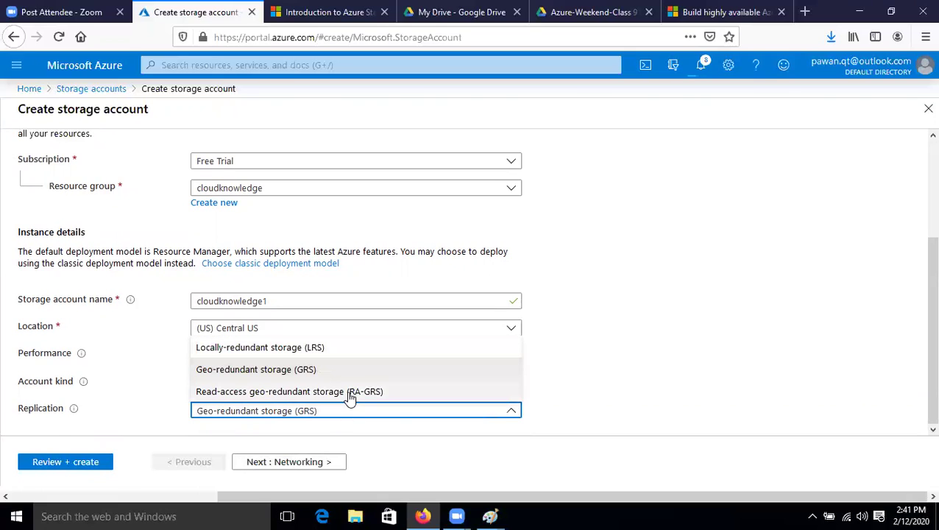
{"action": "left_click", "coordinate": [600, 395]}
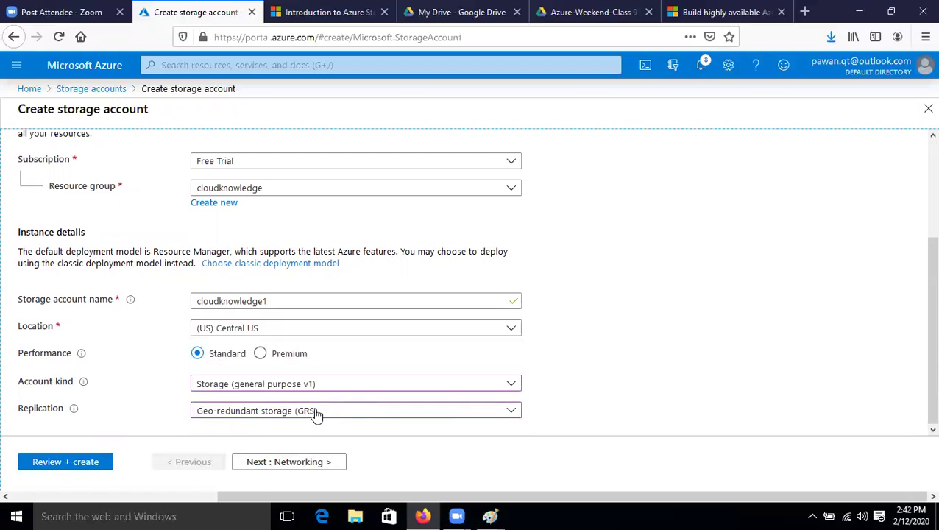
Step: Keep the default networking and advanced settings, and add the tag Name with the value cloudknowledge-2
{"action": "left_click", "coordinate": [286, 461]}
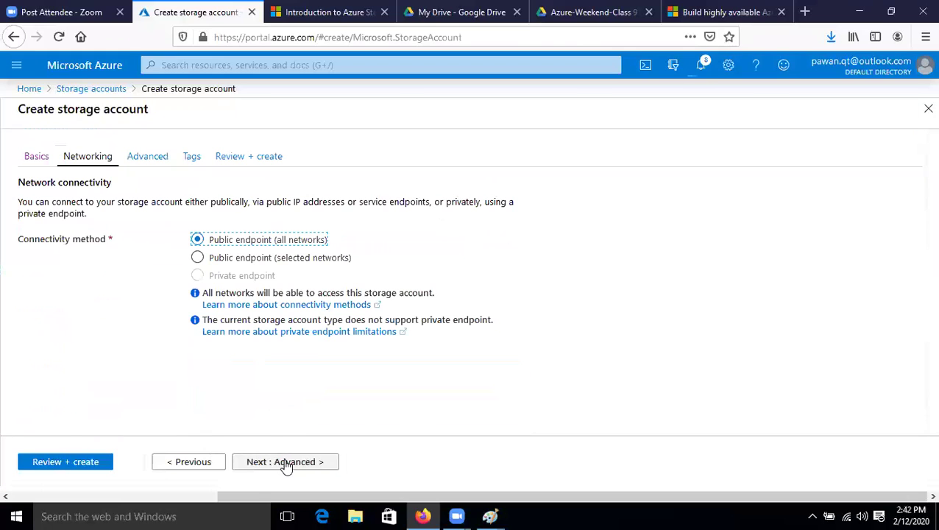
{"action": "left_click", "coordinate": [278, 461]}
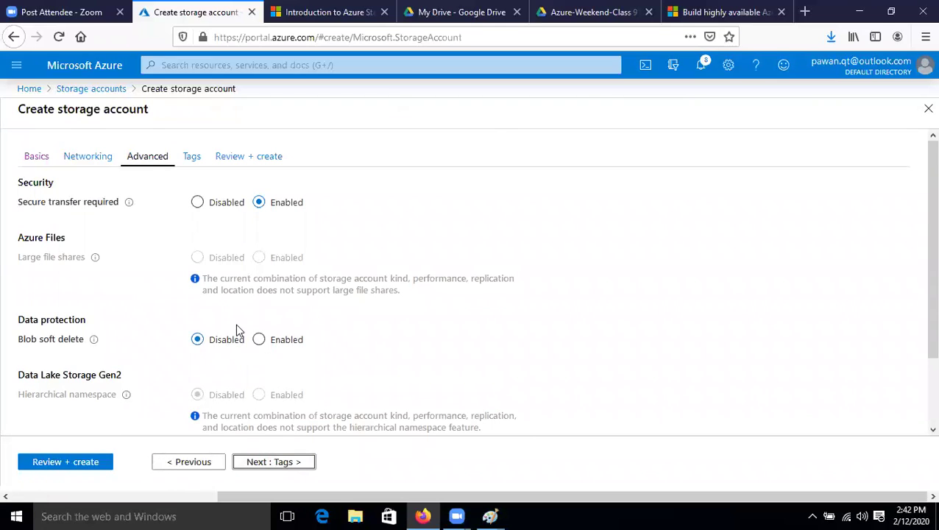
{"action": "left_click", "coordinate": [271, 463]}
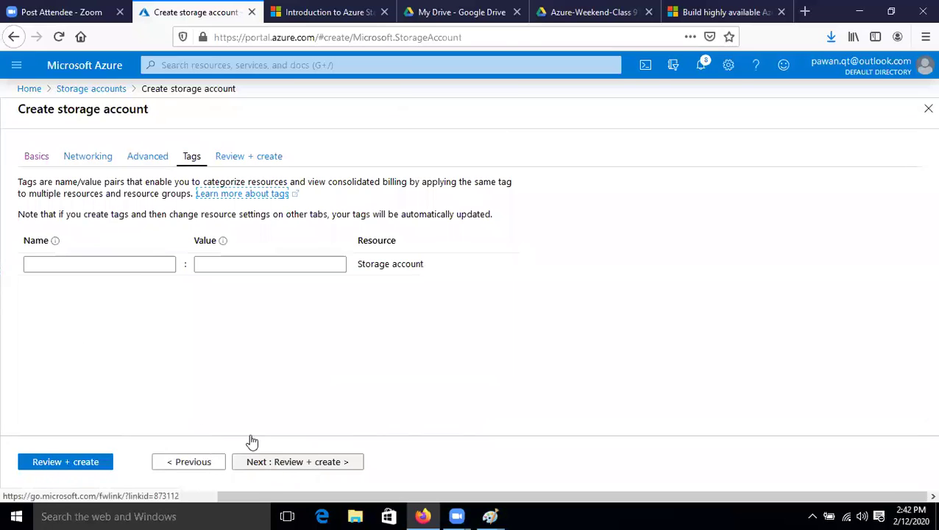
{"action": "left_click", "coordinate": [129, 264]}
{"action": "type", "text": "N"}
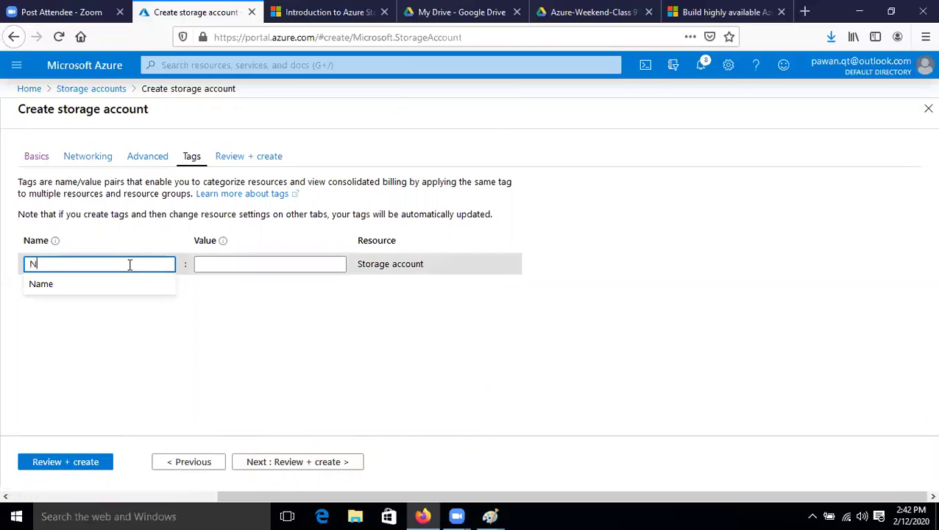
{"action": "type", "text": "ame"}
{"action": "key", "text": "Tab"}
{"action": "type", "text": "clo"}
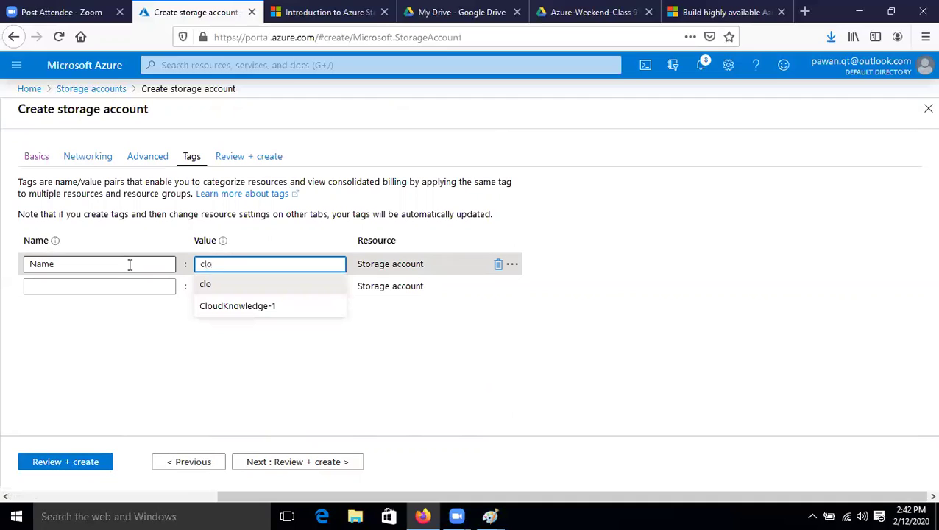
{"action": "type", "text": "udknowledge-2"}
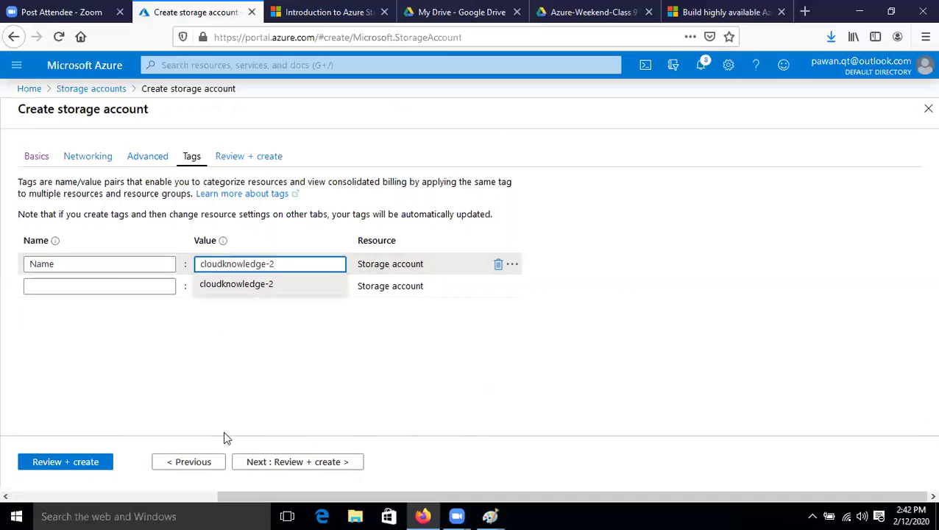
Step: Validate the storage account configuration, return to the basic settings and change the storage account name to cloudknowledge2
{"action": "left_click", "coordinate": [342, 463]}
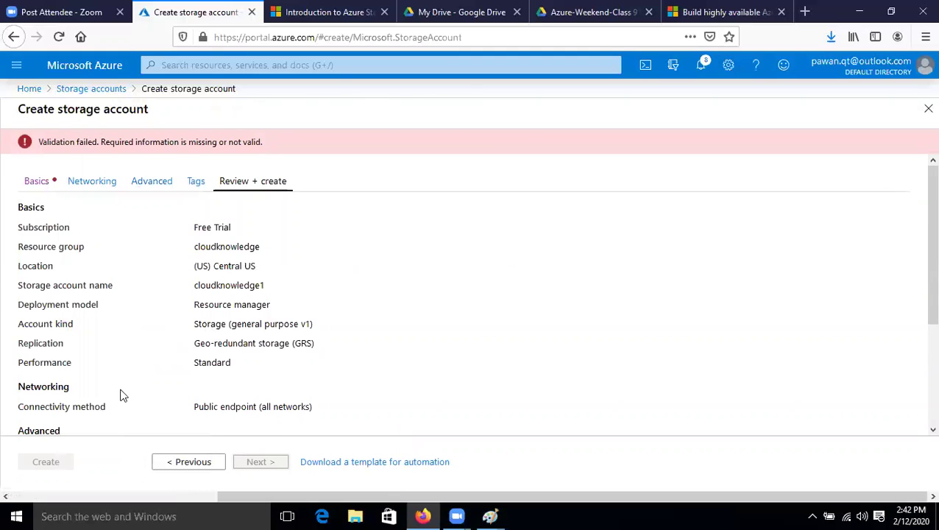
{"action": "left_click", "coordinate": [45, 184]}
{"action": "scroll", "coordinate": [332, 373], "scroll_direction": "down", "scroll_amount": 3}
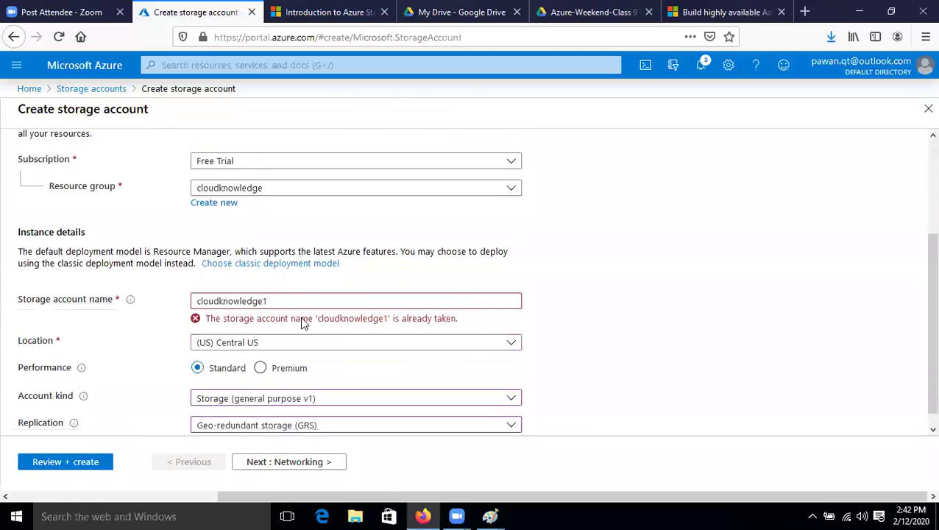
{"action": "left_click", "coordinate": [287, 300]}
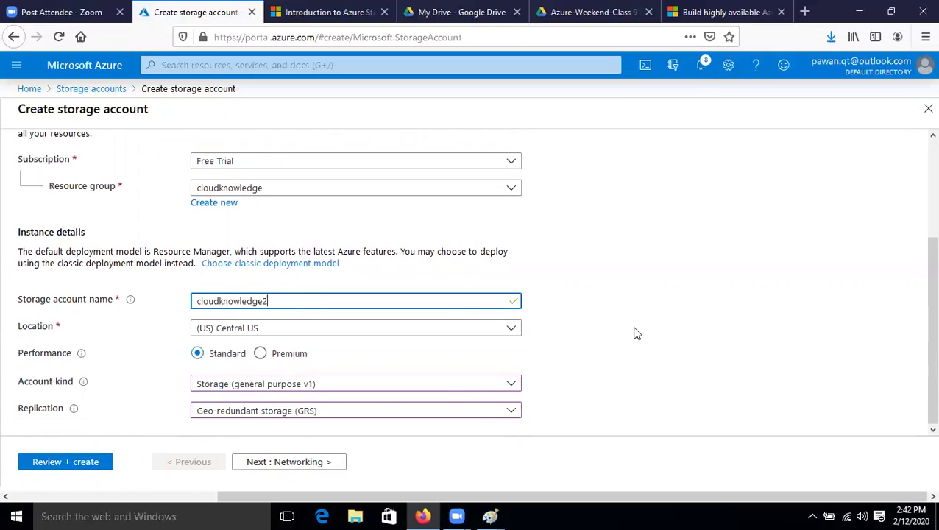
Step: Keep the networking, advanced and tag settings, validate the configuration and create the cloudknowledge2 storage account
{"action": "left_click", "coordinate": [287, 464]}
{"action": "left_click", "coordinate": [287, 464]}
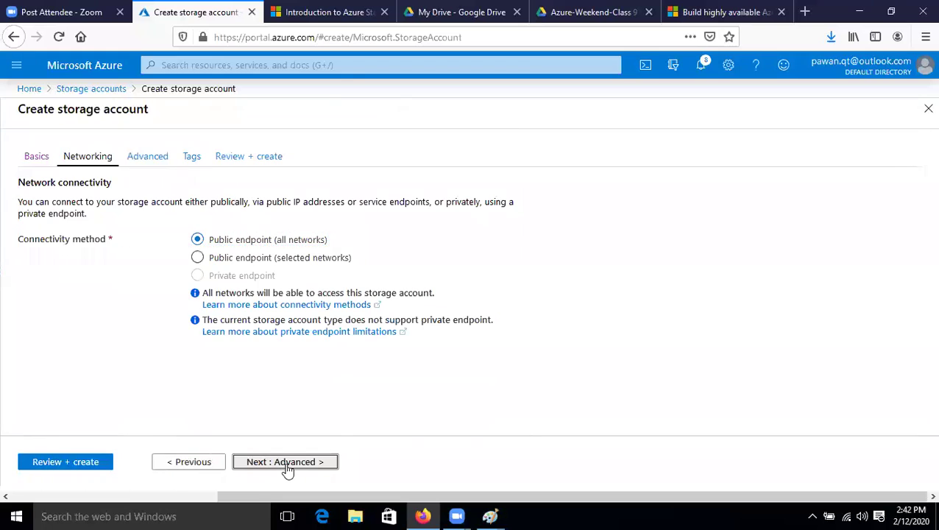
{"action": "left_click", "coordinate": [287, 463]}
{"action": "left_click", "coordinate": [287, 463]}
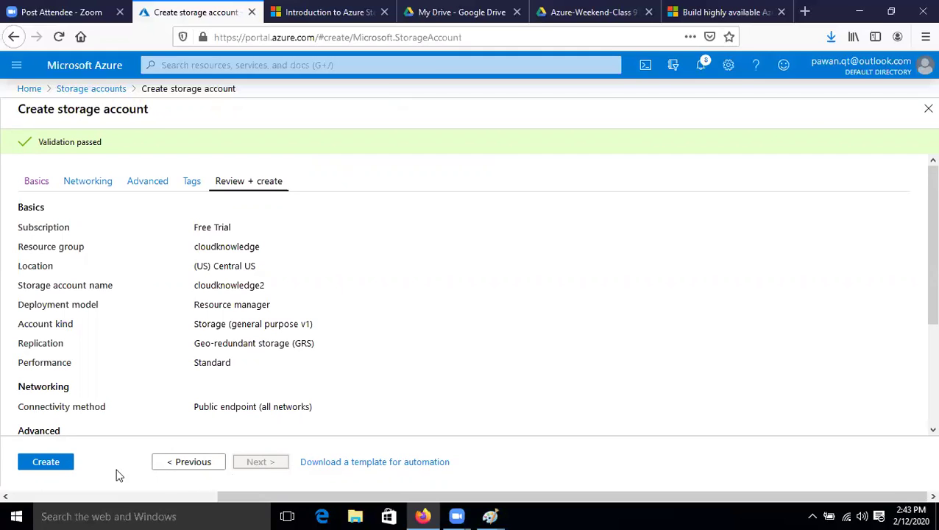
{"action": "left_click", "coordinate": [33, 469]}
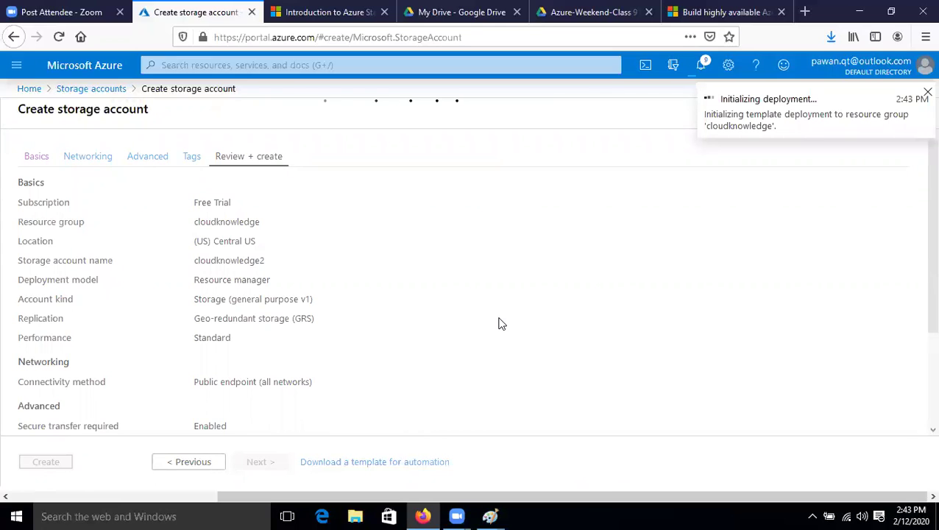
Step: Return to the storage accounts list, refresh it, and start another storage account in the cloudknowledge resource group
{"action": "left_click", "coordinate": [18, 72]}
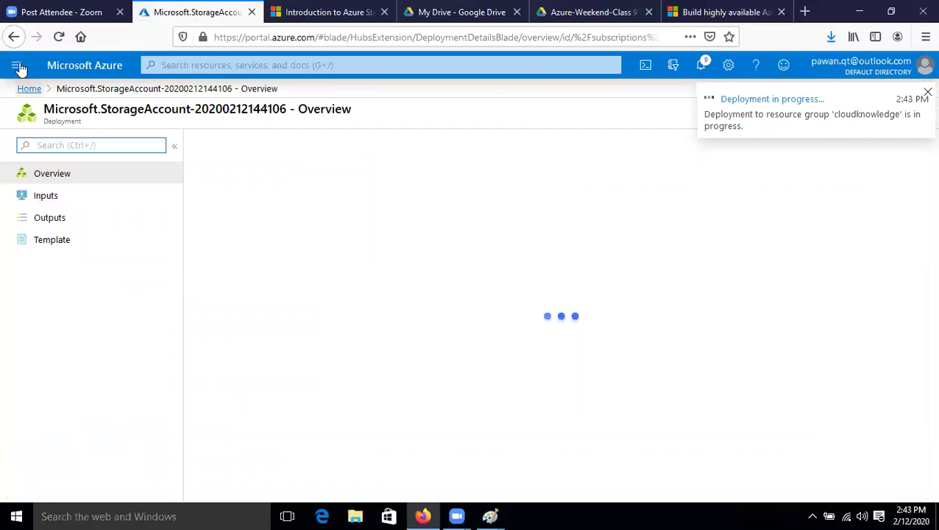
{"action": "left_click", "coordinate": [19, 69]}
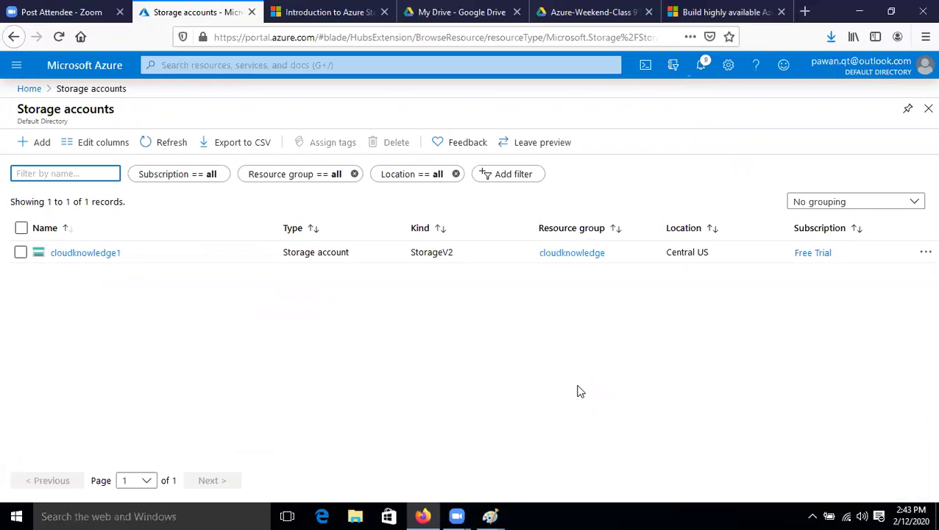
{"action": "left_click", "coordinate": [170, 144]}
{"action": "left_click", "coordinate": [25, 143]}
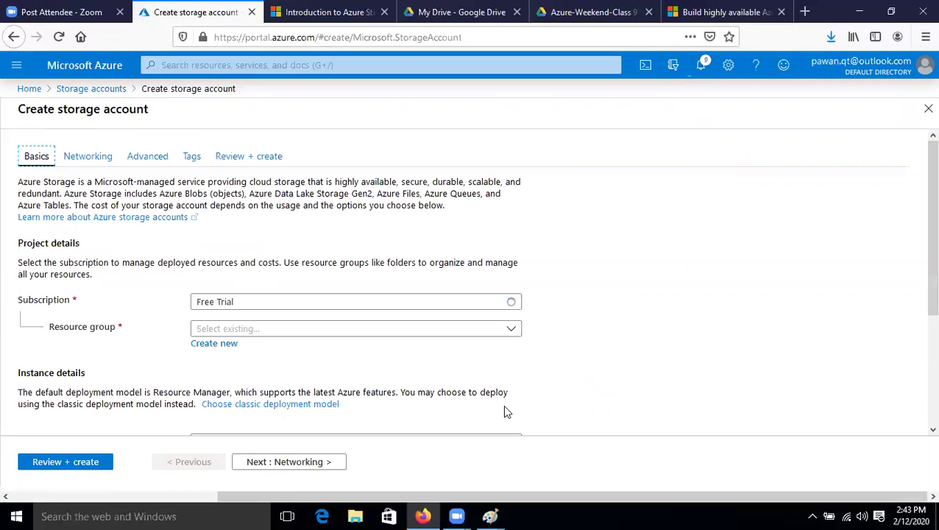
{"action": "left_click", "coordinate": [515, 333]}
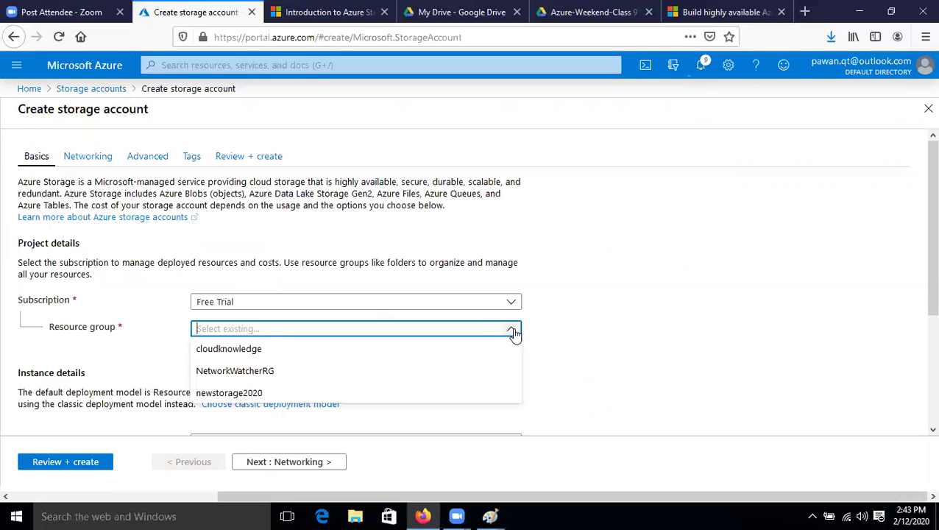
{"action": "left_click", "coordinate": [256, 350]}
{"action": "left_click", "coordinate": [602, 311]}
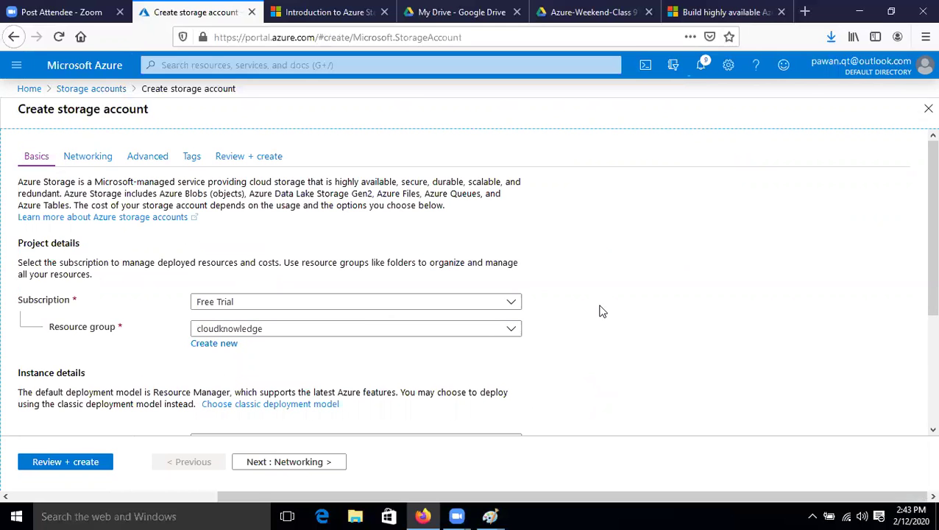
Step: Name the new storage account cloudknowledge3
{"action": "scroll", "coordinate": [601, 312], "scroll_direction": "down", "scroll_amount": 3}
{"action": "left_click", "coordinate": [284, 303]}
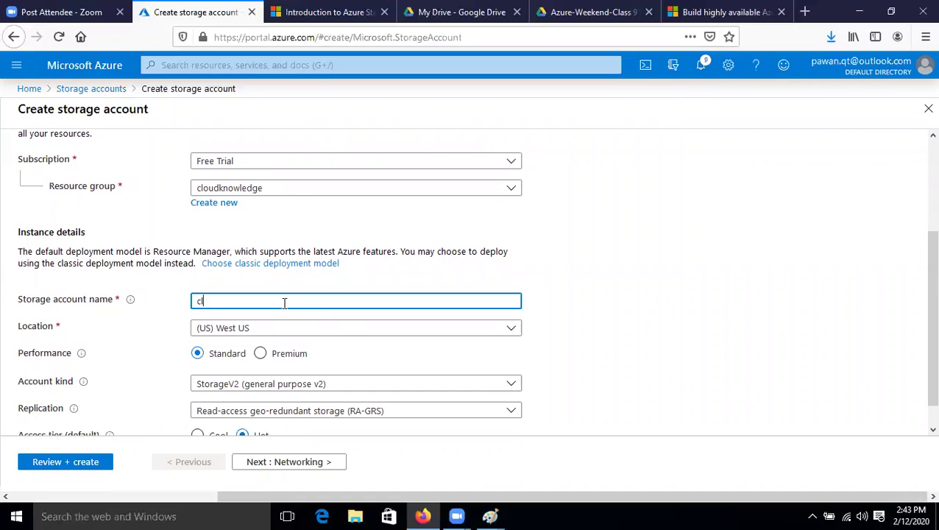
{"action": "type", "text": "cloudknowedge2"}
{"action": "left_click", "coordinate": [659, 266]}
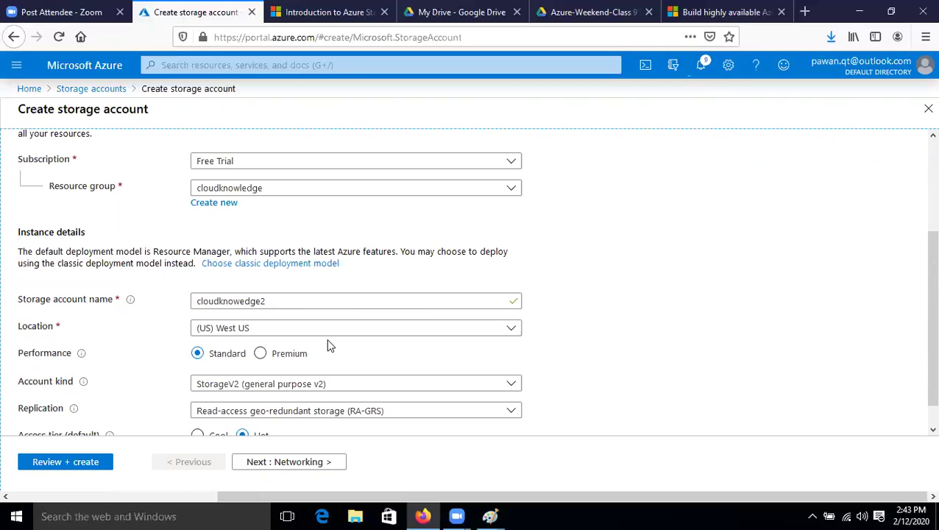
{"action": "left_click", "coordinate": [361, 301]}
{"action": "key", "text": "BackSpace"}
{"action": "key", "text": "BackSpace"}
{"action": "key", "text": "BackSpace"}
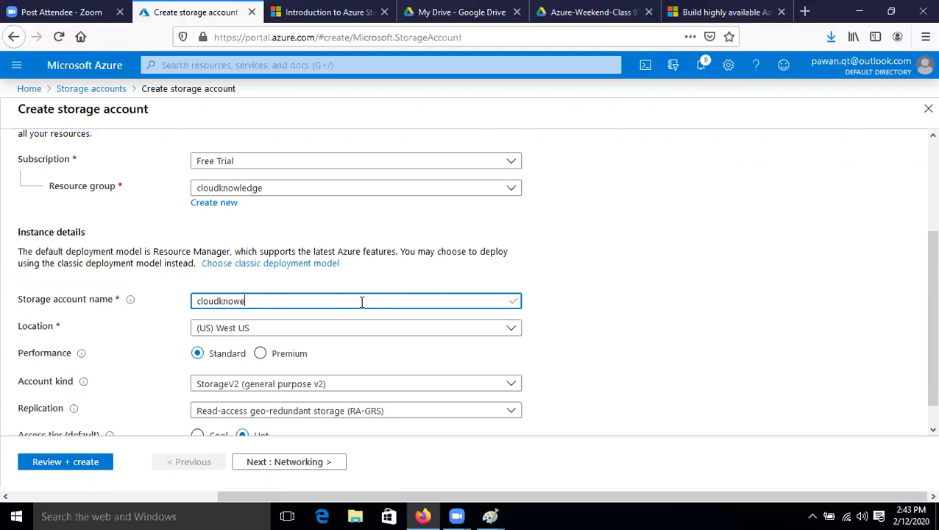
{"action": "type", "text": "ledge"}
{"action": "left_click", "coordinate": [608, 297]}
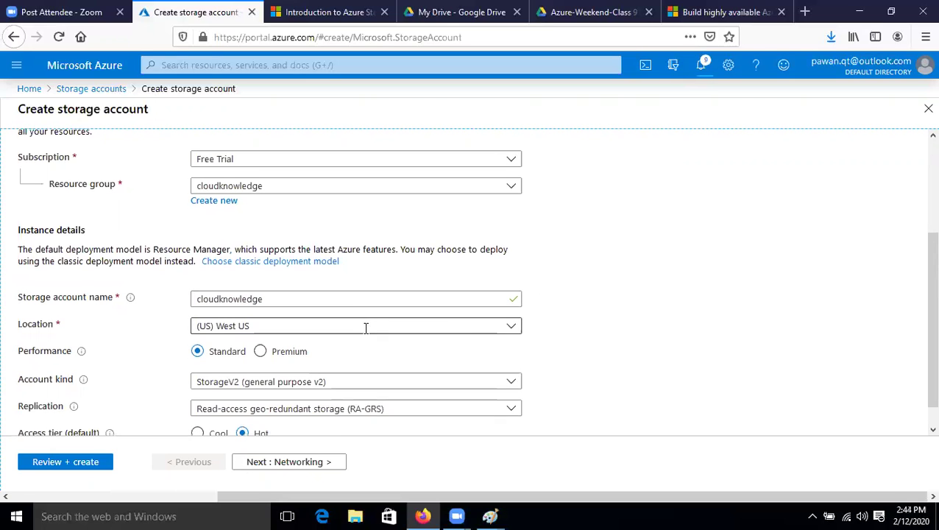
{"action": "scroll", "coordinate": [366, 328], "scroll_direction": "down", "scroll_amount": 1}
{"action": "left_click", "coordinate": [298, 272]}
{"action": "type", "text": "1"}
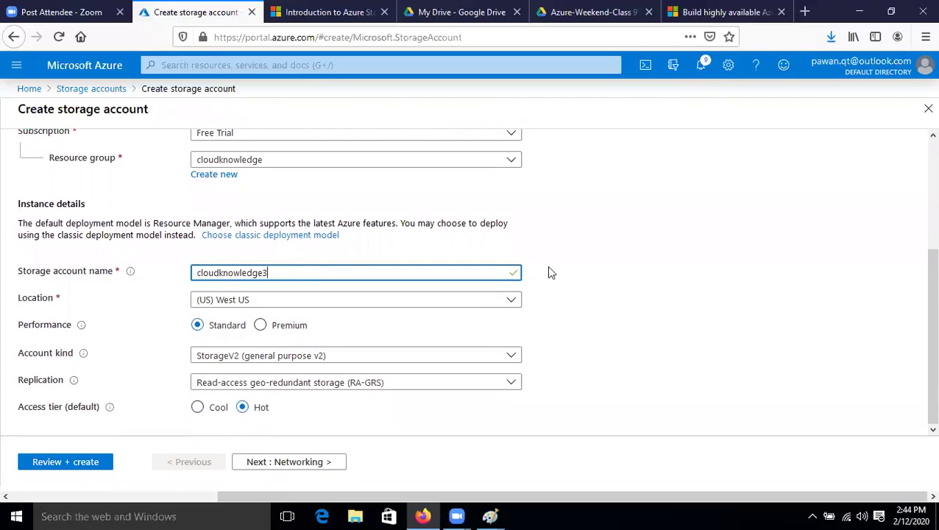
Step: Set the location to (US) Central US and the account kind to BlobStorage
{"action": "left_click", "coordinate": [394, 299]}
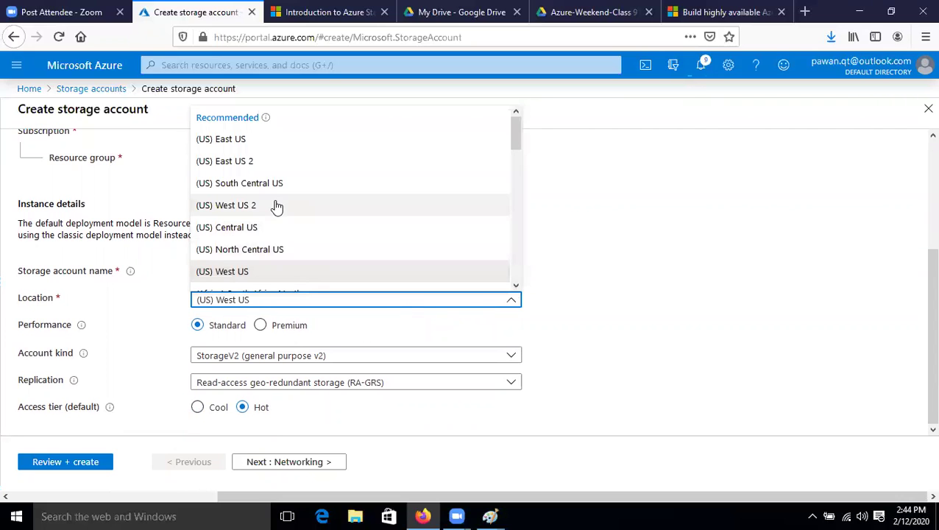
{"action": "left_click", "coordinate": [262, 227]}
{"action": "left_click", "coordinate": [354, 356]}
{"action": "left_click", "coordinate": [250, 421]}
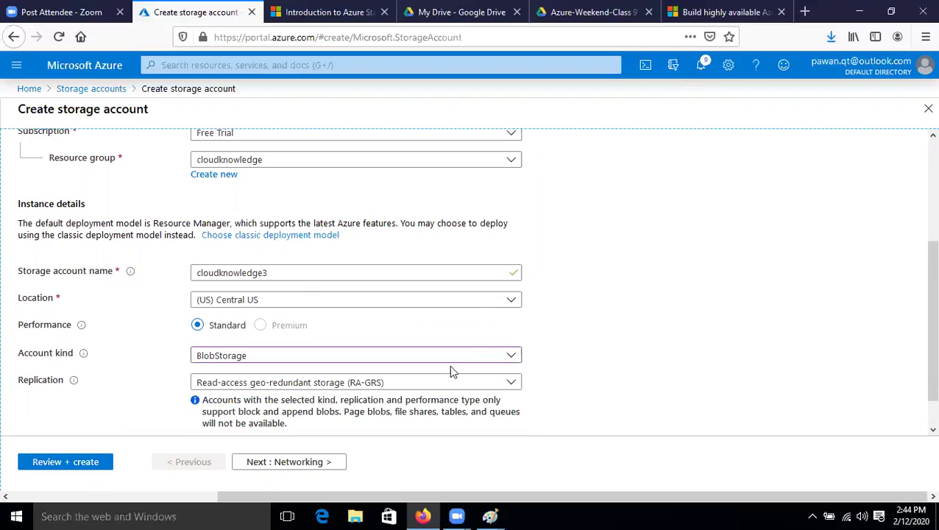
Step: Examine the replication, account kind and access tier options for BlobStorage, consulting the replication types list in Paint
{"action": "left_click", "coordinate": [411, 382]}
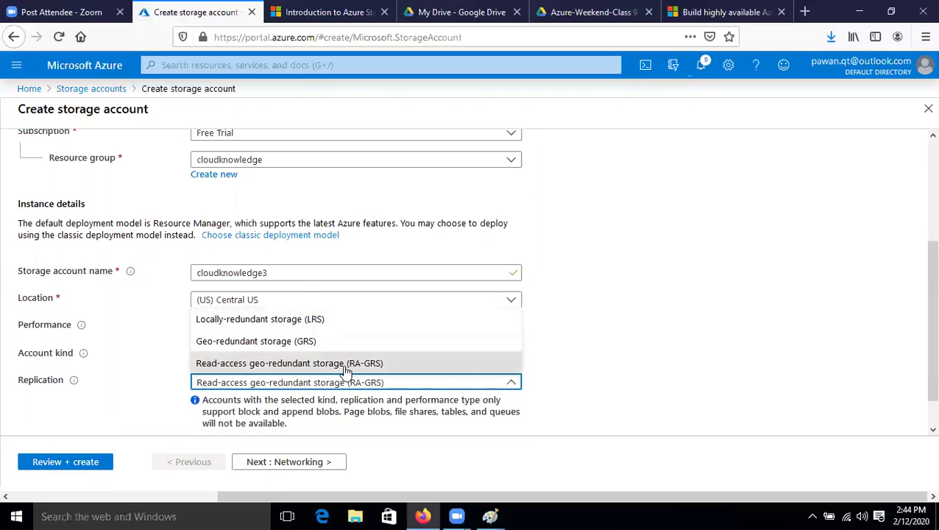
{"action": "left_click", "coordinate": [375, 363]}
{"action": "left_click", "coordinate": [457, 408]}
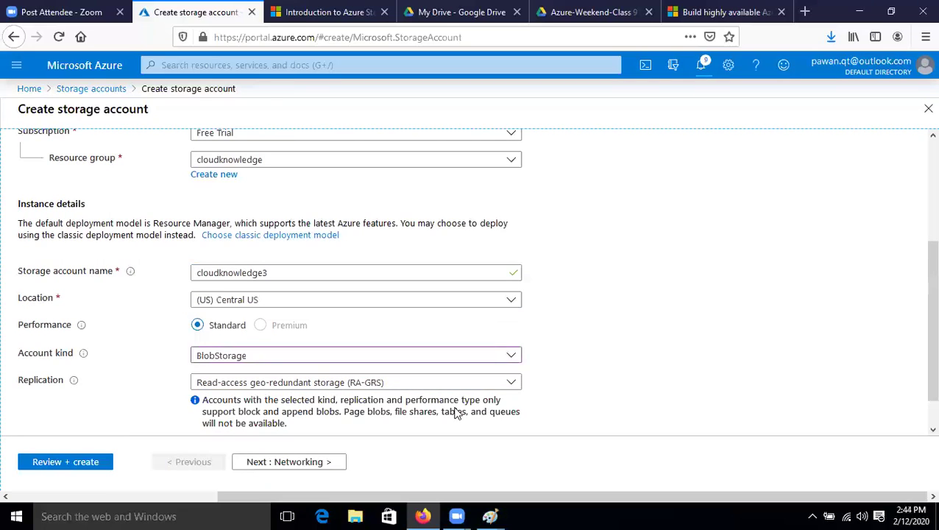
{"action": "left_click", "coordinate": [386, 382]}
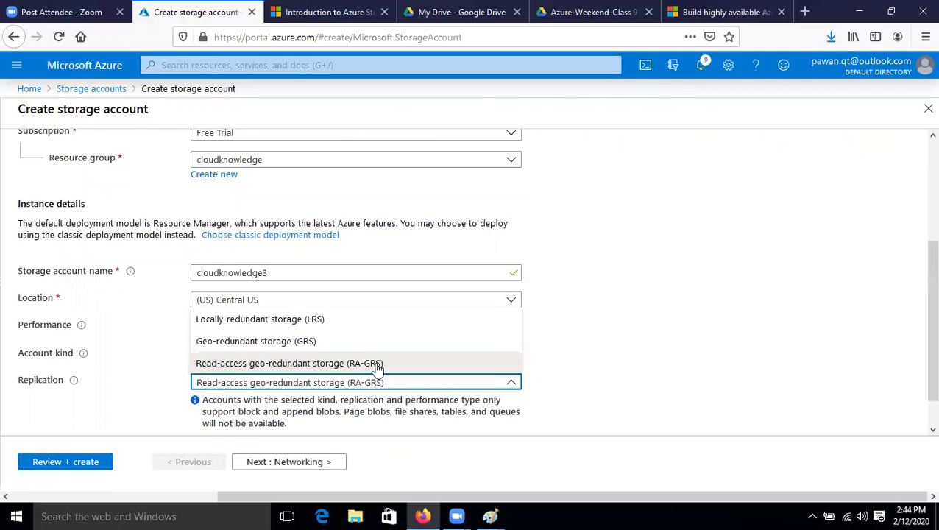
{"action": "left_click", "coordinate": [679, 352]}
{"action": "left_click", "coordinate": [346, 355]}
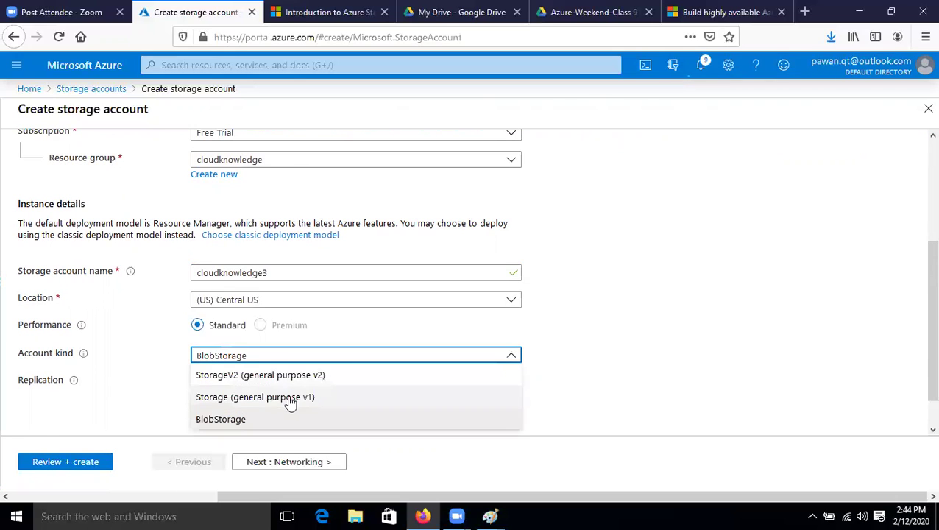
{"action": "left_click", "coordinate": [601, 365]}
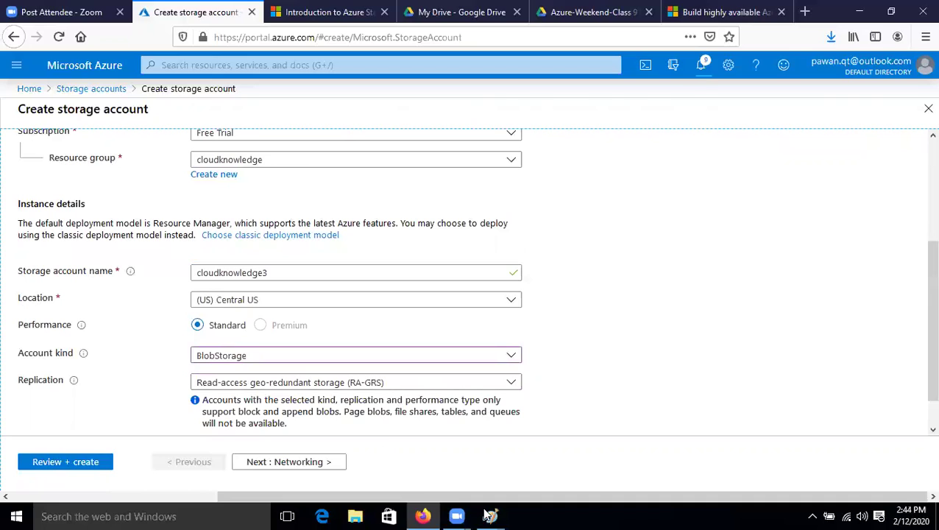
{"action": "mouse_move", "coordinate": [490, 516]}
{"action": "left_click", "coordinate": [555, 466]}
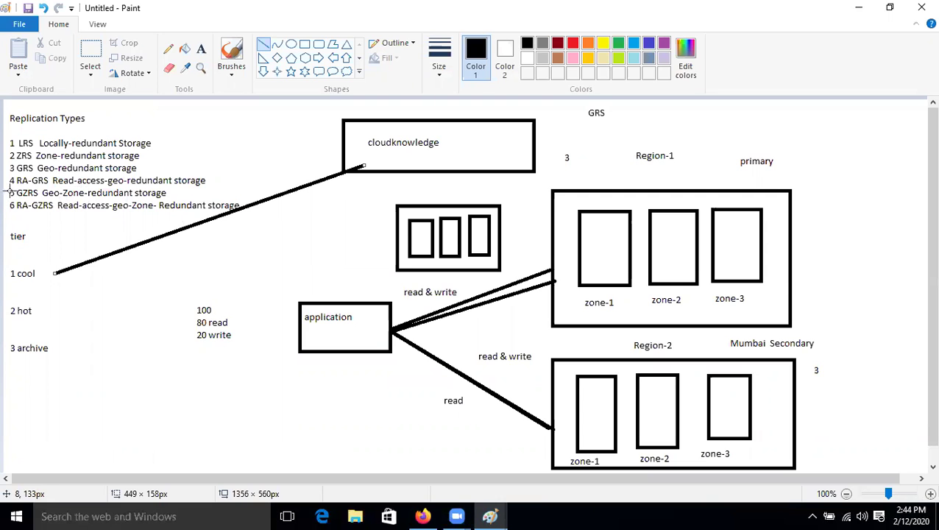
{"action": "left_click", "coordinate": [846, 7]}
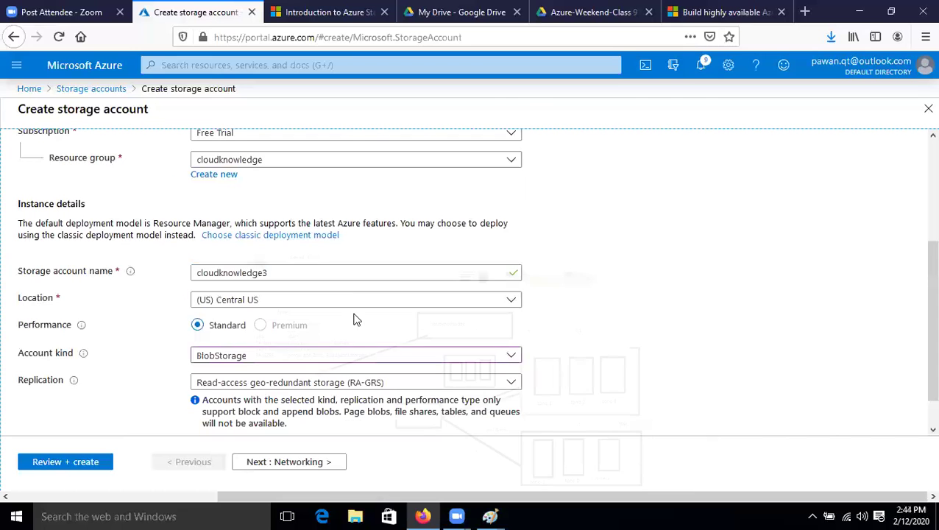
{"action": "left_click", "coordinate": [408, 382]}
{"action": "left_click", "coordinate": [661, 354]}
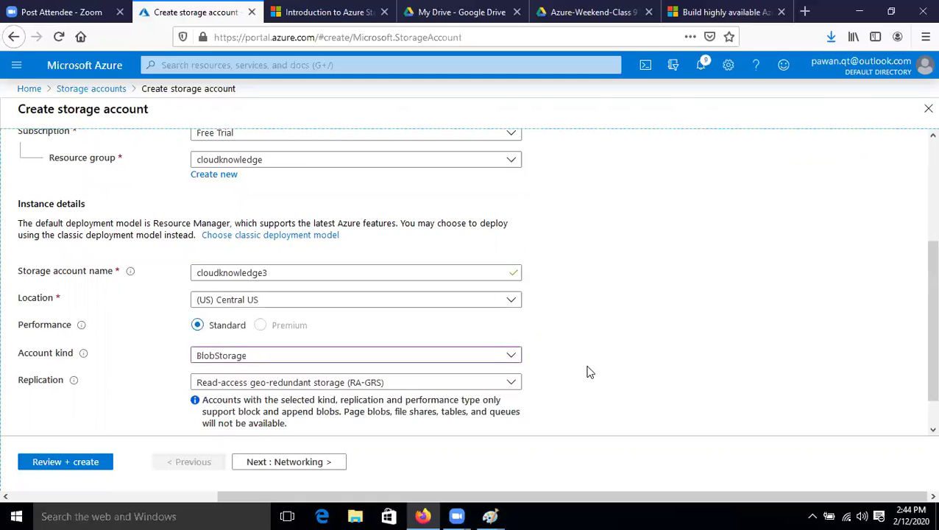
{"action": "scroll", "coordinate": [508, 383], "scroll_direction": "down", "scroll_amount": 1}
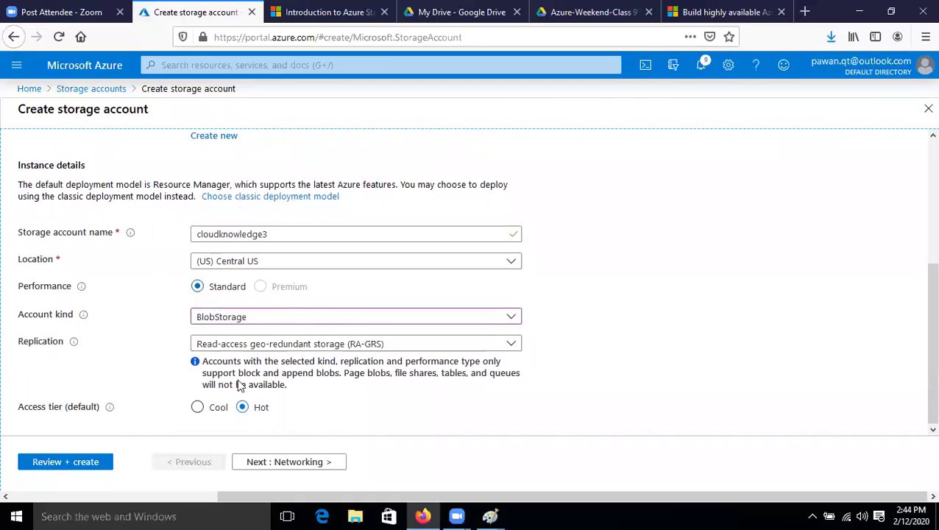
Step: Keep the default networking and advanced settings for the BlobStorage account and proceed to its tags
{"action": "left_click", "coordinate": [309, 464]}
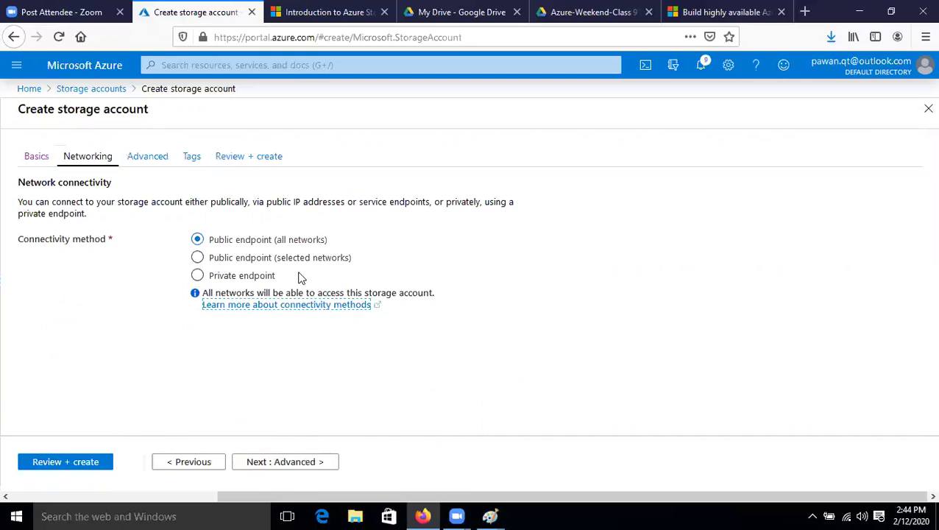
{"action": "left_click", "coordinate": [310, 463]}
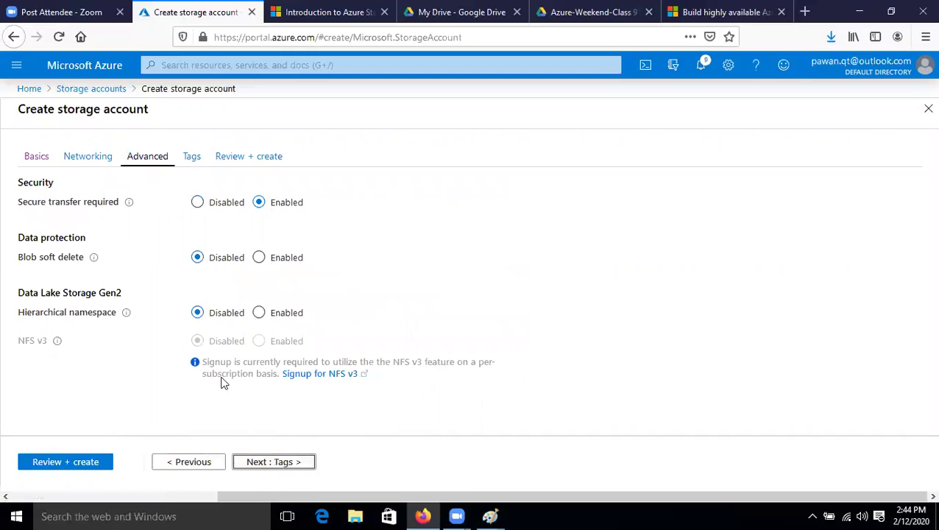
{"action": "left_click", "coordinate": [270, 462]}
{"action": "left_click", "coordinate": [190, 463]}
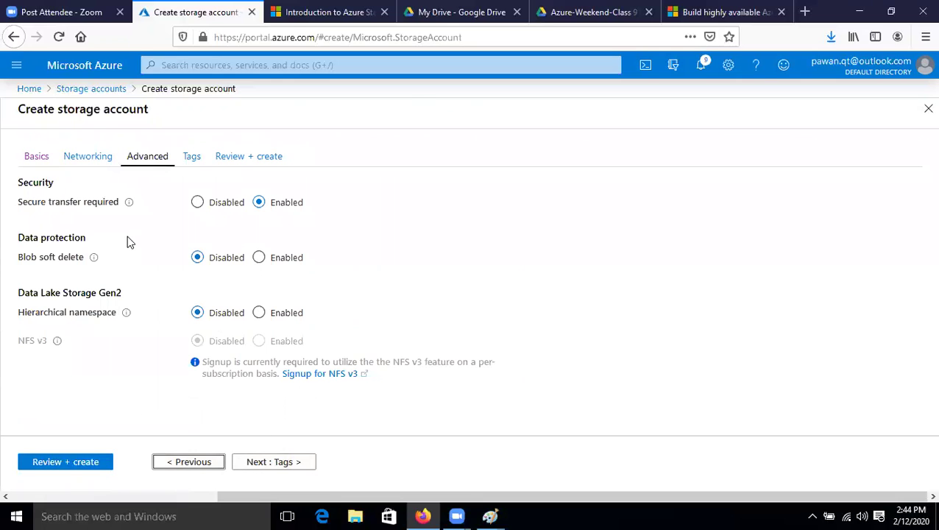
{"action": "left_click", "coordinate": [278, 462]}
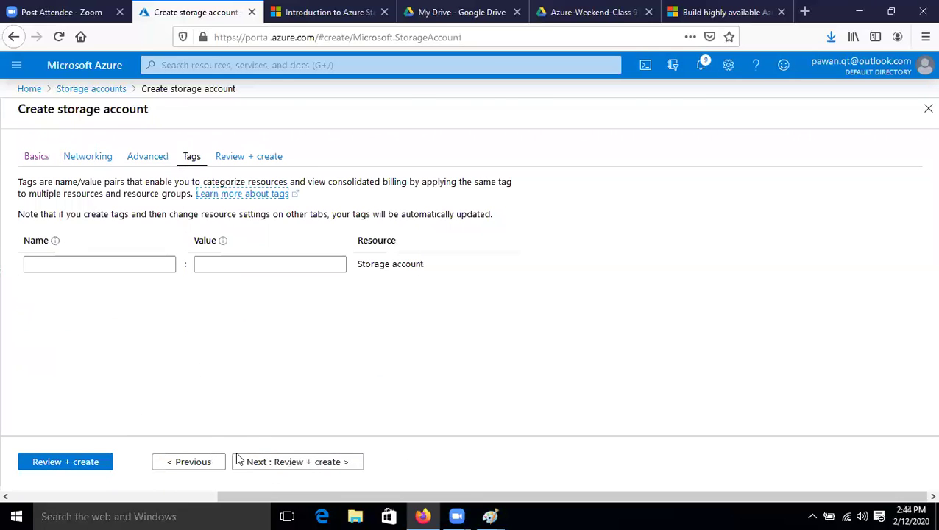
Step: Add the tag Name with the value cloudknowledge3, validate the configuration and create the storage account
{"action": "left_click", "coordinate": [117, 259]}
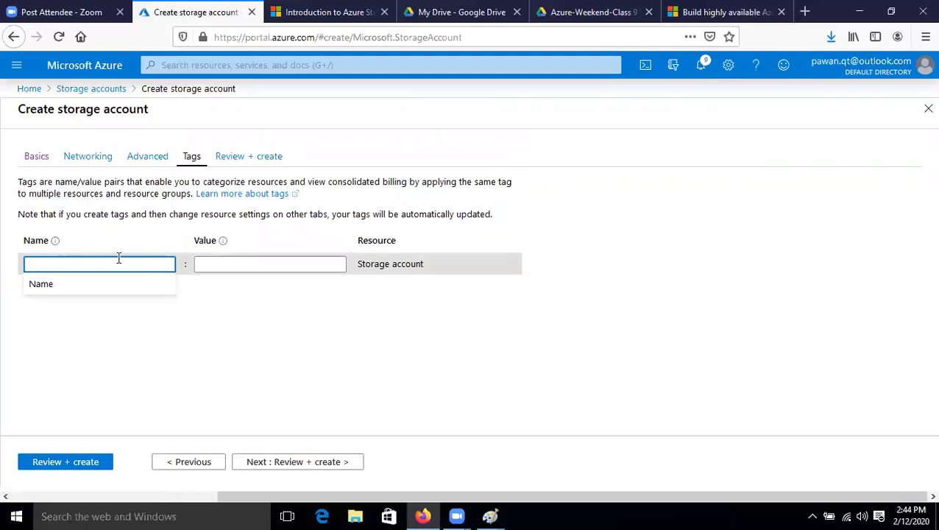
{"action": "type", "text": "Name"}
{"action": "key", "text": "Tab"}
{"action": "type", "text": "cloudknowledge"}
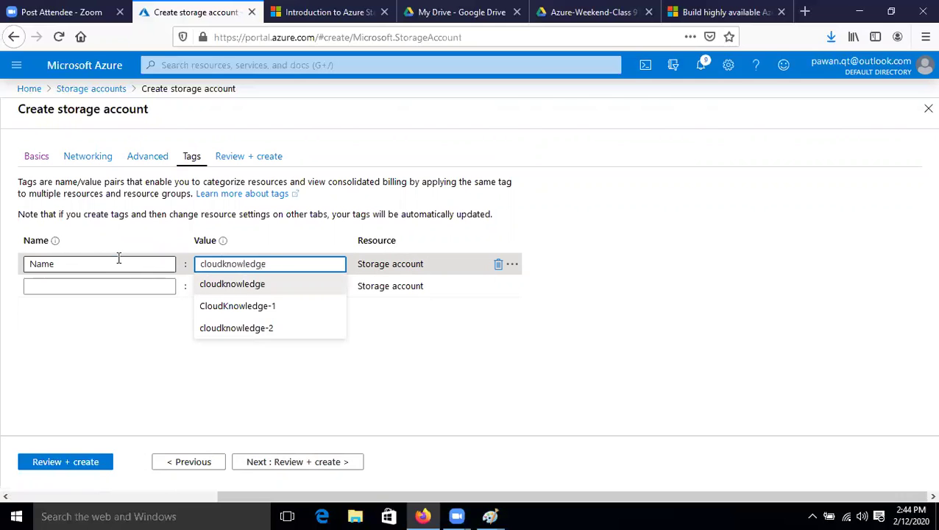
{"action": "type", "text": "3"}
{"action": "left_click", "coordinate": [343, 460]}
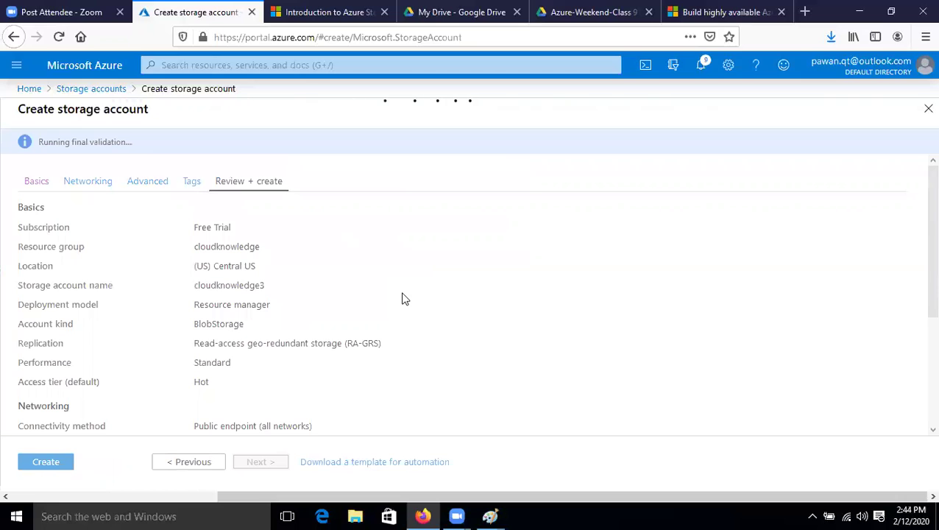
{"action": "left_click", "coordinate": [45, 464]}
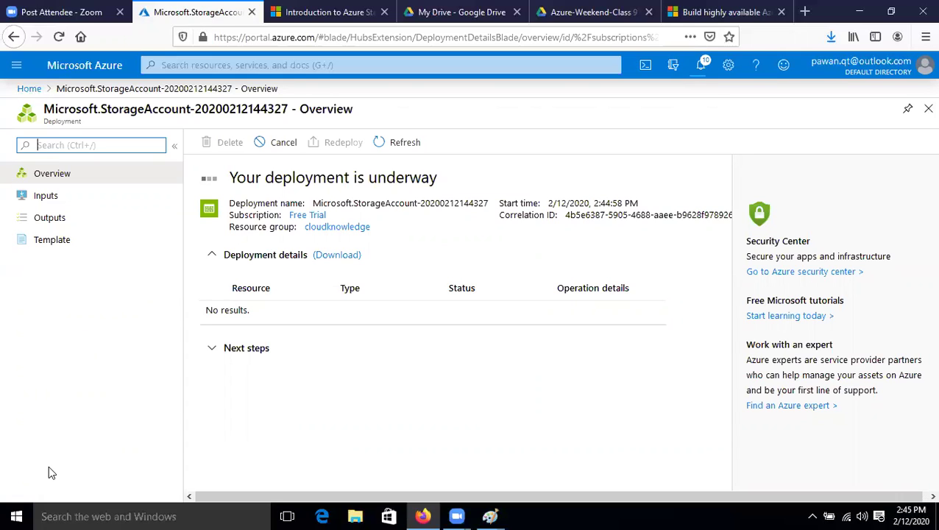
Step: Refresh the cloudknowledge3 deployment overview and check its progress in the portal notifications
{"action": "left_click", "coordinate": [390, 142]}
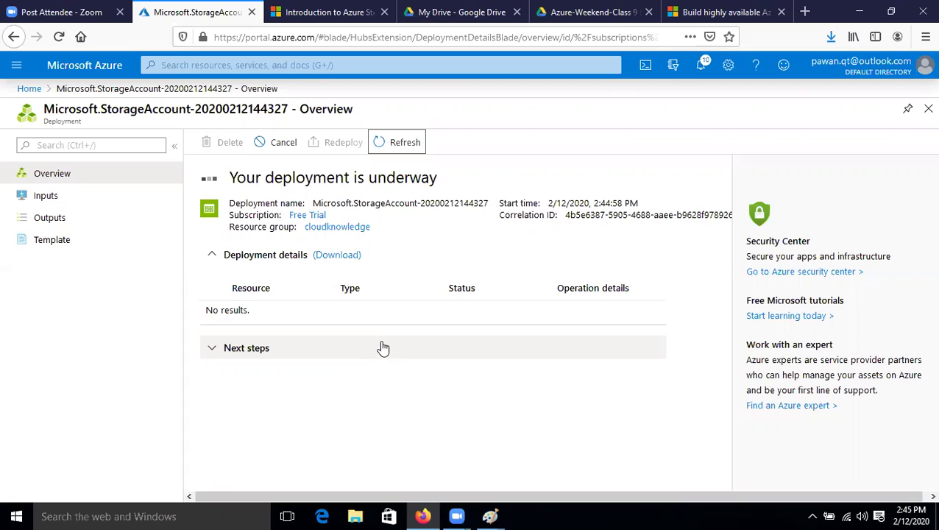
{"action": "left_click", "coordinate": [701, 69]}
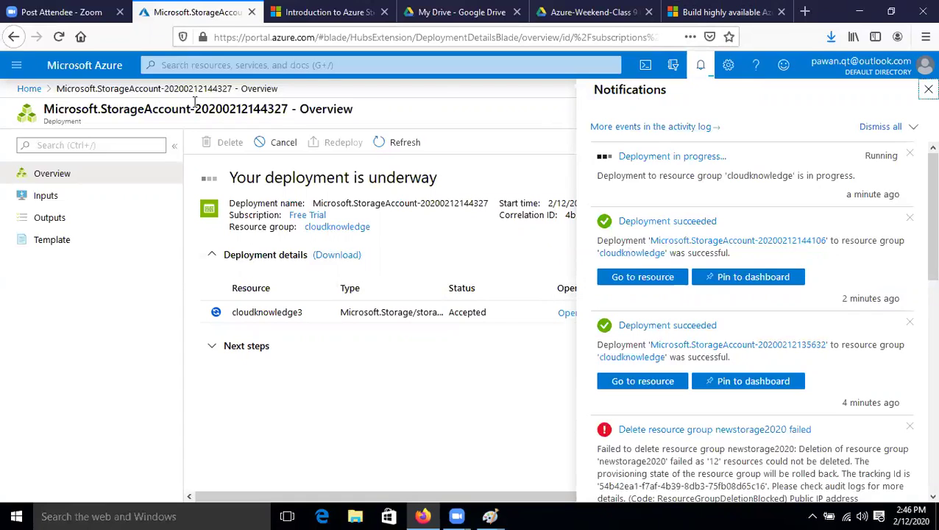
{"action": "key", "text": "F5"}
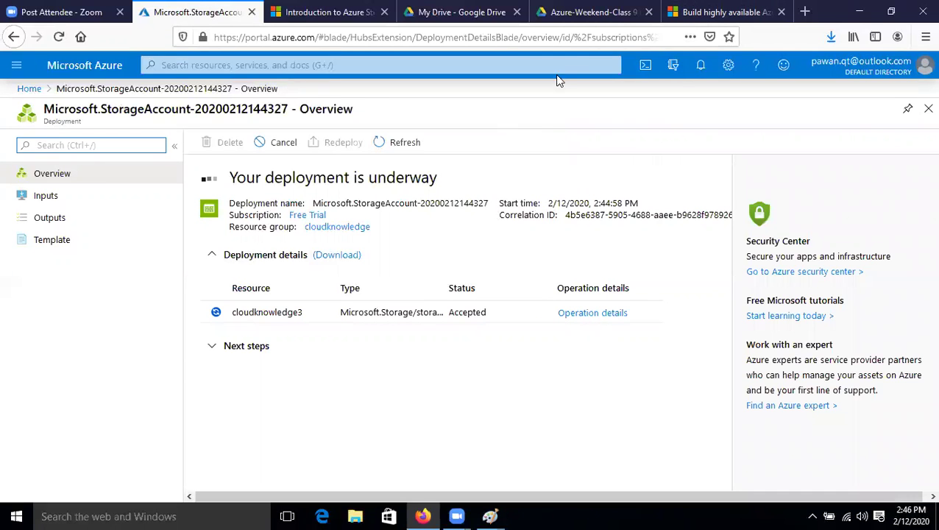
{"action": "left_click", "coordinate": [698, 69]}
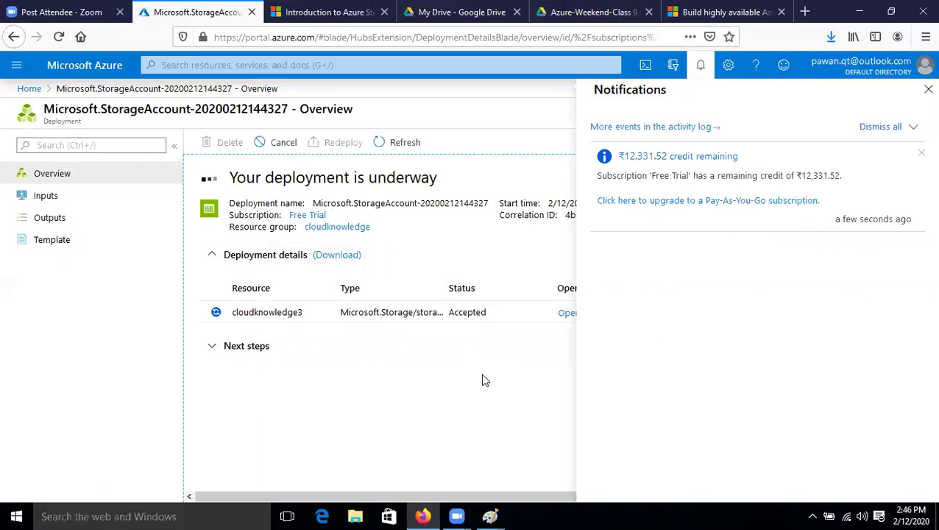
Step: Open the list of storage accounts, refresh it and compare the account kinds of the three cloudknowledge accounts
{"action": "left_click", "coordinate": [29, 89]}
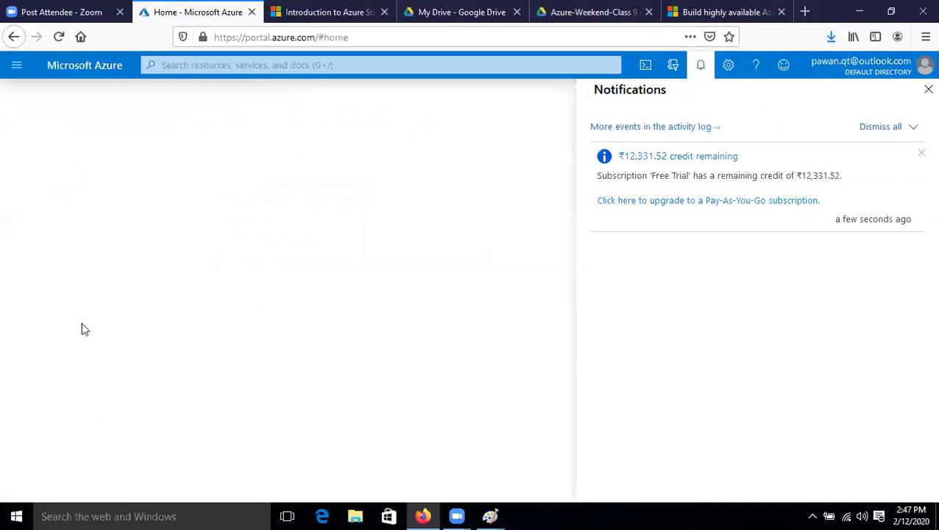
{"action": "left_click", "coordinate": [17, 67]}
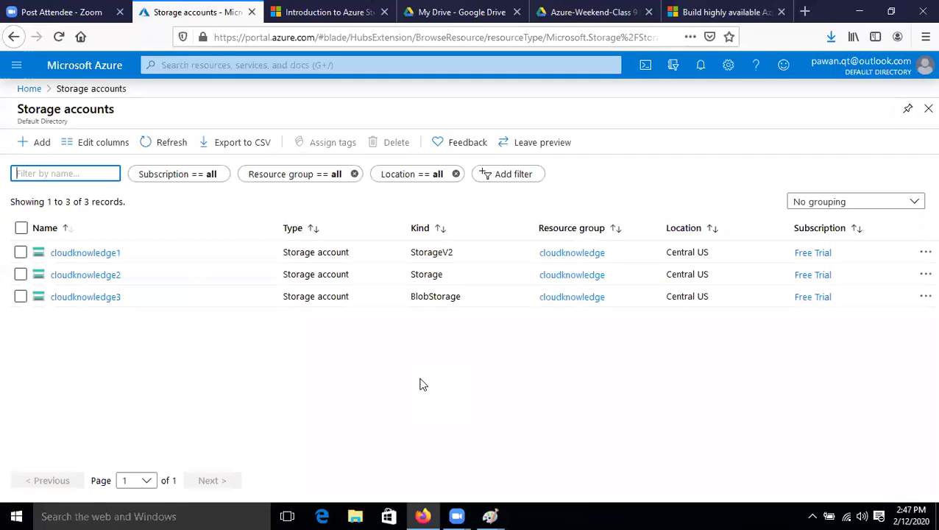
{"action": "left_click", "coordinate": [170, 142]}
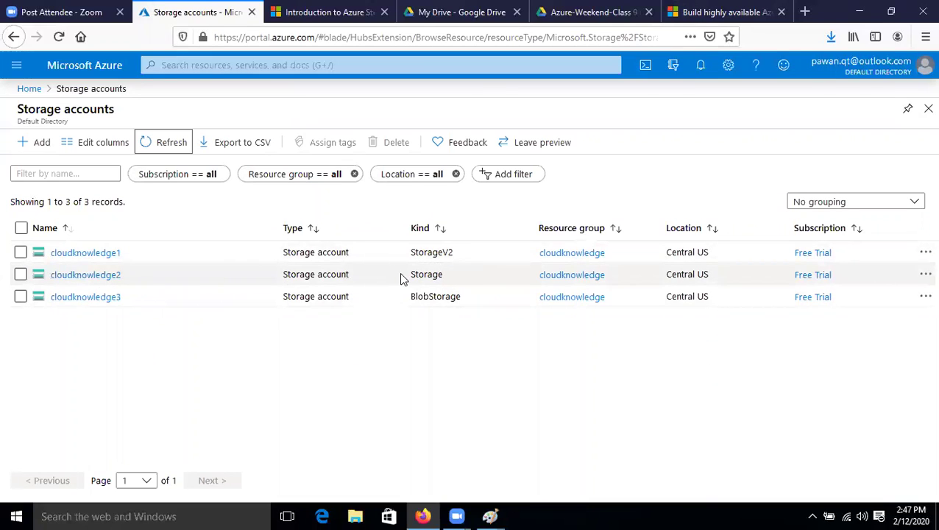
{"action": "left_click_drag", "start_coordinate": [402, 277], "coordinate": [476, 279]}
{"action": "double_click", "coordinate": [411, 252]}
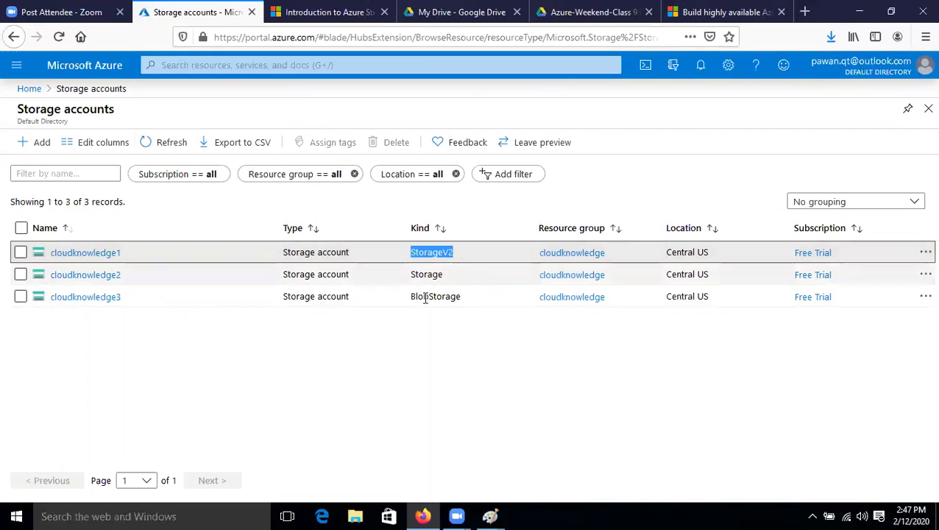
{"action": "left_click", "coordinate": [89, 254]}
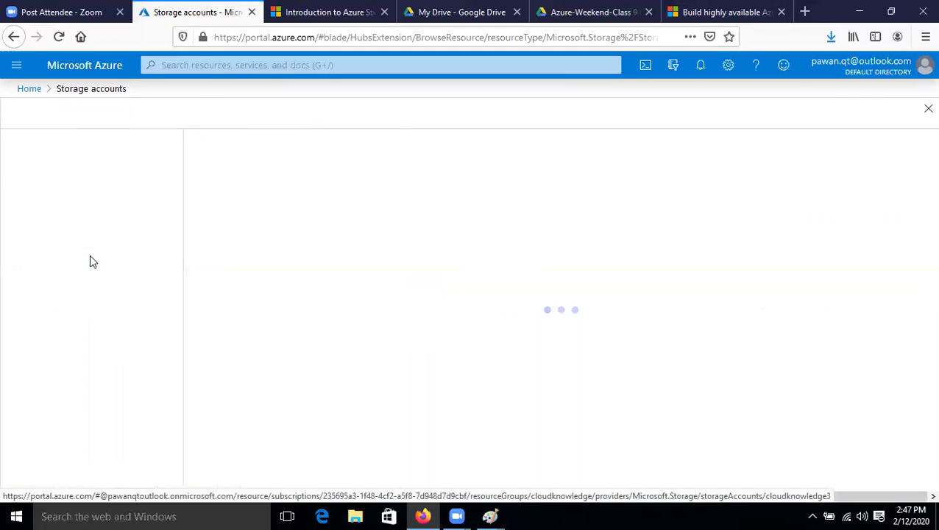
{"action": "left_click", "coordinate": [91, 88]}
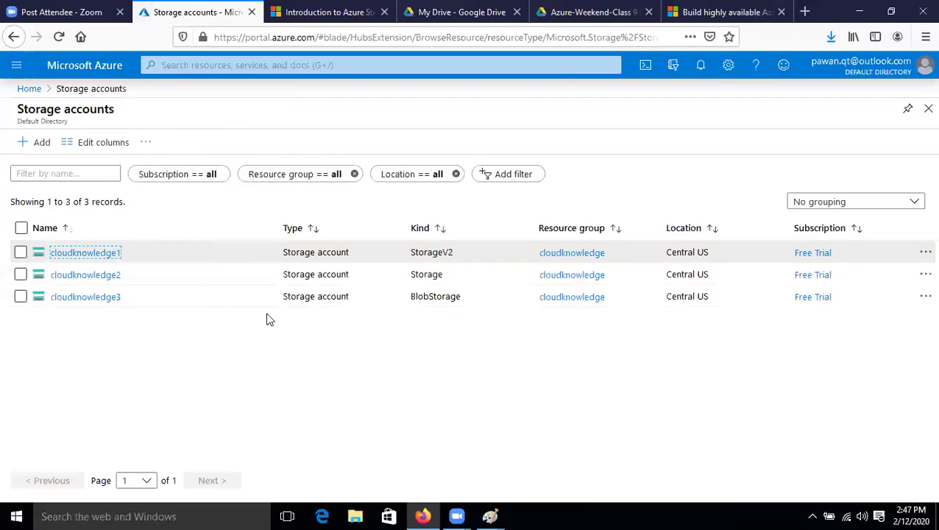
Step: Open the cloudknowledge2 storage account and review its status, replication and account kind in the overview
{"action": "left_click", "coordinate": [75, 276]}
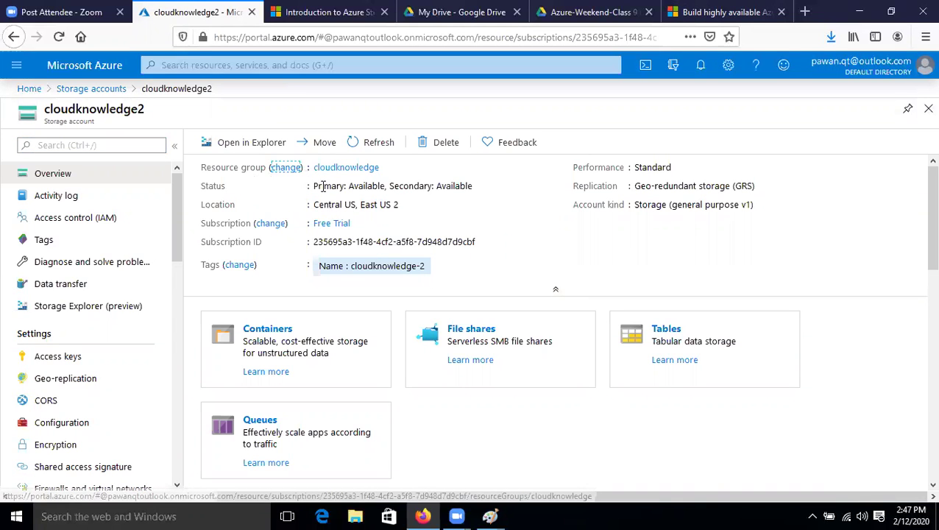
{"action": "mouse_move", "coordinate": [380, 185]}
{"action": "left_click_drag", "start_coordinate": [381, 185], "coordinate": [310, 186]}
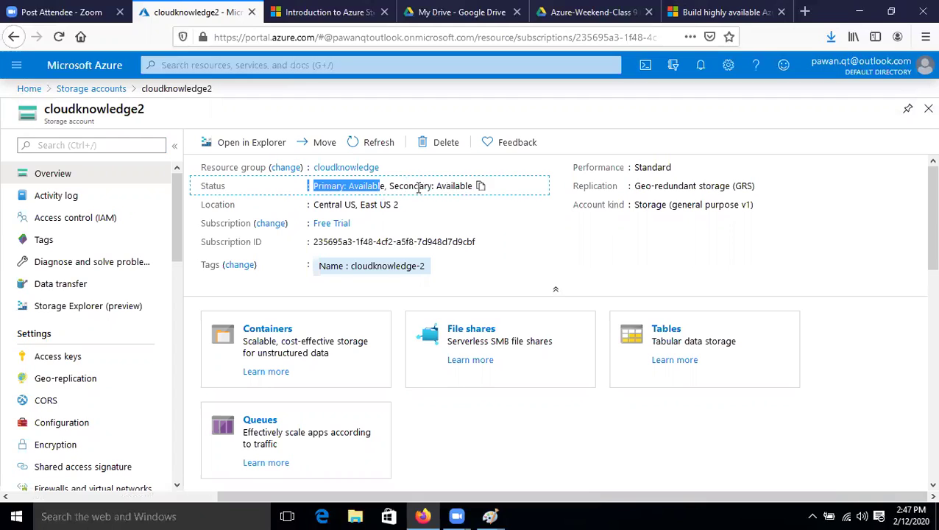
{"action": "mouse_move", "coordinate": [679, 185]}
{"action": "left_click_drag", "start_coordinate": [636, 186], "coordinate": [758, 186]}
{"action": "left_click", "coordinate": [765, 185]}
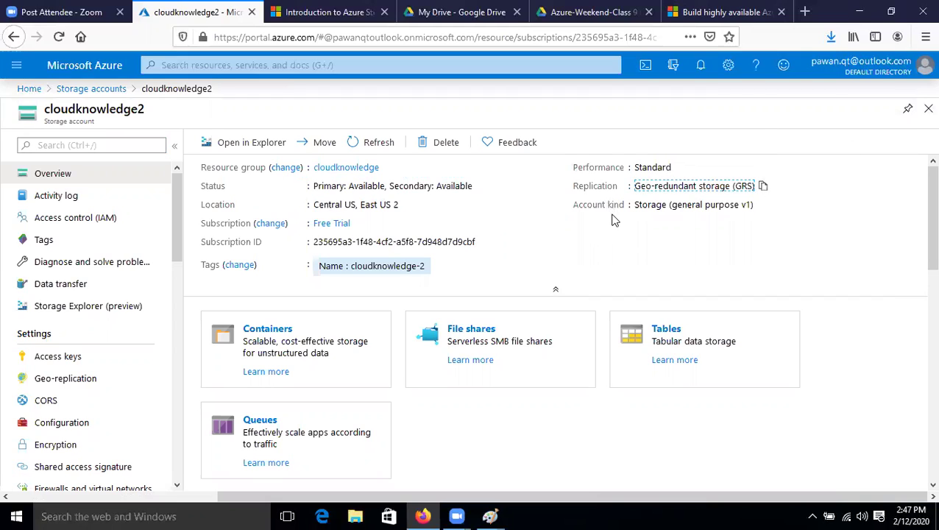
{"action": "mouse_move", "coordinate": [731, 212]}
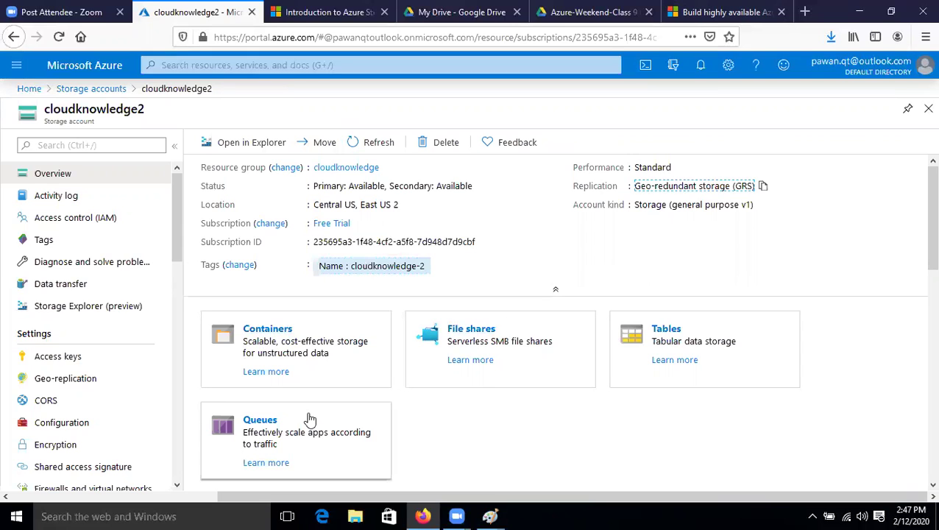
Step: Examine cloudknowledge2's geo-replication locations and its blob, file, queue and table service endpoints, and return to the account overview
{"action": "left_click", "coordinate": [74, 379]}
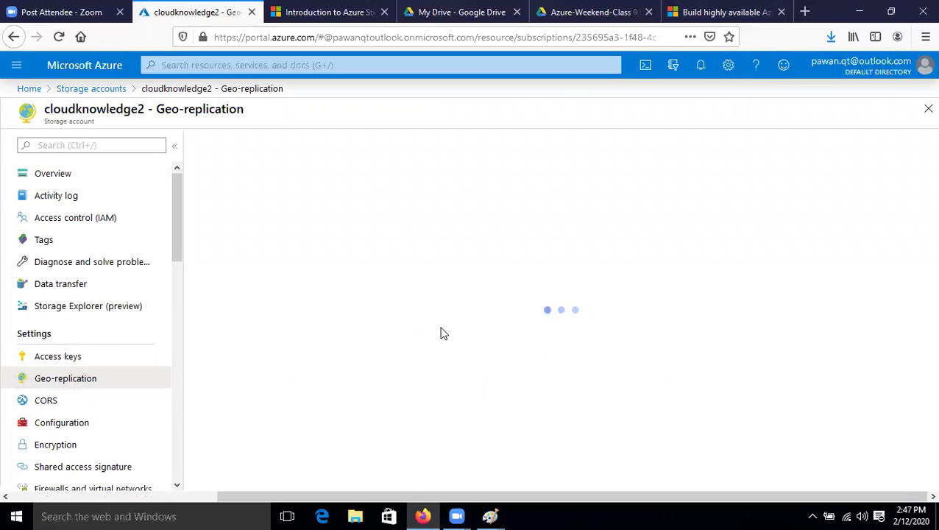
{"action": "scroll", "coordinate": [431, 346], "scroll_direction": "down", "scroll_amount": 3}
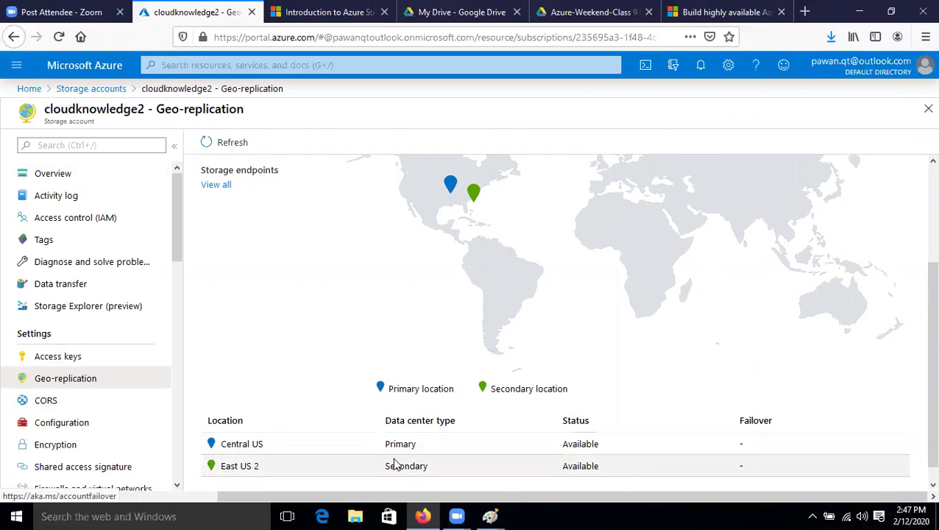
{"action": "scroll", "coordinate": [329, 414], "scroll_direction": "up", "scroll_amount": 3}
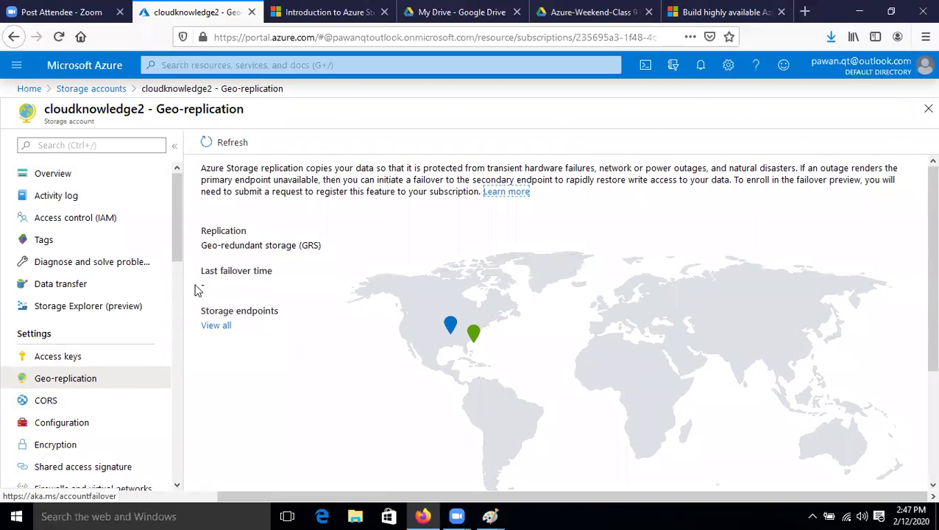
{"action": "left_click", "coordinate": [218, 326]}
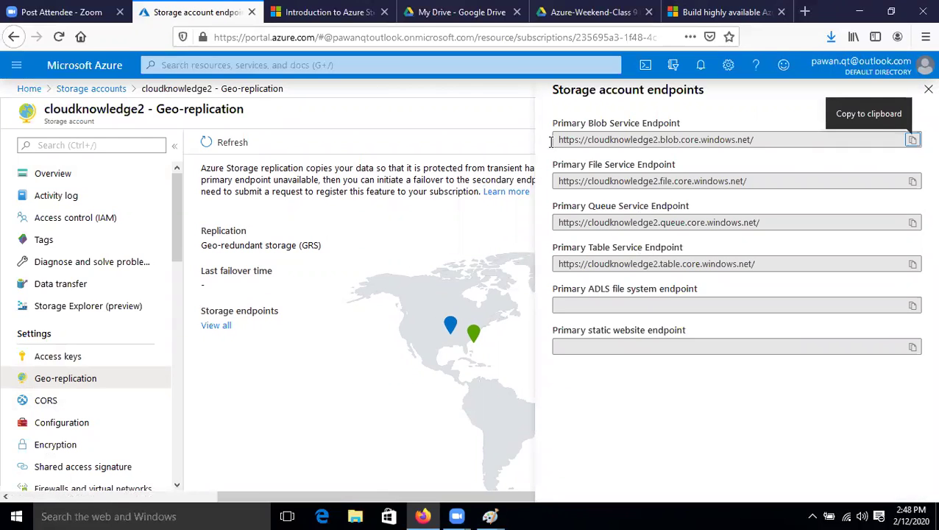
{"action": "left_click_drag", "start_coordinate": [559, 142], "coordinate": [785, 142]}
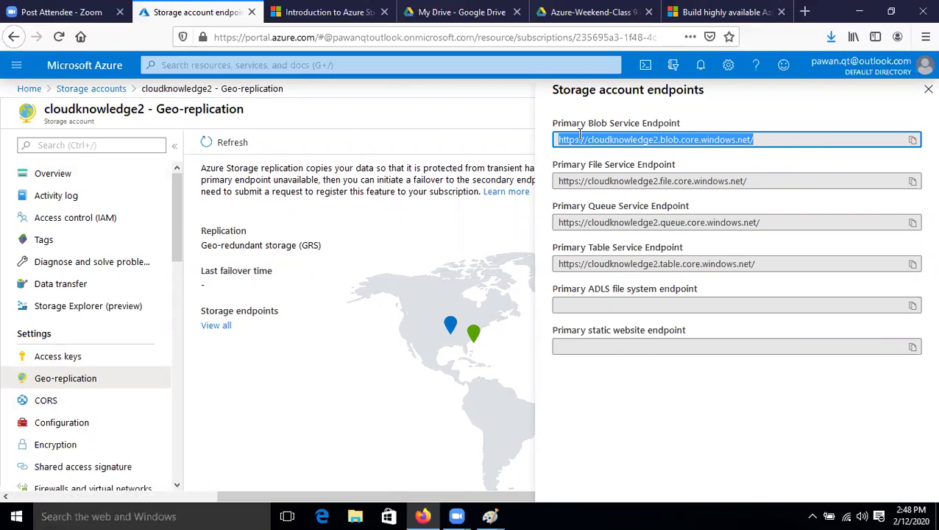
{"action": "left_click_drag", "start_coordinate": [559, 181], "coordinate": [715, 180]}
{"action": "left_click_drag", "start_coordinate": [637, 222], "coordinate": [809, 264]}
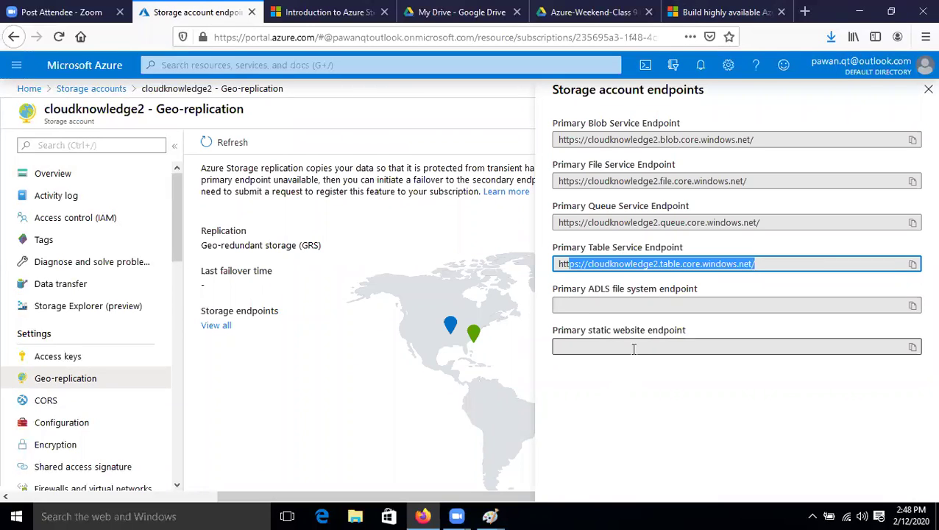
{"action": "left_click", "coordinate": [928, 89]}
{"action": "left_click", "coordinate": [73, 193]}
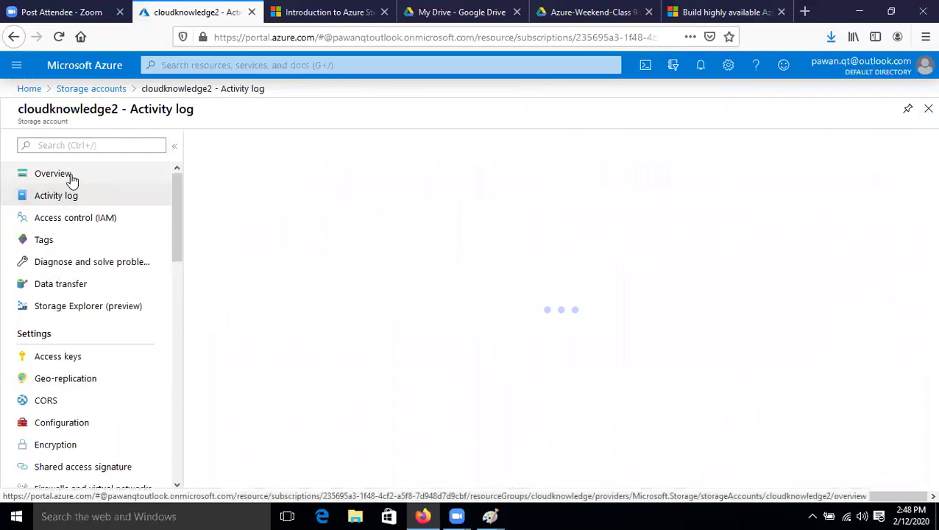
{"action": "left_click", "coordinate": [72, 177]}
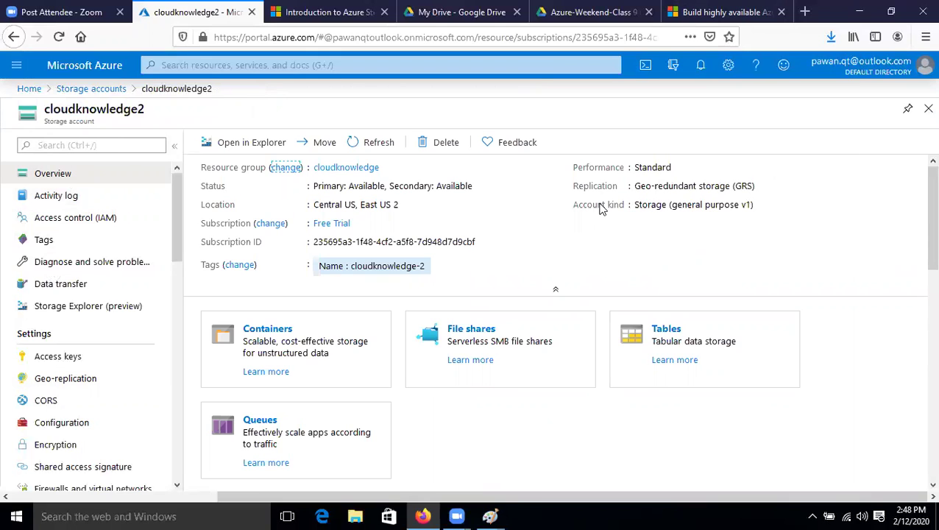
Step: Open the cloudknowledge1 storage account from the accounts list and review its status and replication type
{"action": "left_click", "coordinate": [73, 89]}
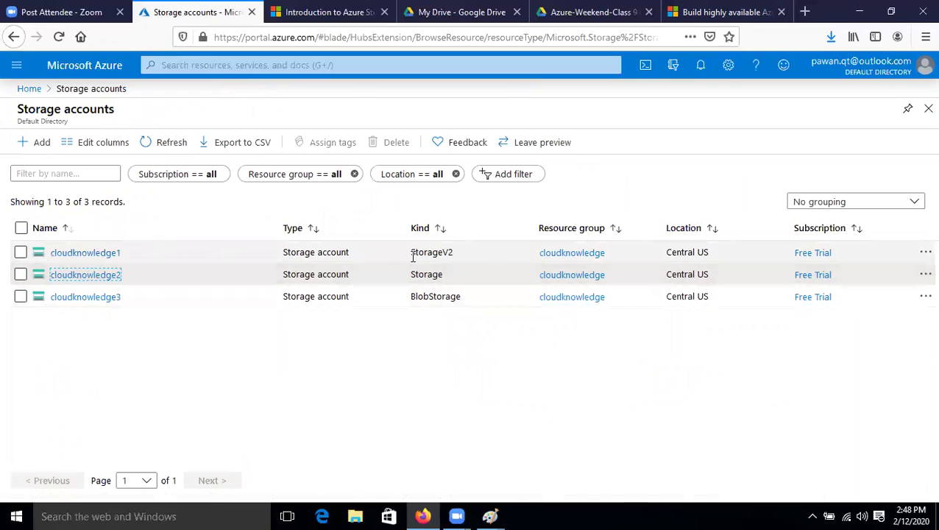
{"action": "left_click", "coordinate": [96, 254]}
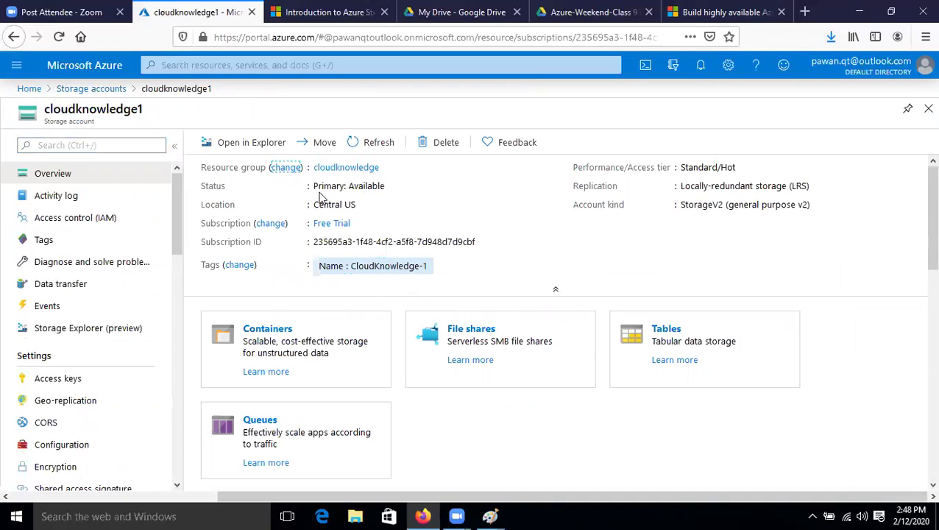
{"action": "left_click_drag", "start_coordinate": [306, 188], "coordinate": [436, 193]}
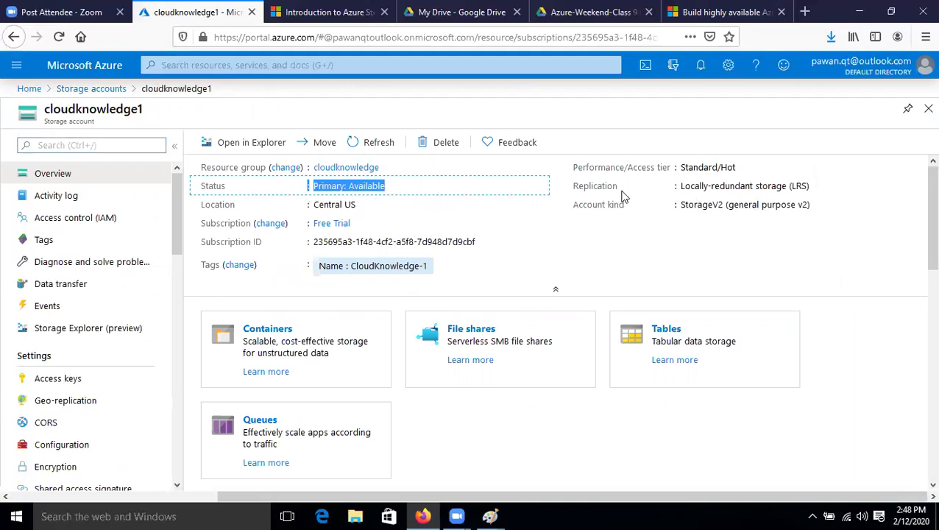
{"action": "left_click_drag", "start_coordinate": [674, 187], "coordinate": [818, 189]}
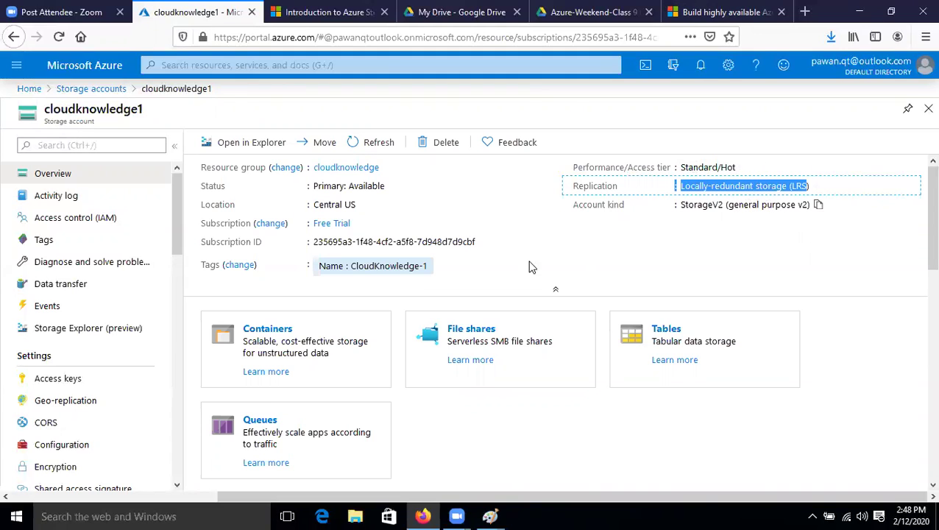
Step: Examine cloudknowledge1's geo-replication map and location, and view all its storage endpoints
{"action": "left_click", "coordinate": [77, 400]}
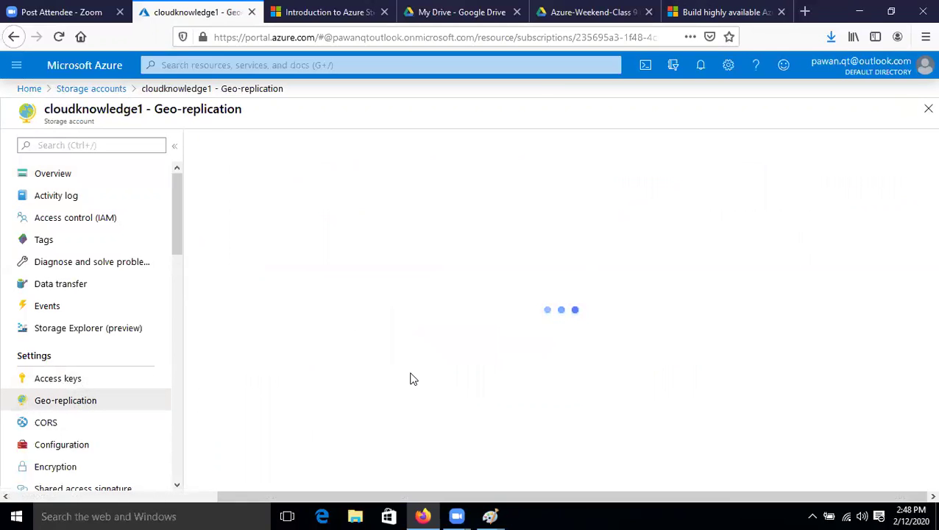
{"action": "scroll", "coordinate": [400, 360], "scroll_direction": "down", "scroll_amount": 3}
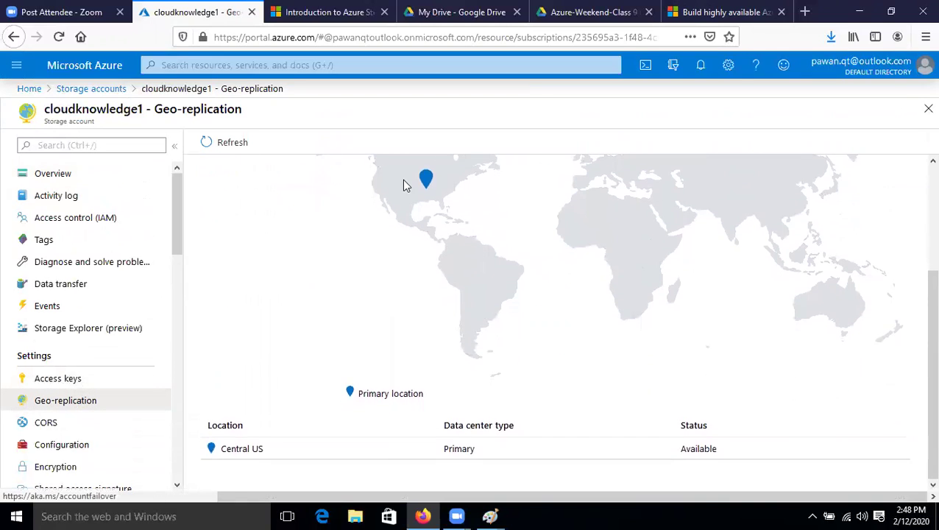
{"action": "scroll", "coordinate": [434, 336], "scroll_direction": "up", "scroll_amount": 3}
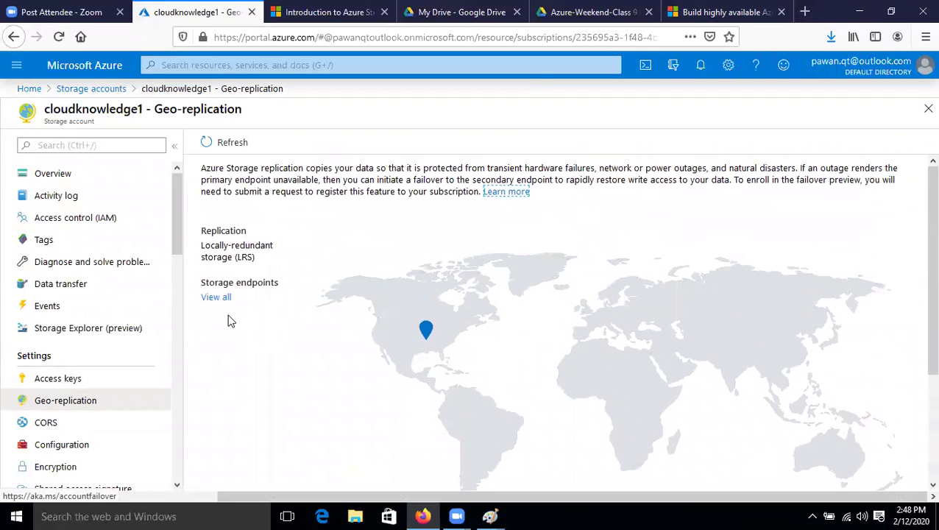
{"action": "left_click", "coordinate": [216, 297]}
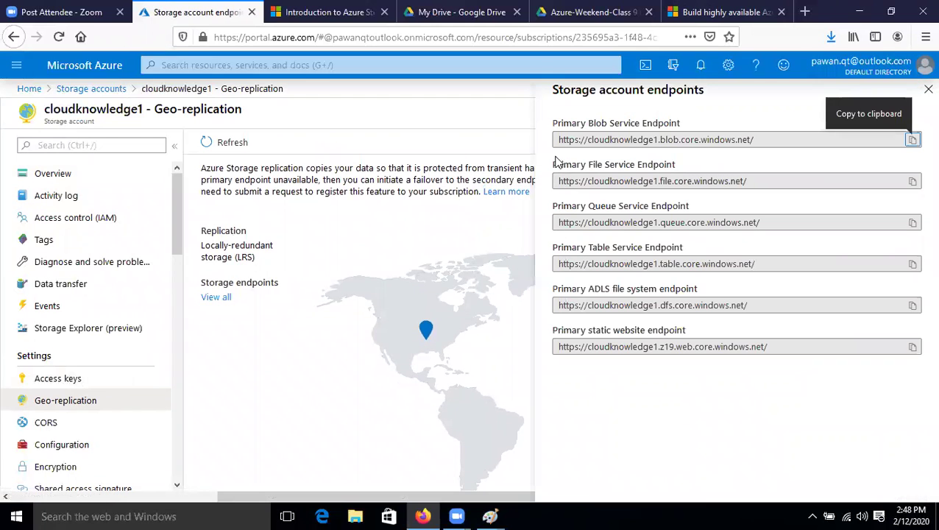
{"action": "left_click_drag", "start_coordinate": [557, 141], "coordinate": [772, 141]}
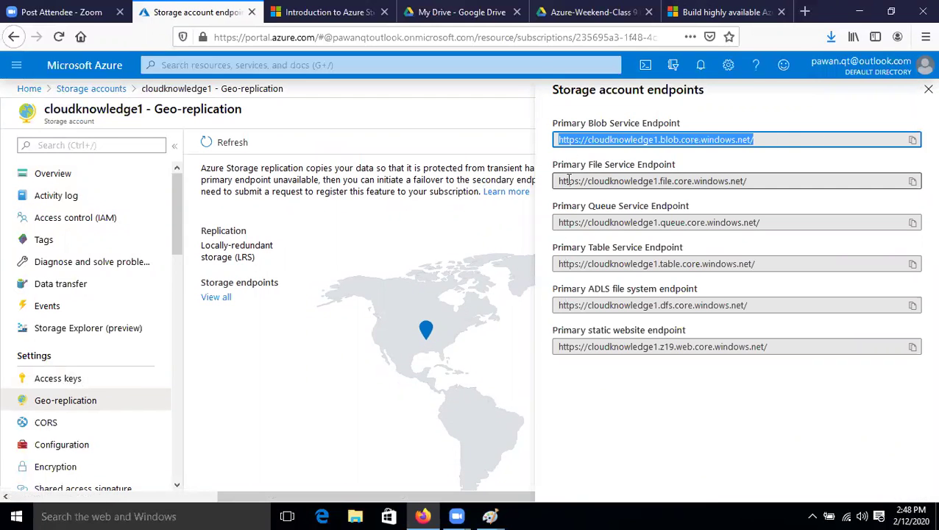
{"action": "left_click_drag", "start_coordinate": [724, 181], "coordinate": [568, 181]}
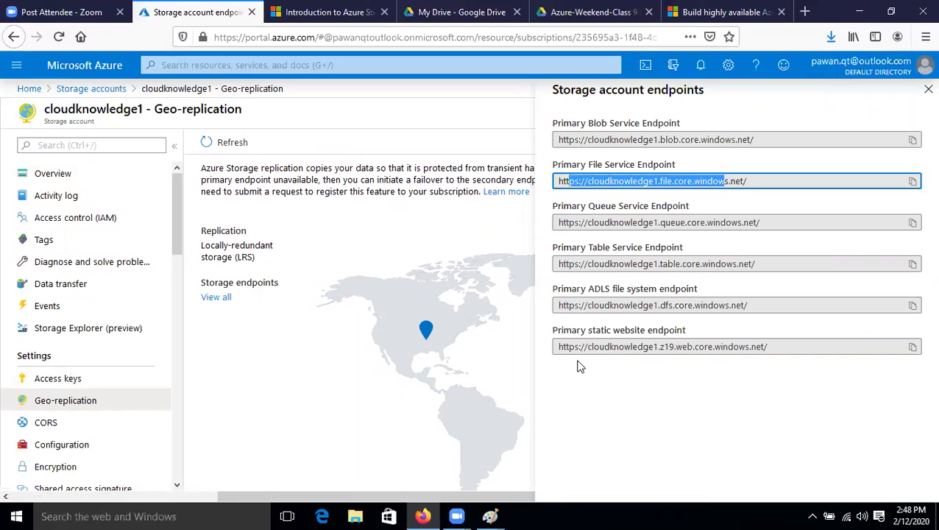
{"action": "left_click", "coordinate": [927, 89]}
Step: Open the cloudknowledge3 storage account from the accounts list and review its replication type
{"action": "left_click", "coordinate": [91, 89]}
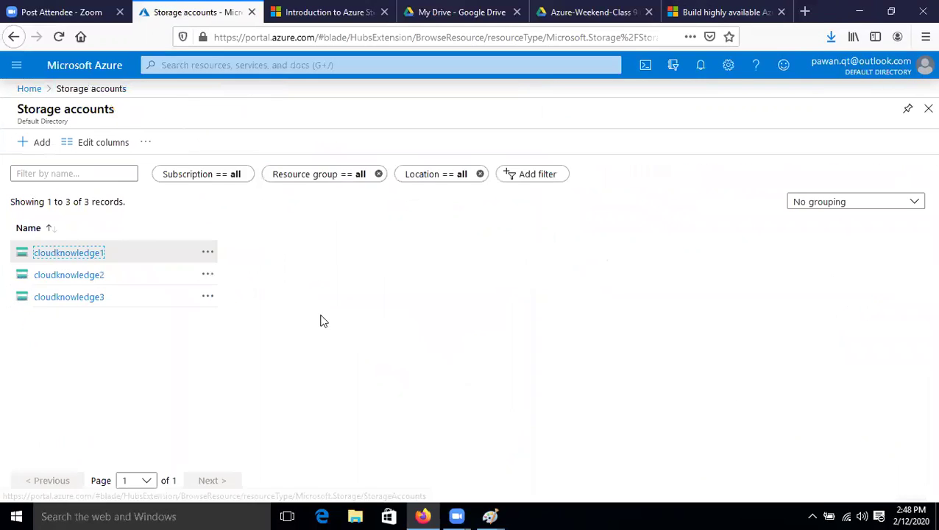
{"action": "left_click", "coordinate": [116, 298]}
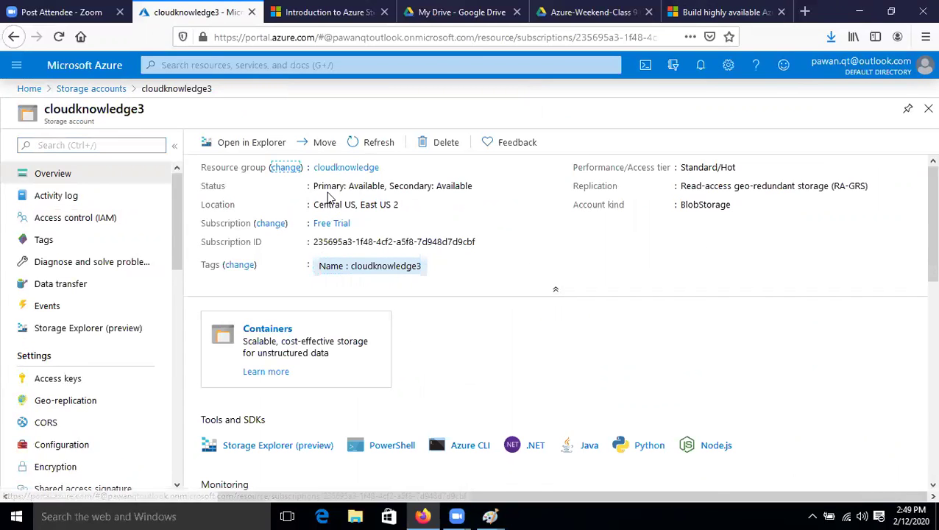
{"action": "left_click_drag", "start_coordinate": [676, 186], "coordinate": [875, 184]}
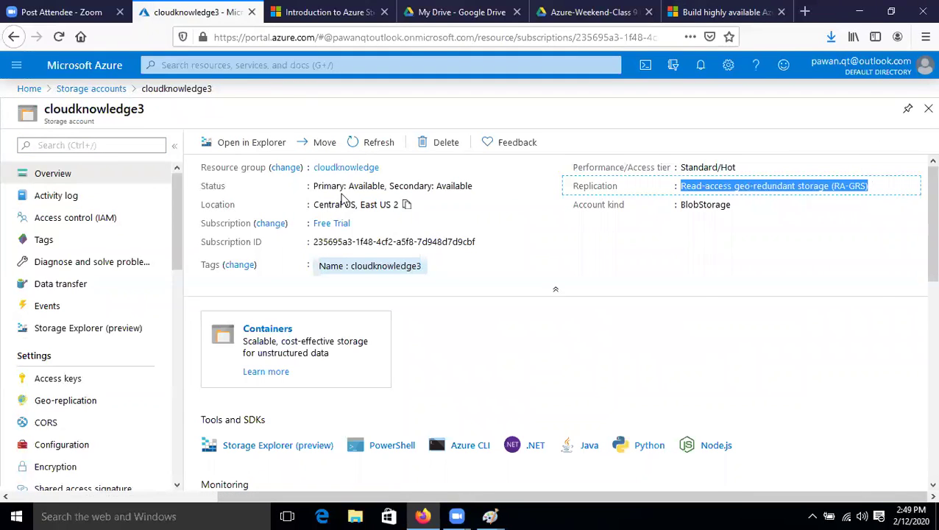
Step: Review the cloudknowledge3 account's primary and secondary status and the storage service offered on its overview
{"action": "left_click_drag", "start_coordinate": [313, 186], "coordinate": [475, 186]}
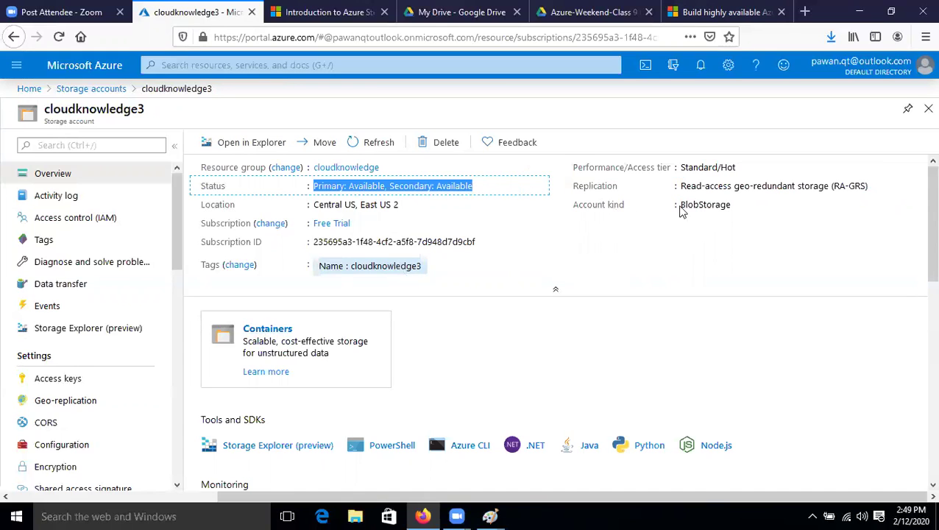
{"action": "scroll", "coordinate": [219, 342], "scroll_direction": "down", "scroll_amount": 1}
{"action": "scroll", "coordinate": [219, 342], "scroll_direction": "down", "scroll_amount": 1}
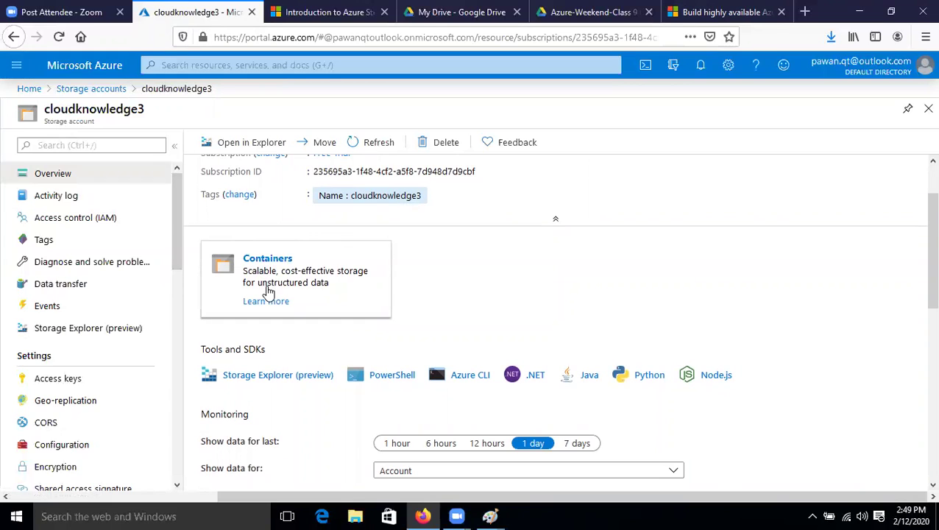
Step: Examine cloudknowledge3's geo-replication map and locations, and view its primary and secondary blob service endpoints
{"action": "left_click", "coordinate": [151, 399]}
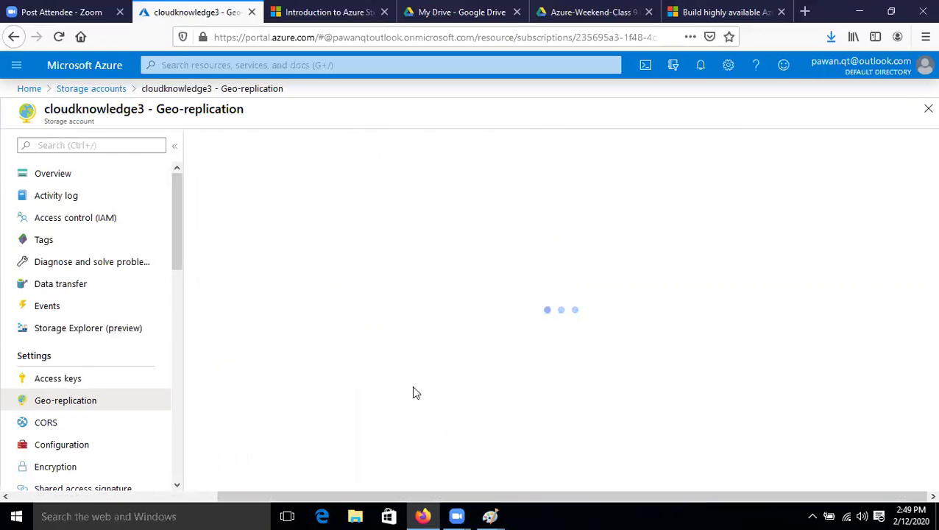
{"action": "scroll", "coordinate": [413, 392], "scroll_direction": "down", "scroll_amount": 4}
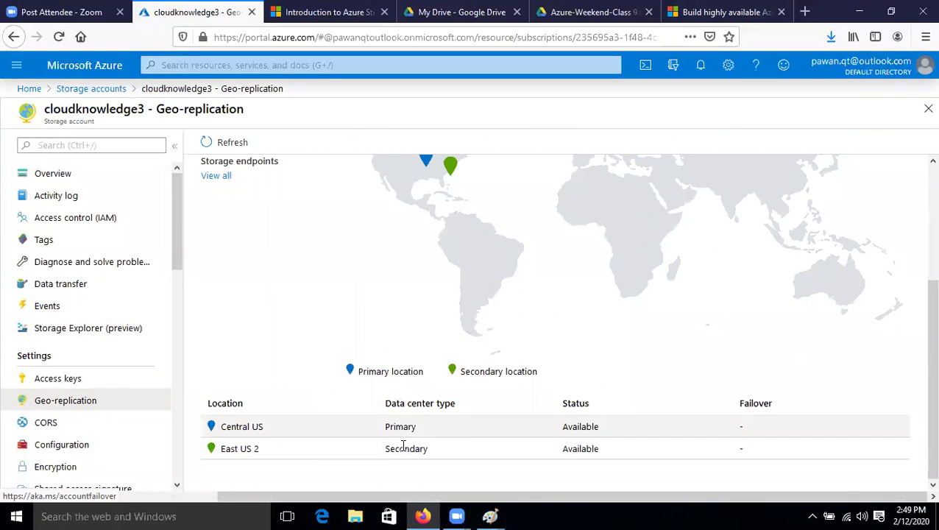
{"action": "scroll", "coordinate": [329, 401], "scroll_direction": "up", "scroll_amount": 3}
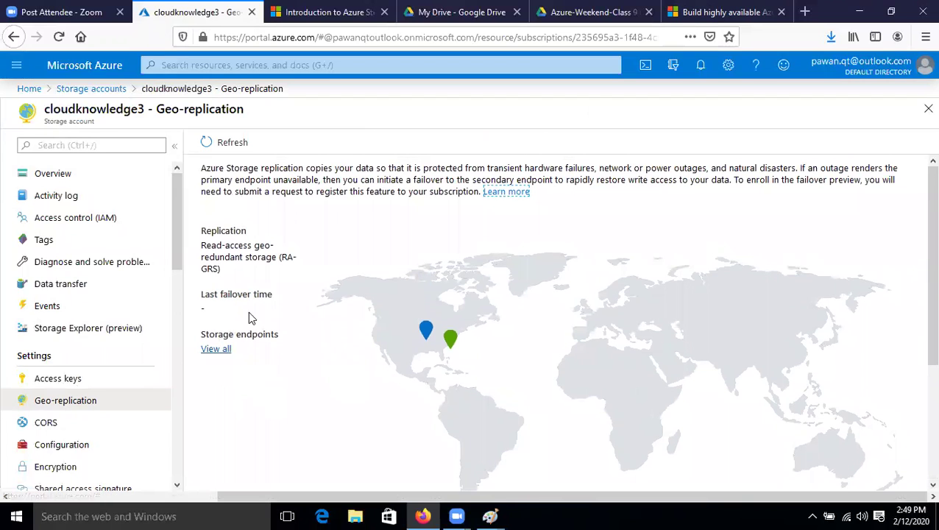
{"action": "left_click", "coordinate": [215, 349]}
{"action": "left_click_drag", "start_coordinate": [558, 397], "coordinate": [815, 409]}
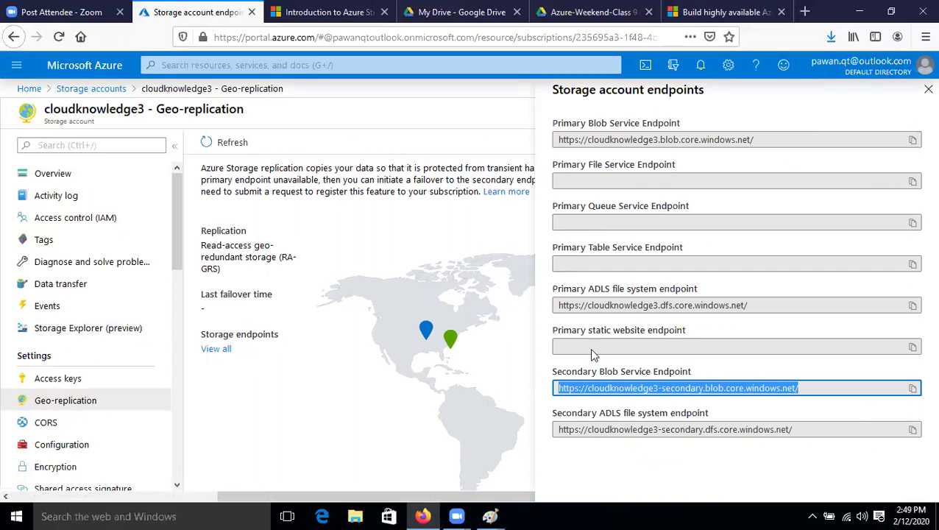
{"action": "left_click_drag", "start_coordinate": [565, 139], "coordinate": [747, 135]}
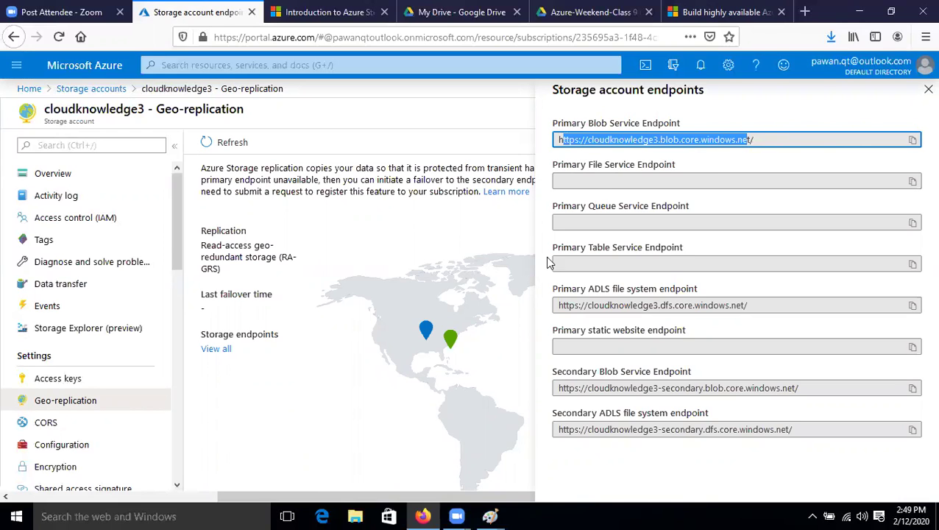
{"action": "left_click", "coordinate": [928, 89]}
Step: Return to the storage accounts list and refresh it
{"action": "left_click", "coordinate": [93, 89]}
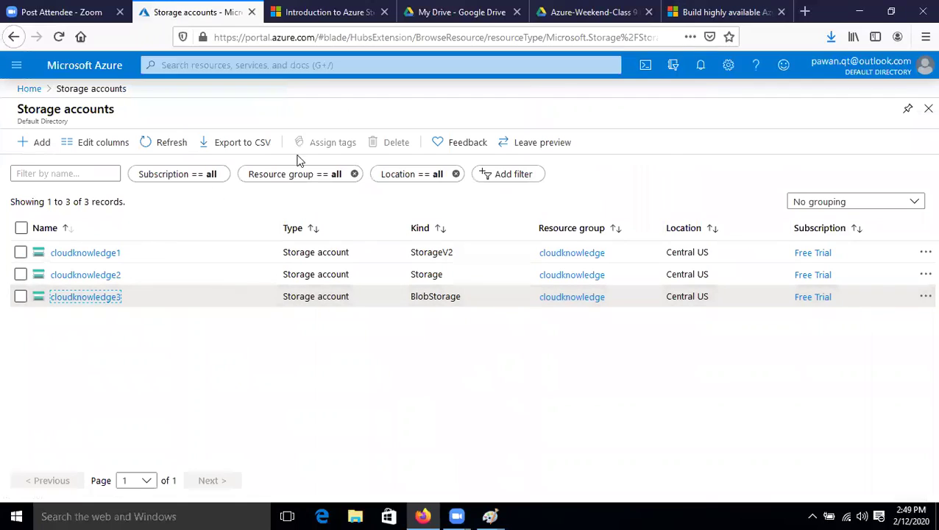
{"action": "left_click", "coordinate": [156, 143]}
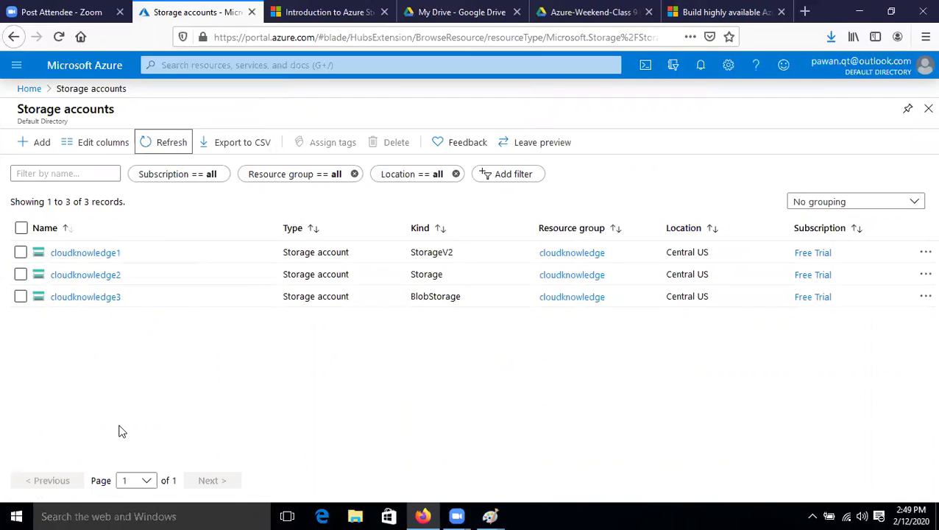
{"action": "left_click", "coordinate": [148, 143]}
Step: Switch to Paint to review the Azure Storage Account Kind & Type diagram and its storage service list, and return to the Azure portal
{"action": "left_click", "coordinate": [491, 515]}
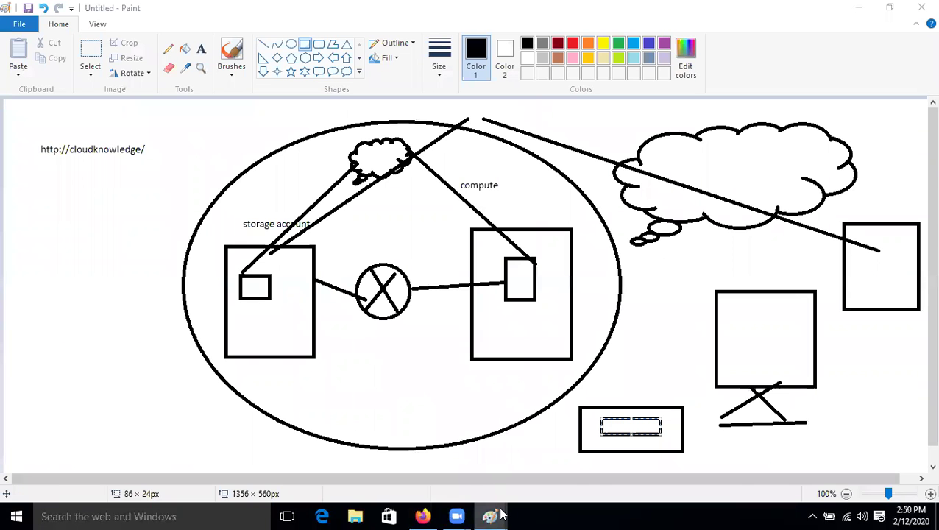
{"action": "mouse_move", "coordinate": [492, 515]}
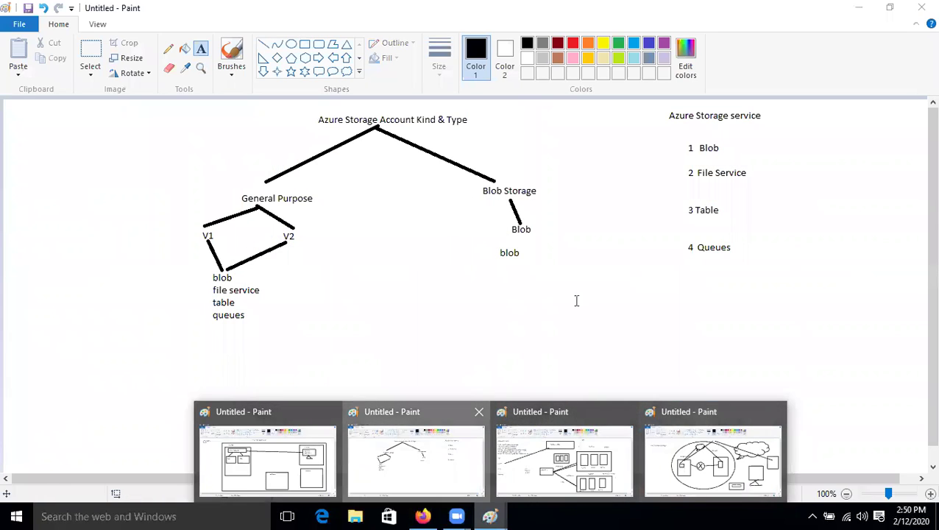
{"action": "left_click", "coordinate": [425, 449]}
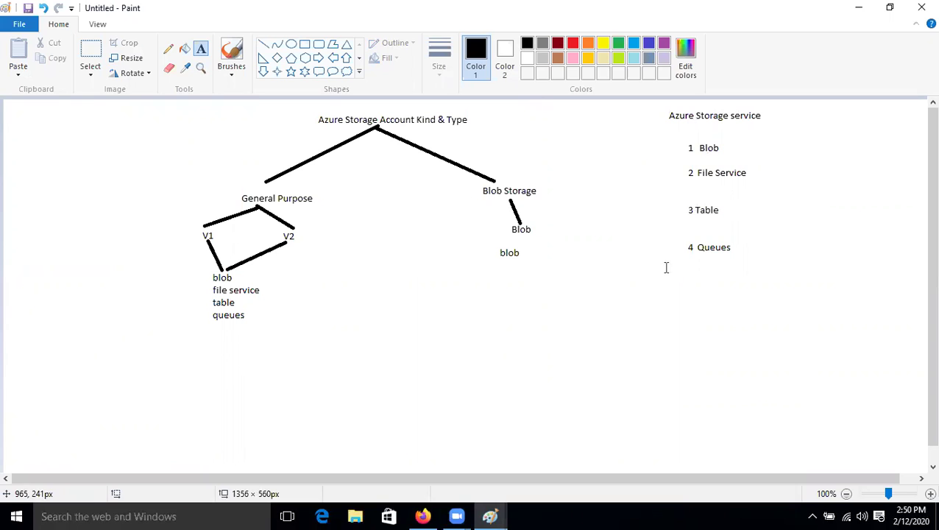
{"action": "left_click_drag", "start_coordinate": [669, 133], "coordinate": [808, 309]}
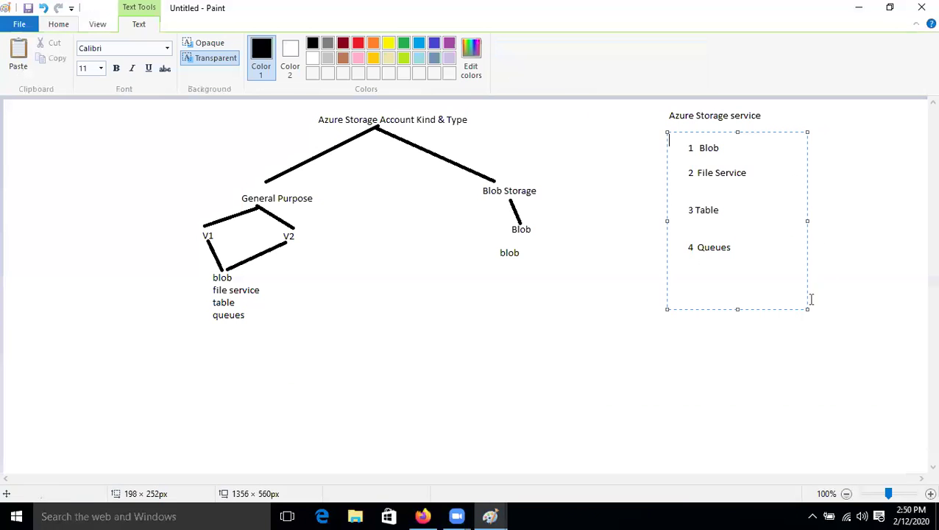
{"action": "left_click", "coordinate": [600, 388]}
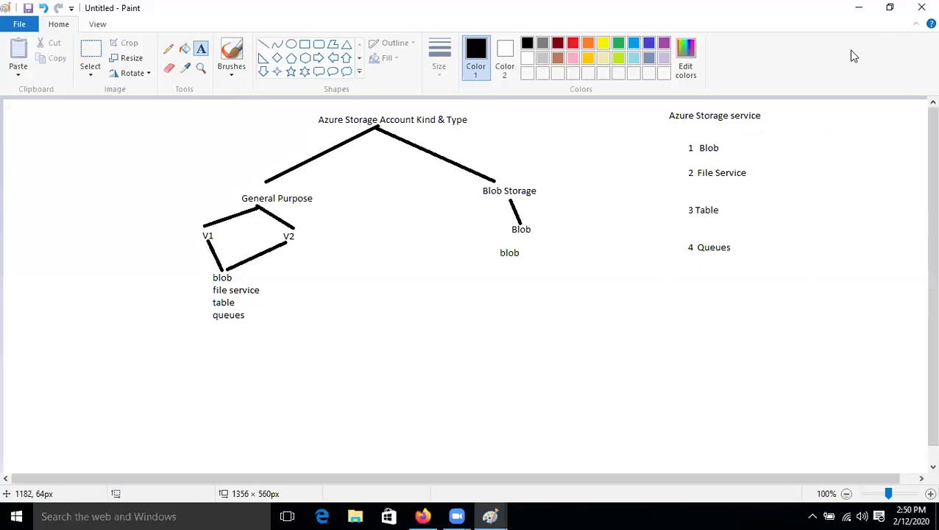
{"action": "left_click", "coordinate": [858, 8]}
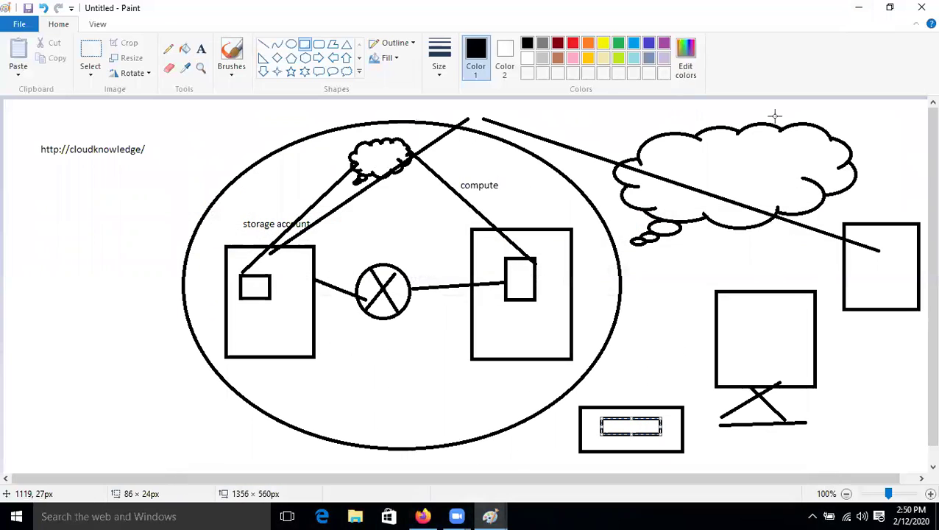
{"action": "left_click", "coordinate": [852, 7]}
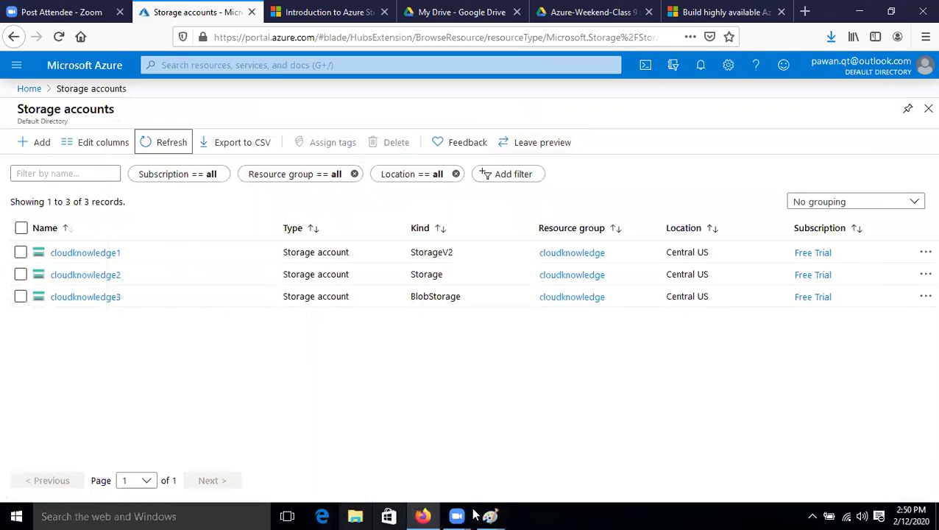